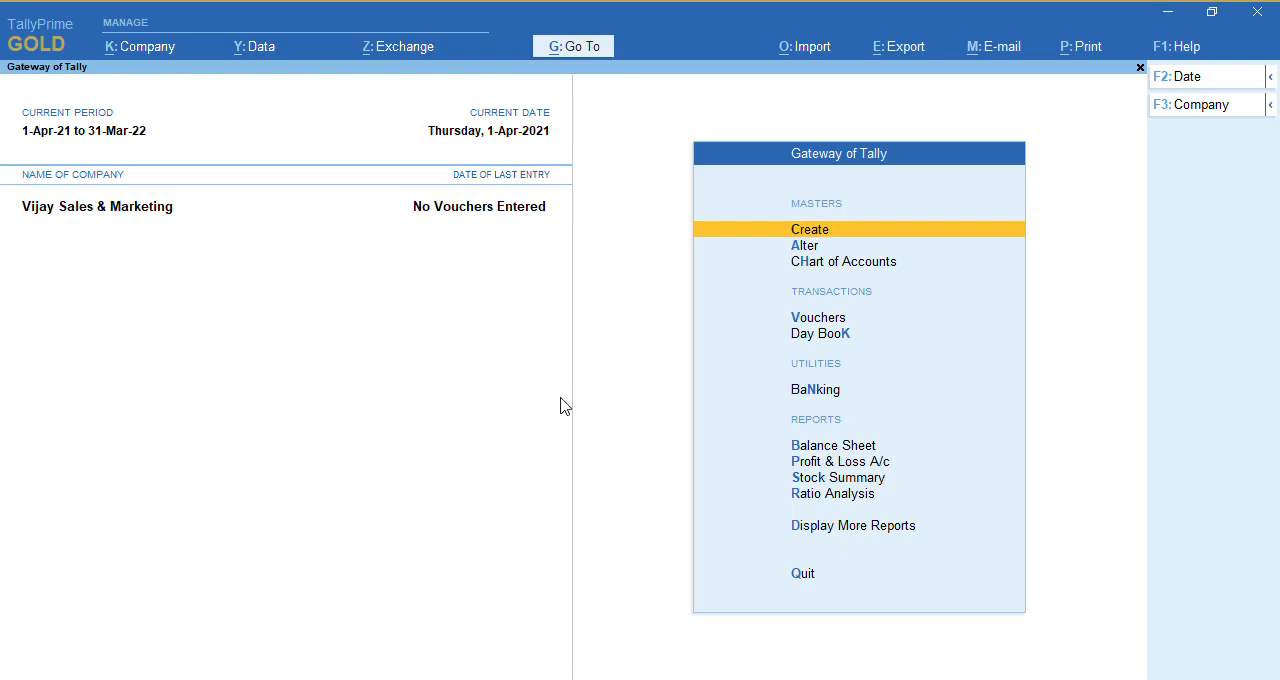
Open the company features and set Show all features to Yes
key("F11")
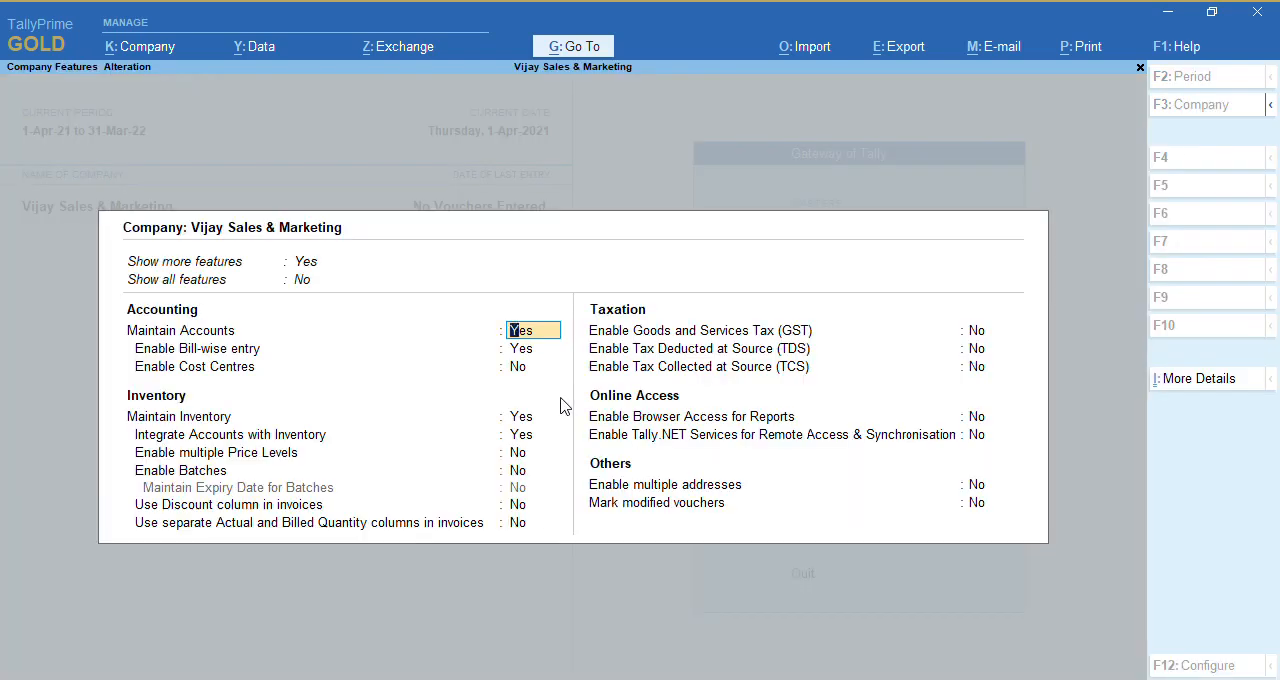
key("Up")
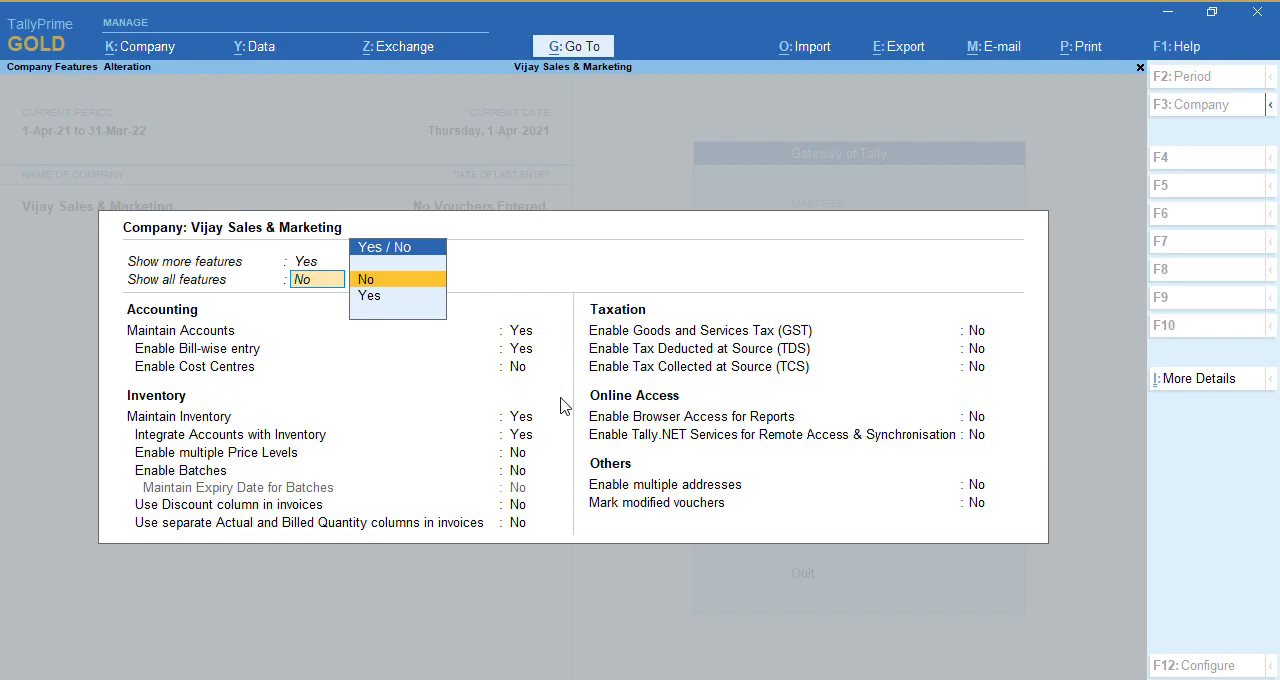
type("y")
key("Return")
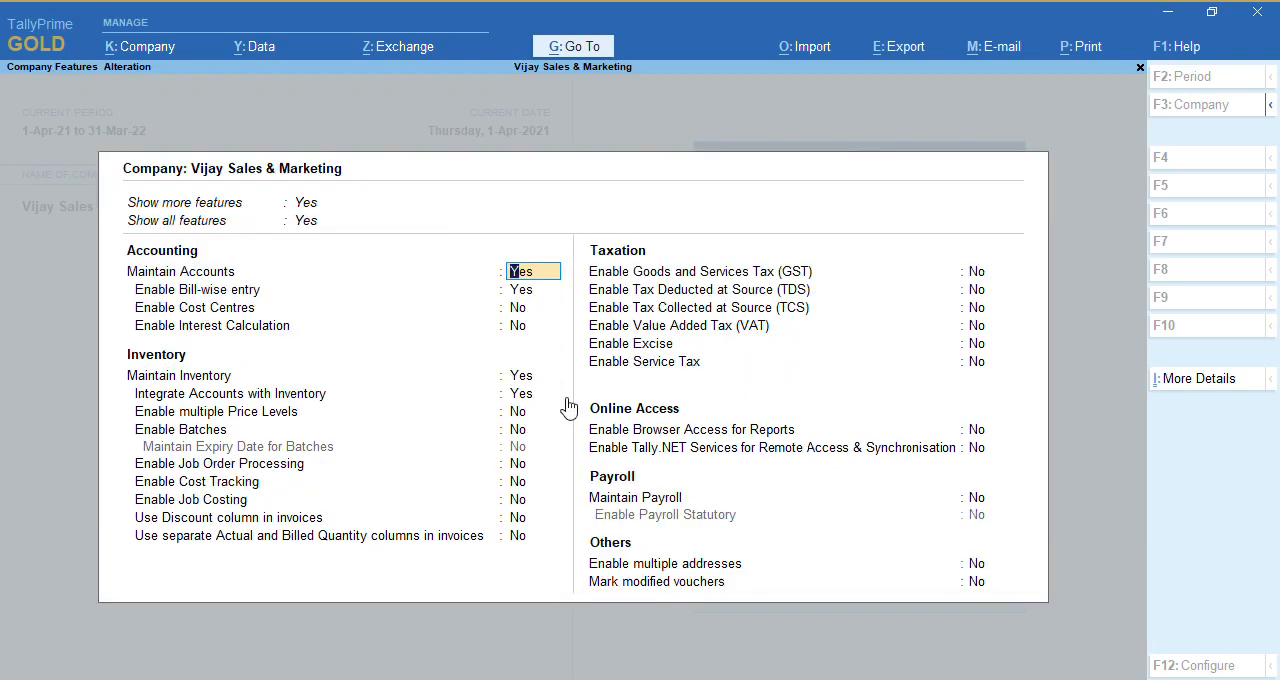
Enable Interest Calculation in the company's accounting features and save the feature settings
key("Return")
key("Return")
key("Return")
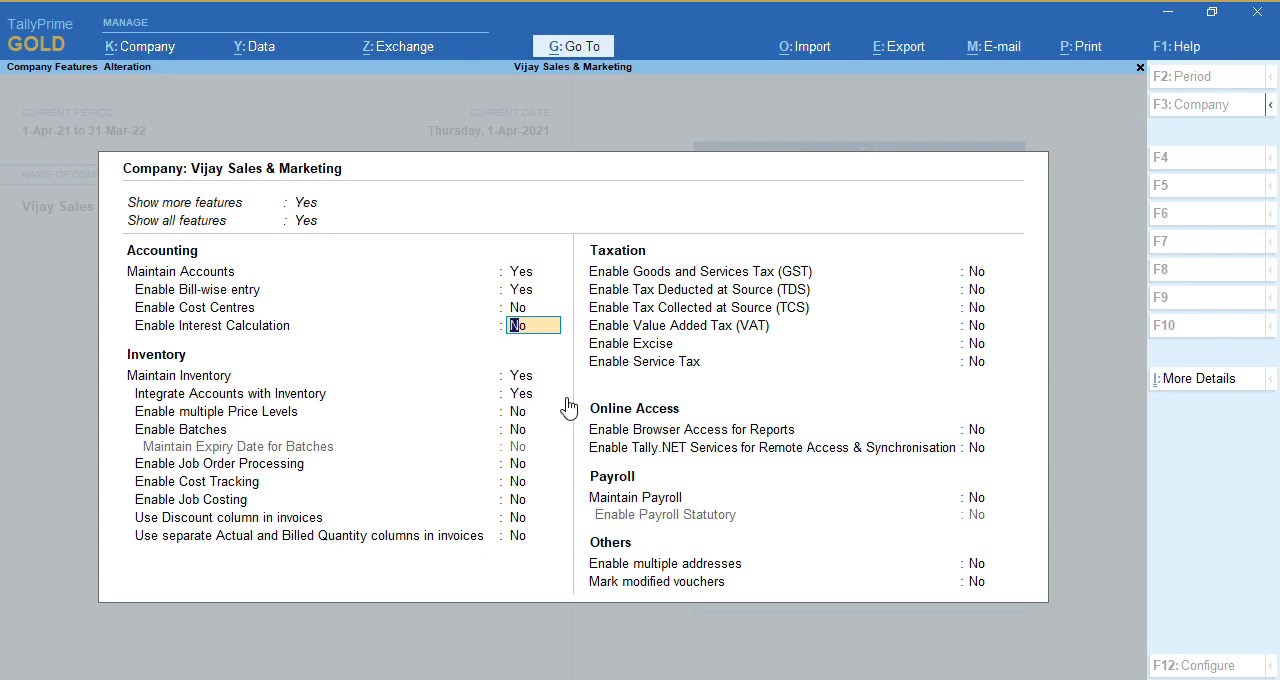
type("y")
key("Return")
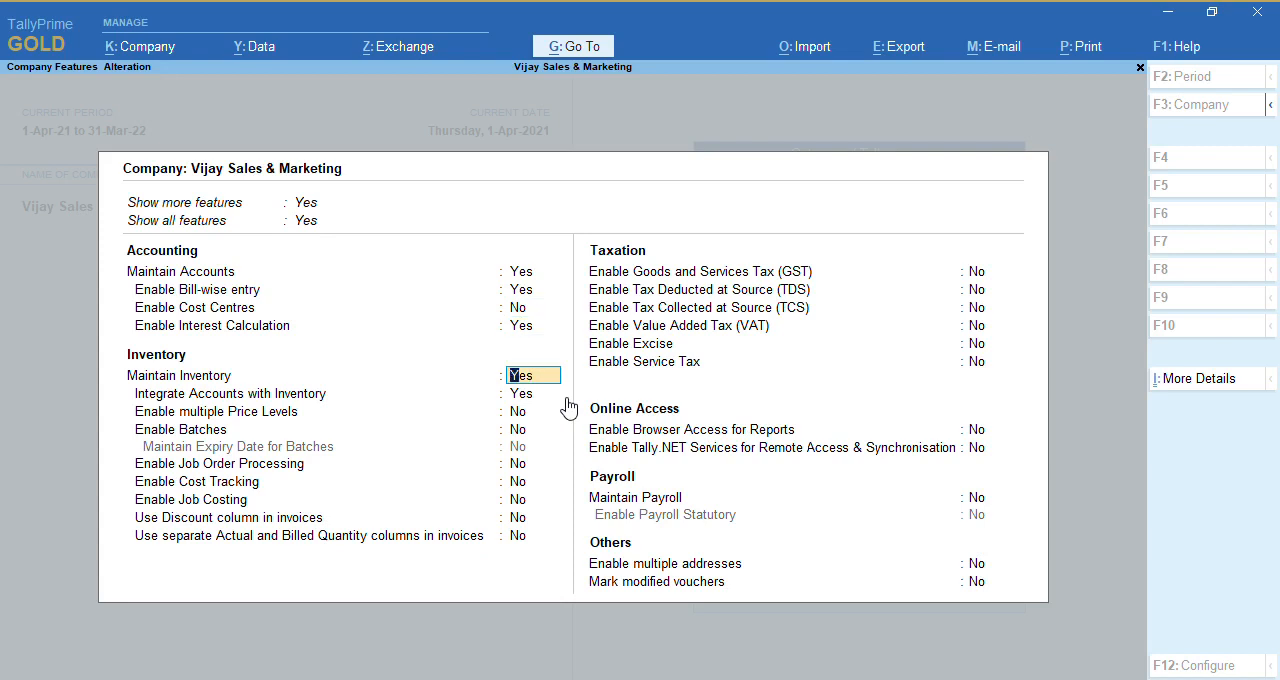
key("ctrl")
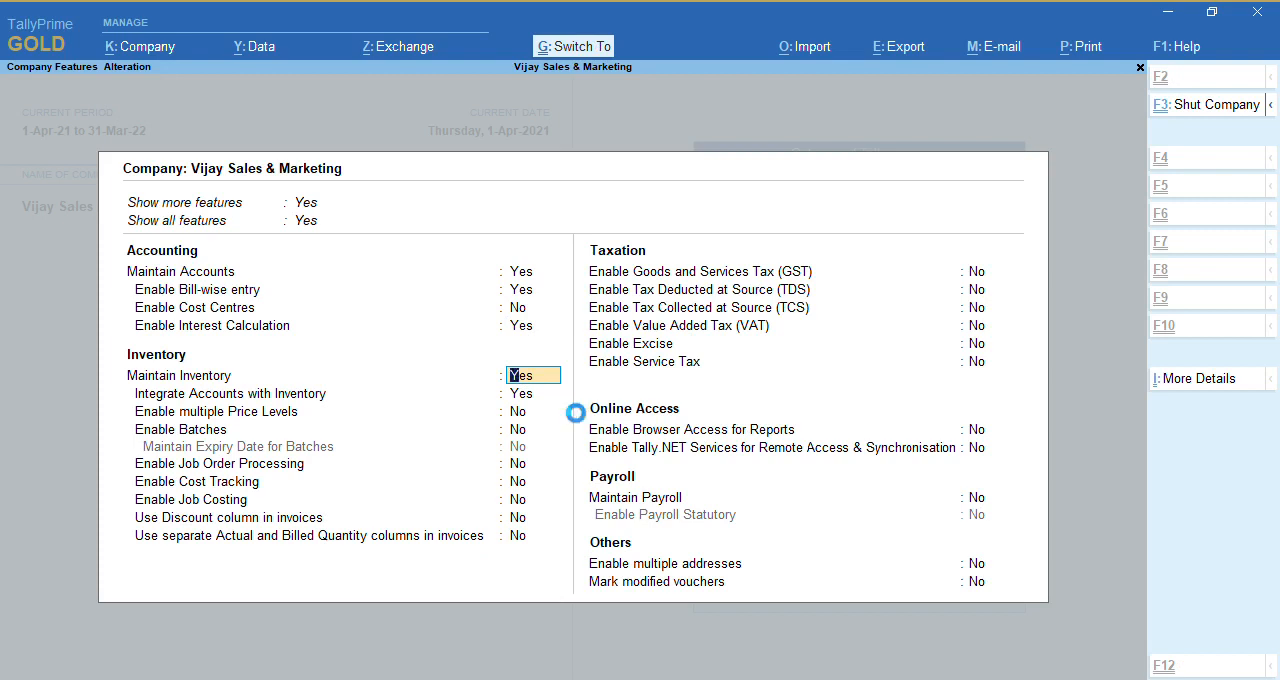
key("ctrl+a")
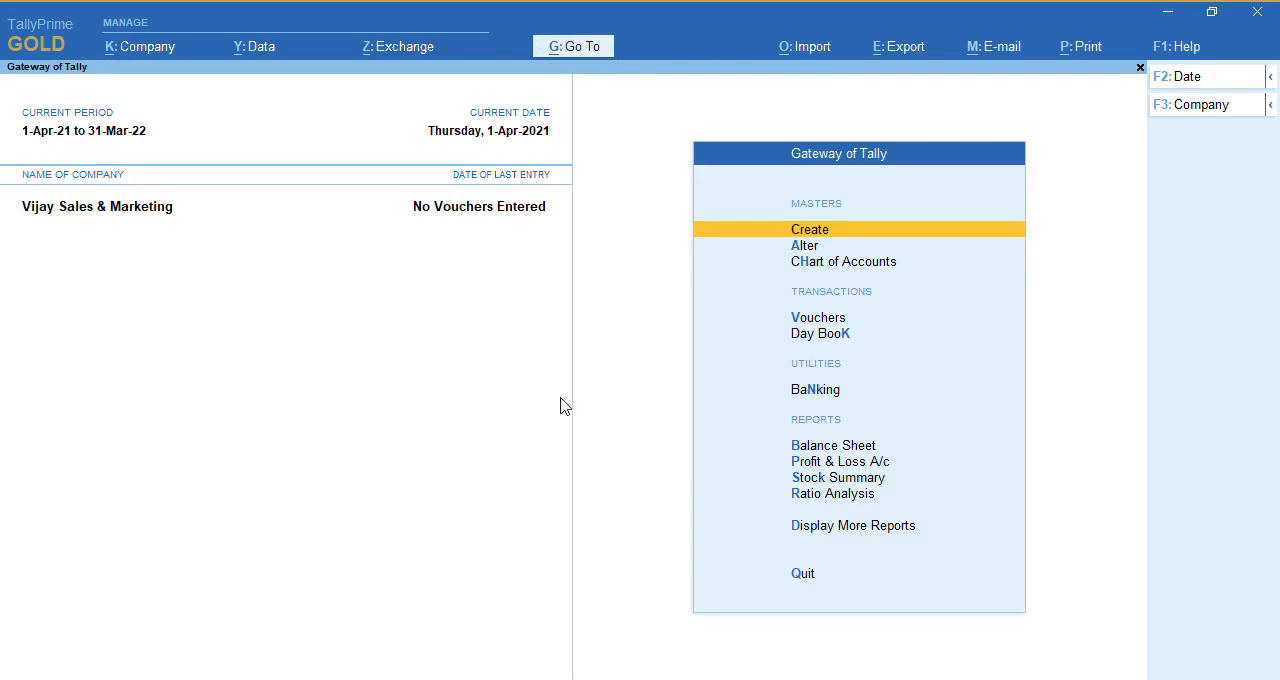
Start a new ledger with the creditor's name and place it under Sundry Creditors
key("Return")
key("Down")
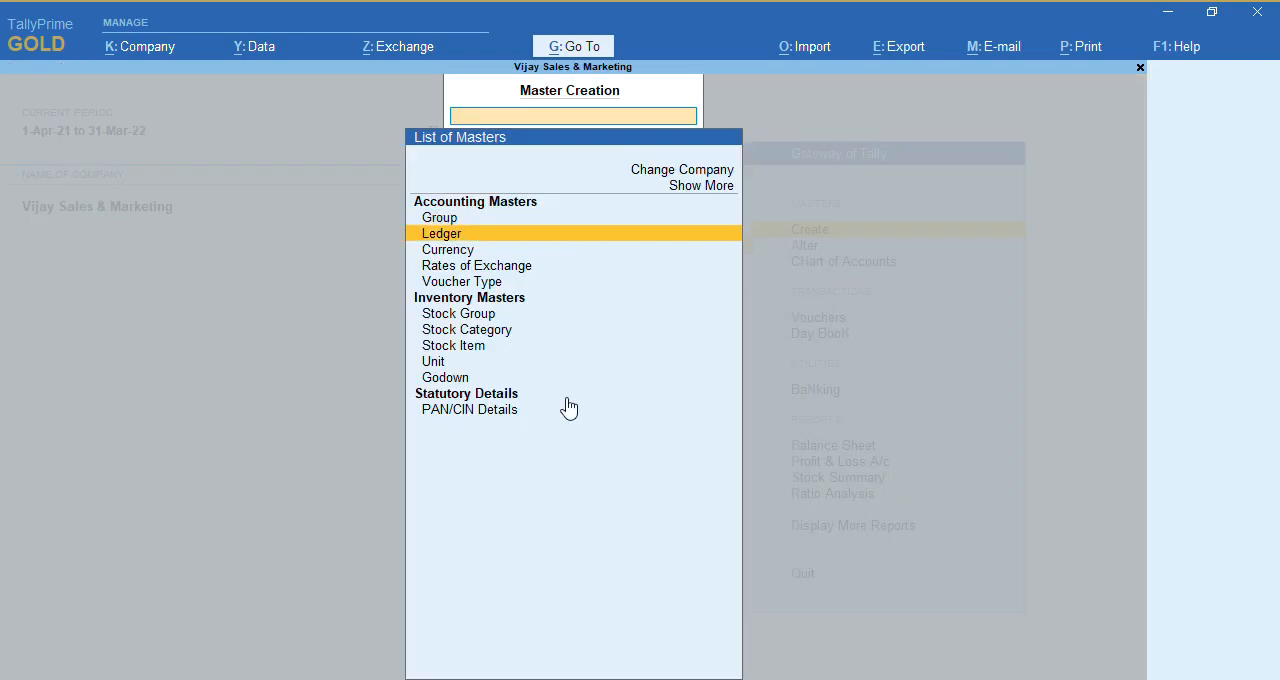
key("Return")
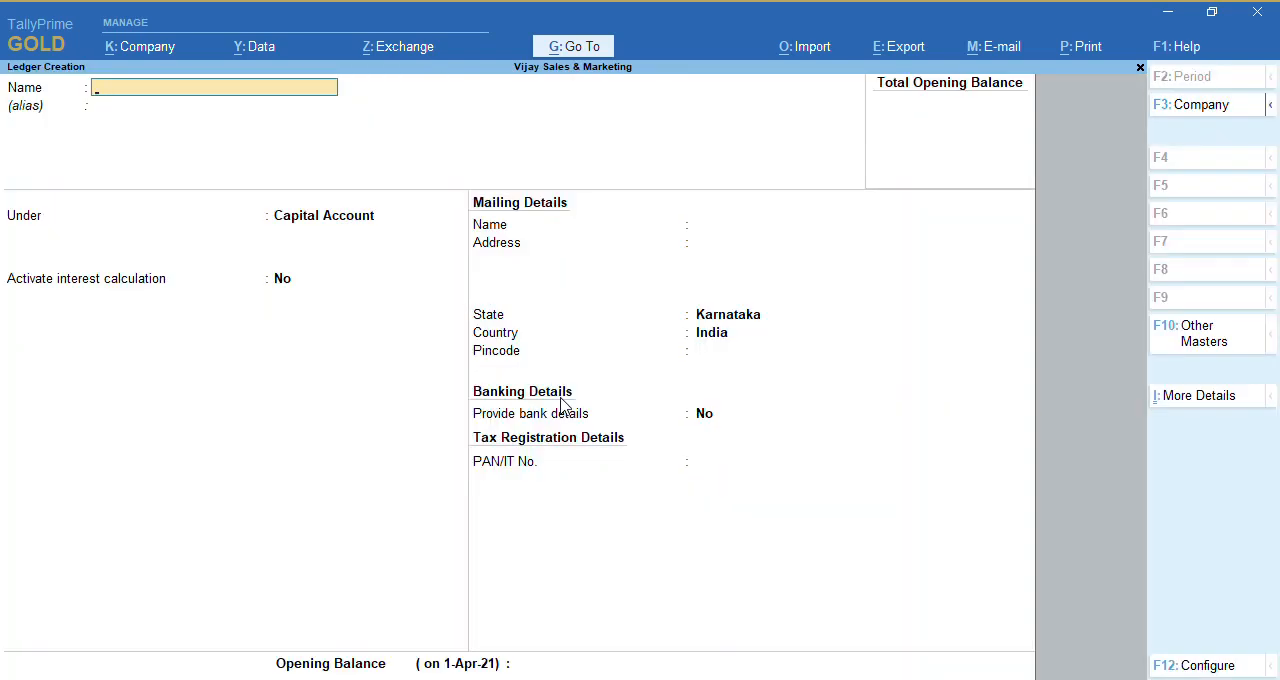
type("Anil")
key("Return")
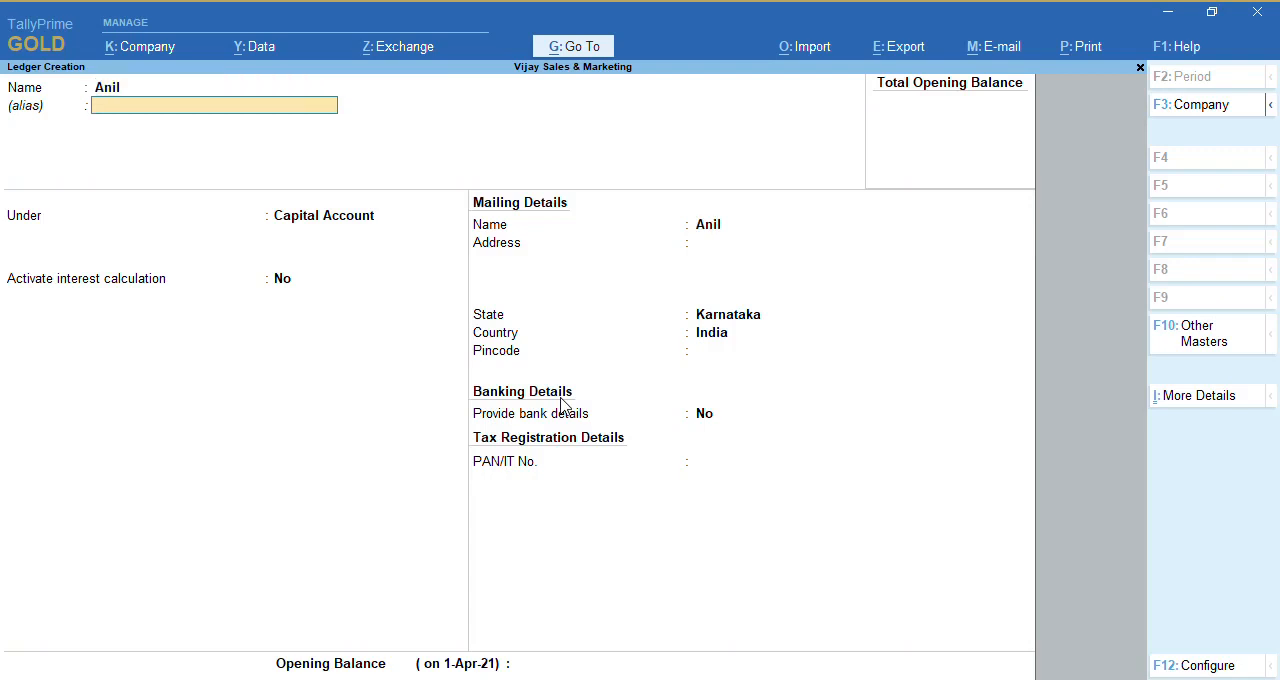
key("Return")
type("Cre")
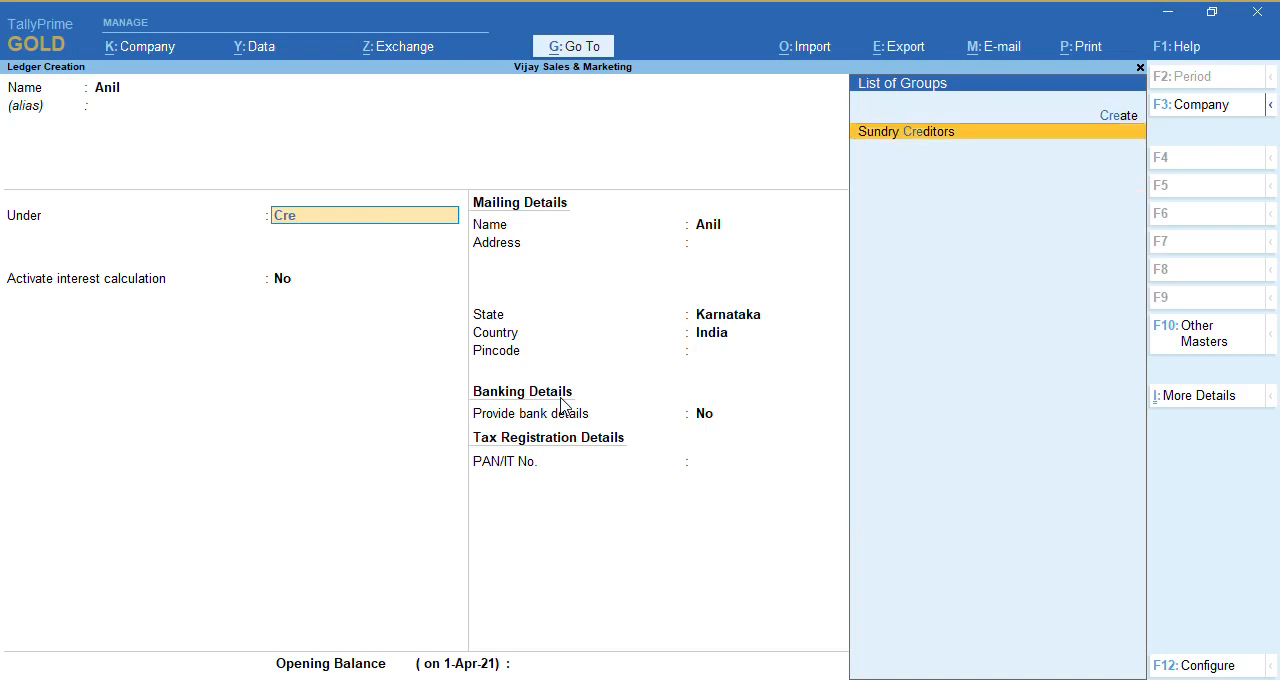
key("Return")
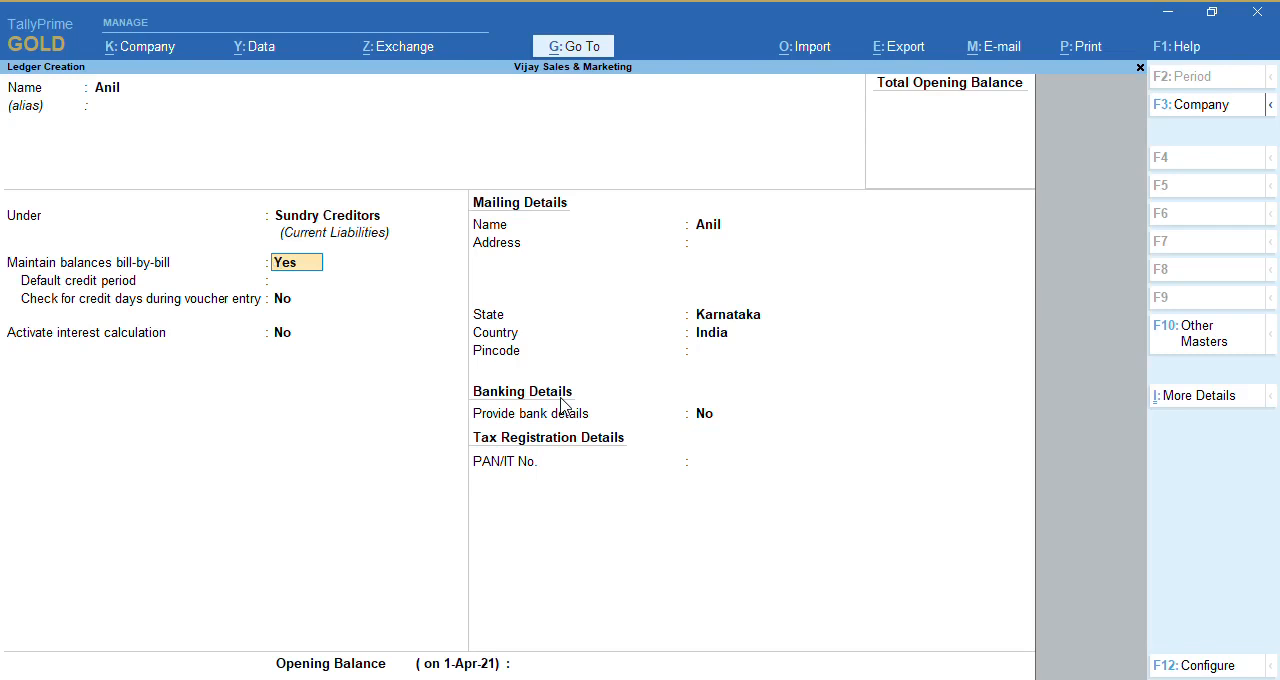
Keep bill-by-bill balances for the creditor ledger and set its default credit period to 10 days, without checking credit days during voucher entry
key("Return")
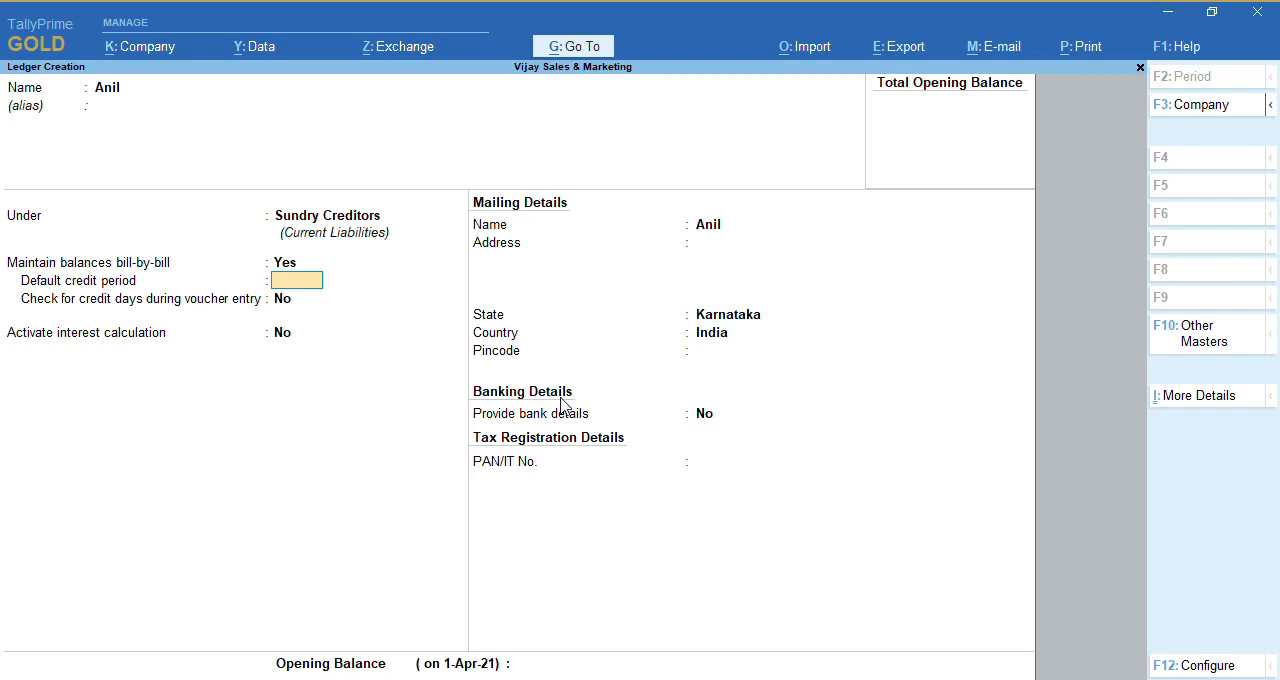
type("10")
key("Return")
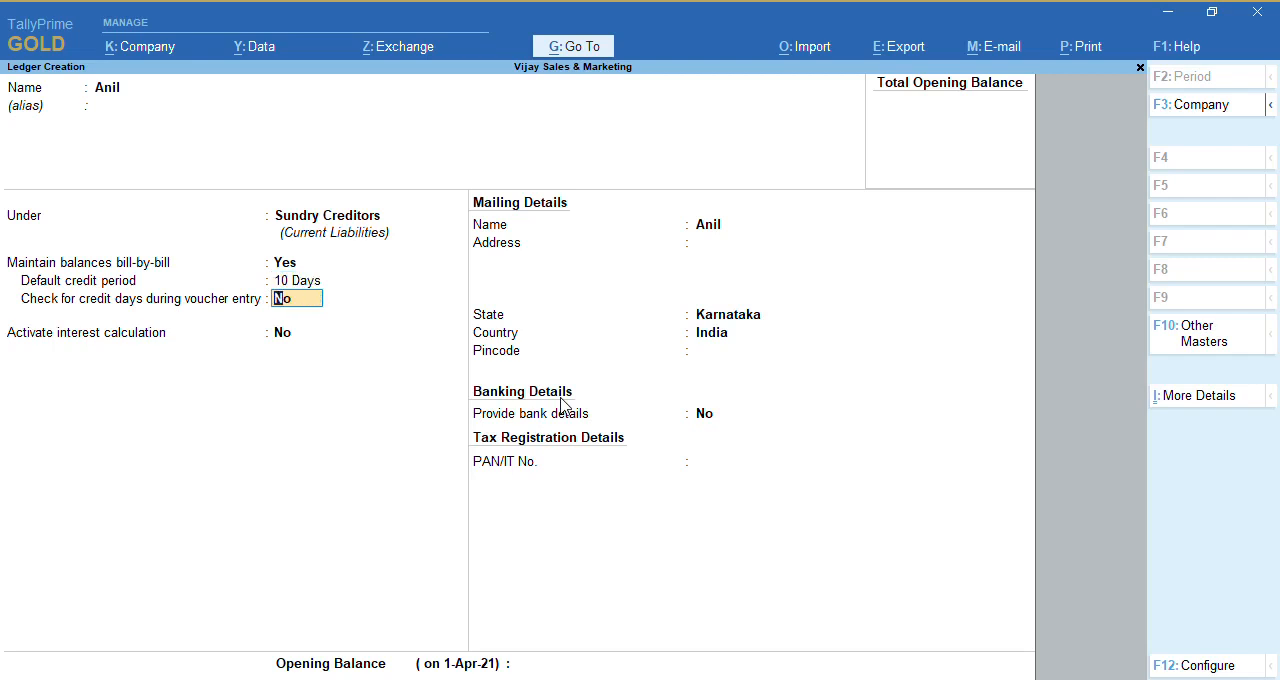
key("Return")
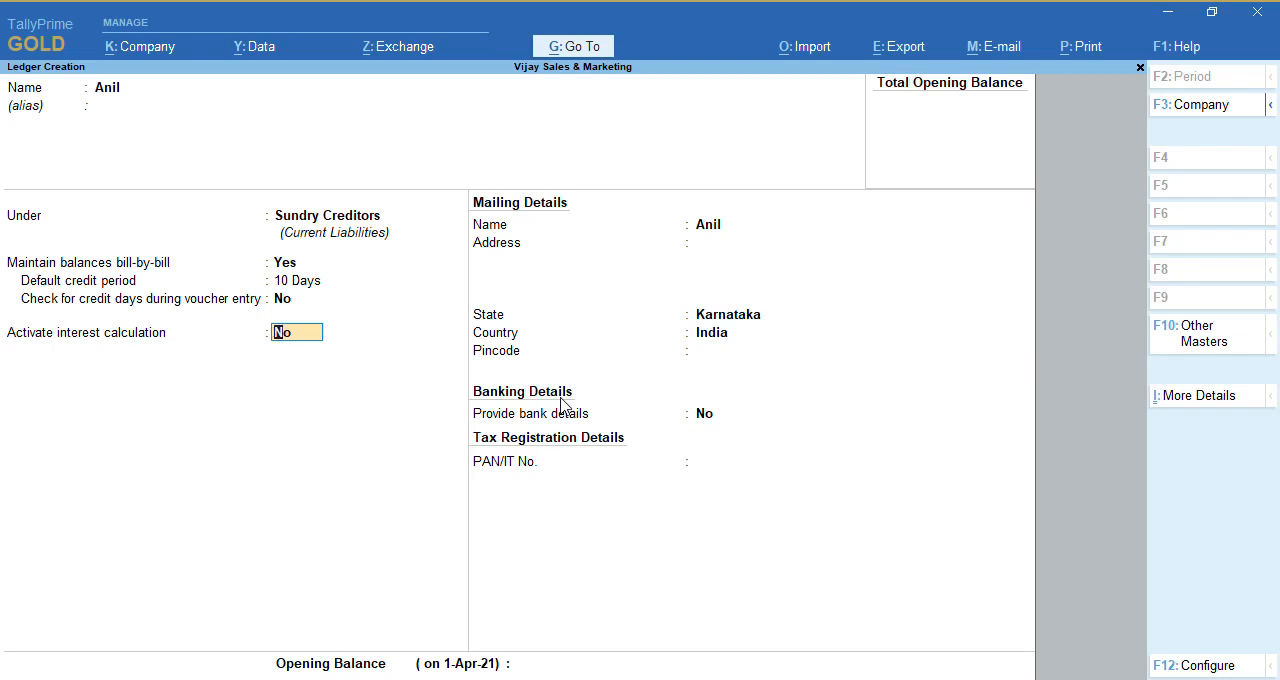
Activate interest calculation for the creditor ledger, calculated transaction-by-transaction with parameters overridable for each transaction
type("y")
key("Return")
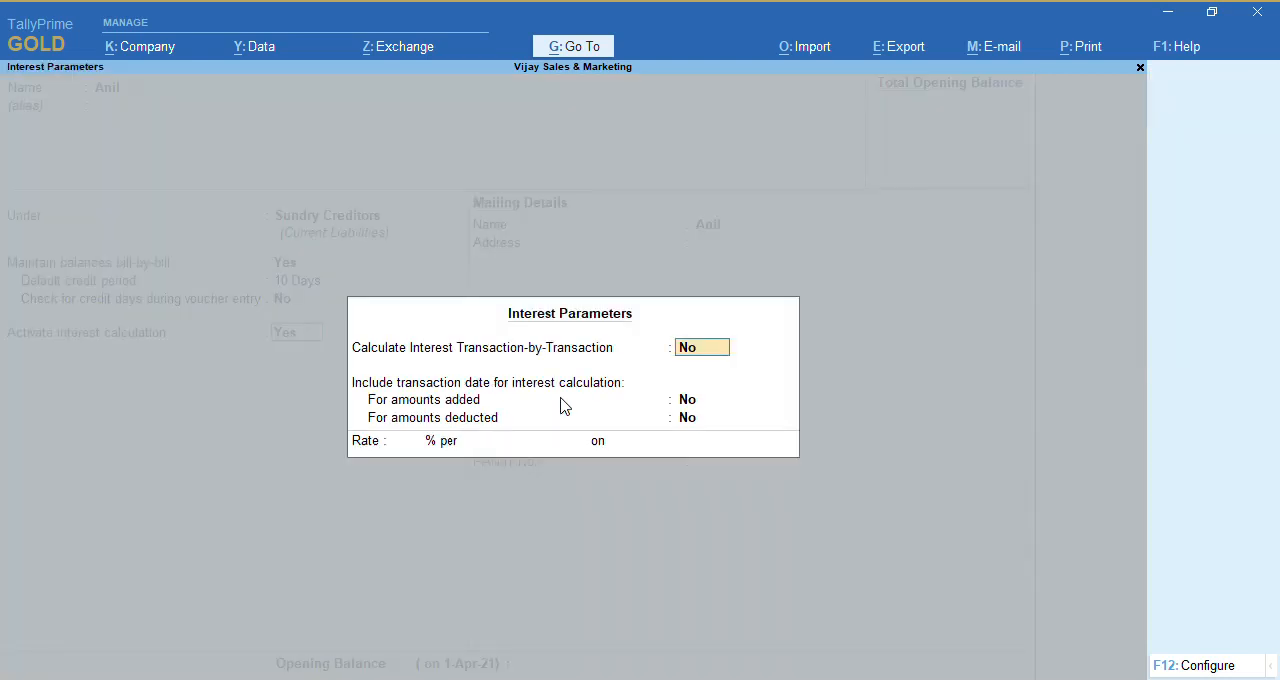
type("y")
key("Return")
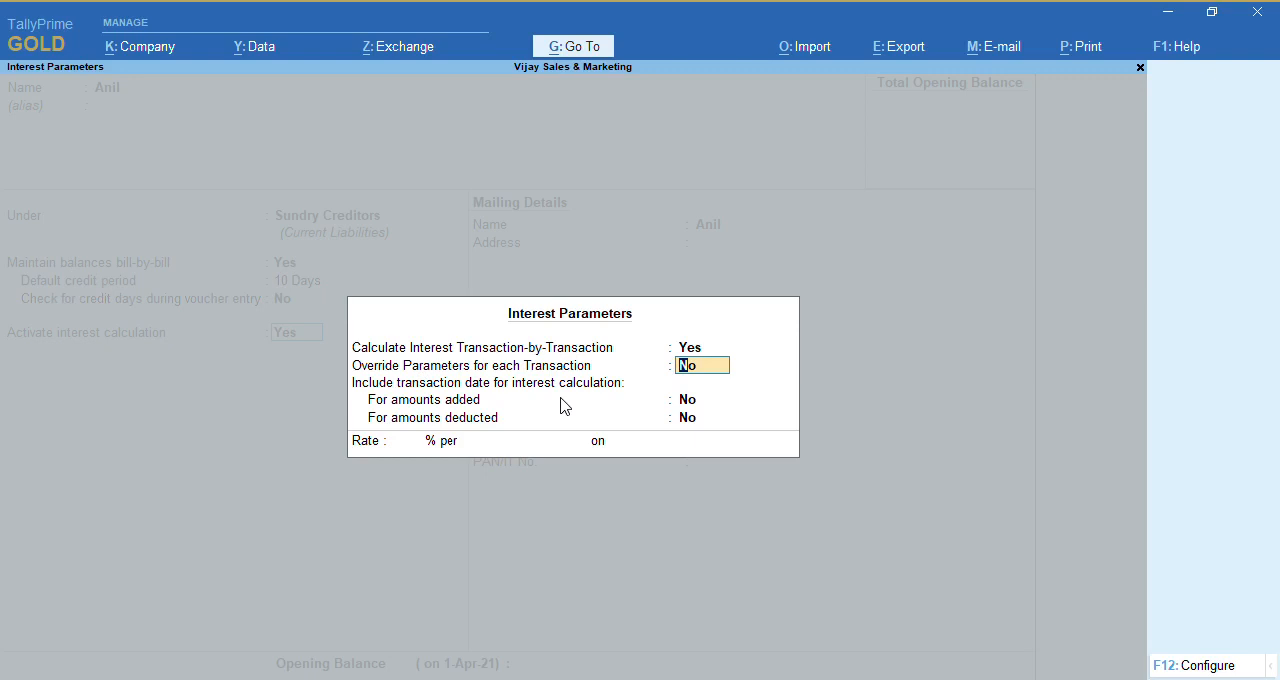
type("y")
key("Return")
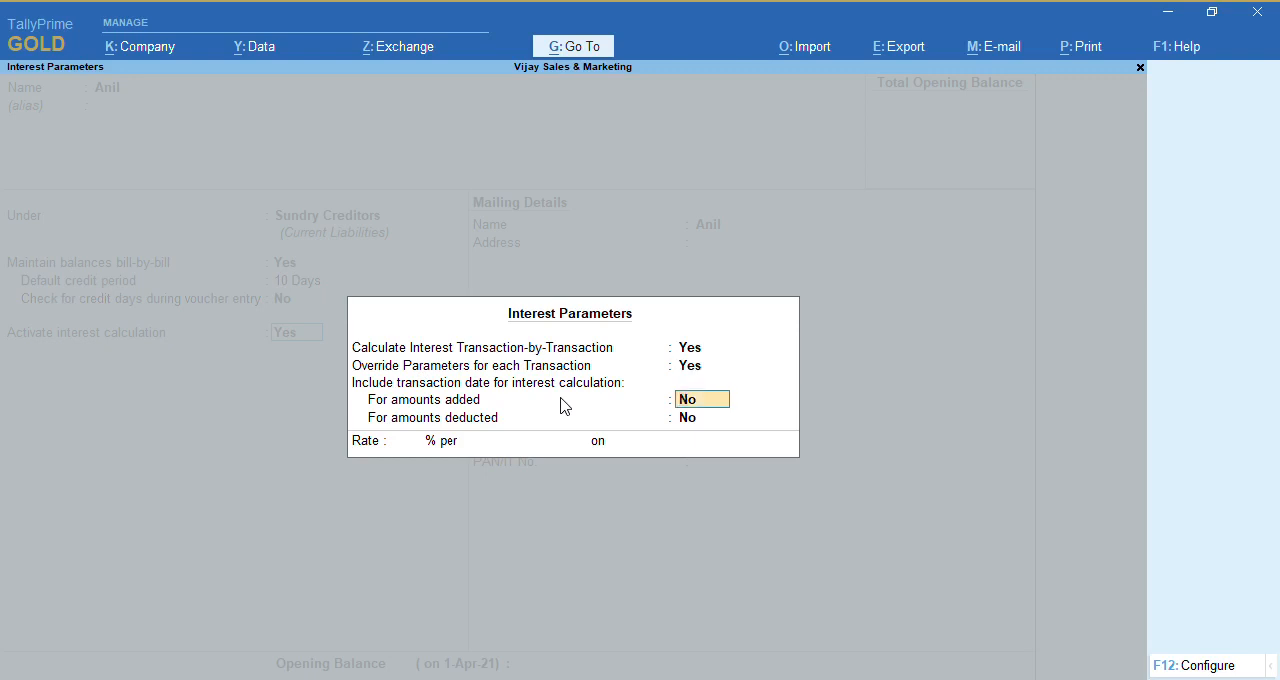
Include the transaction date in the creditor's interest calculation for both amounts added and amounts deducted
type("y")
key("Return")
type("y")
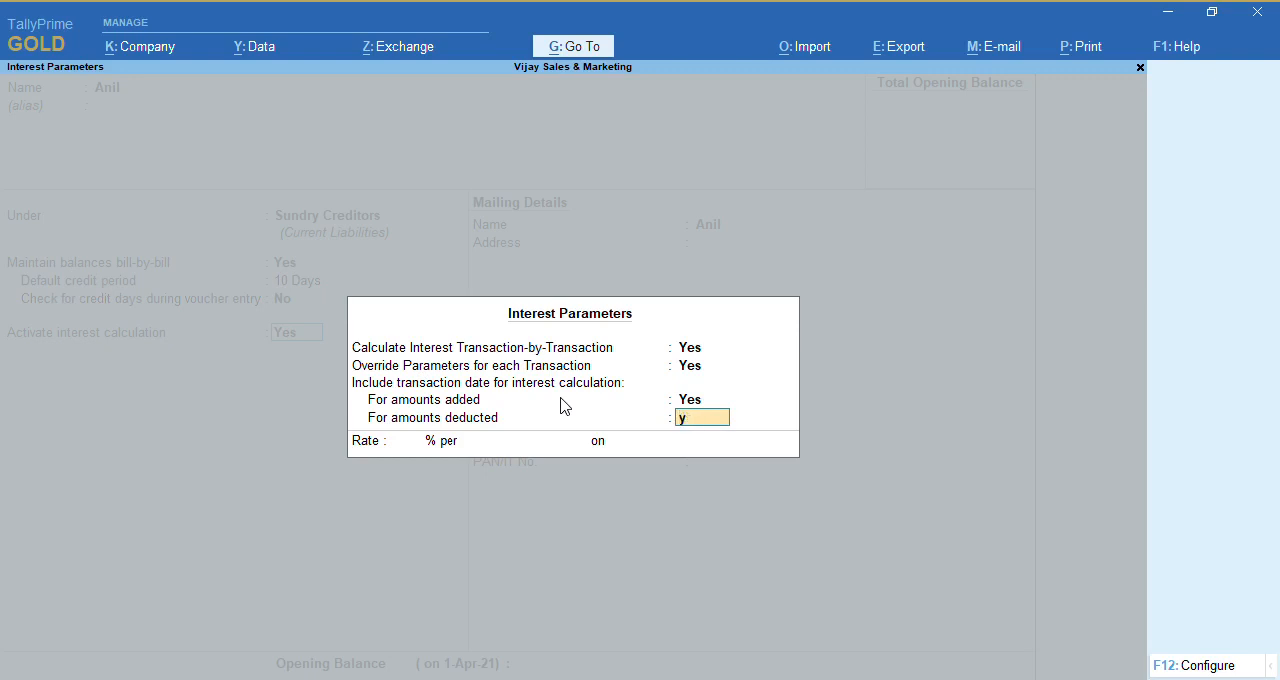
key("Return")
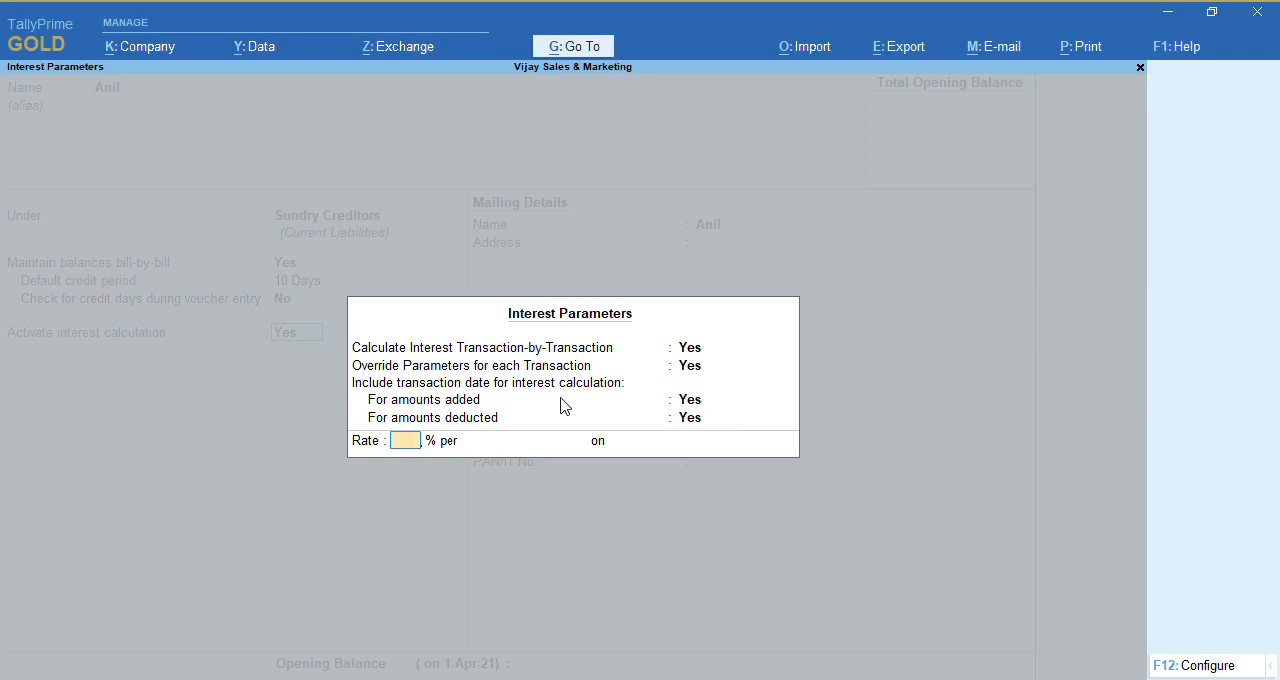
Set the creditor's interest rate to 10% per Calendar Year on All Balances and save the ledger
type("10")
key("Return")
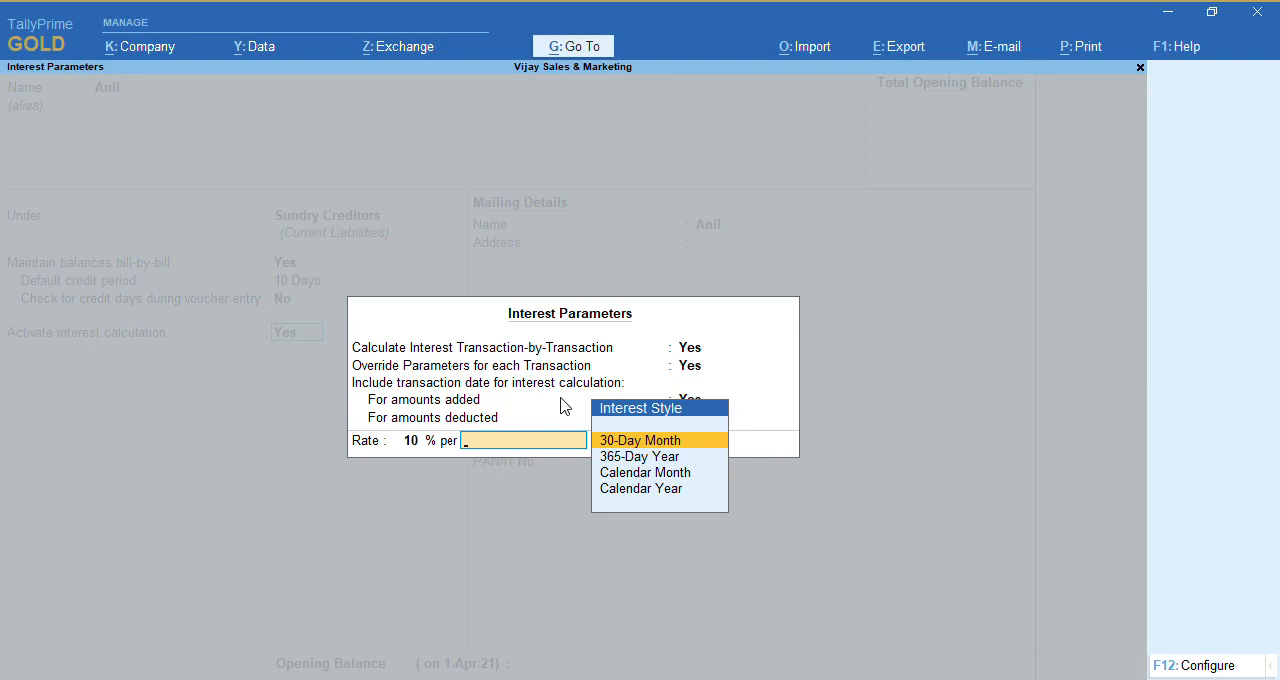
key("Down")
key("Down")
key("Down")
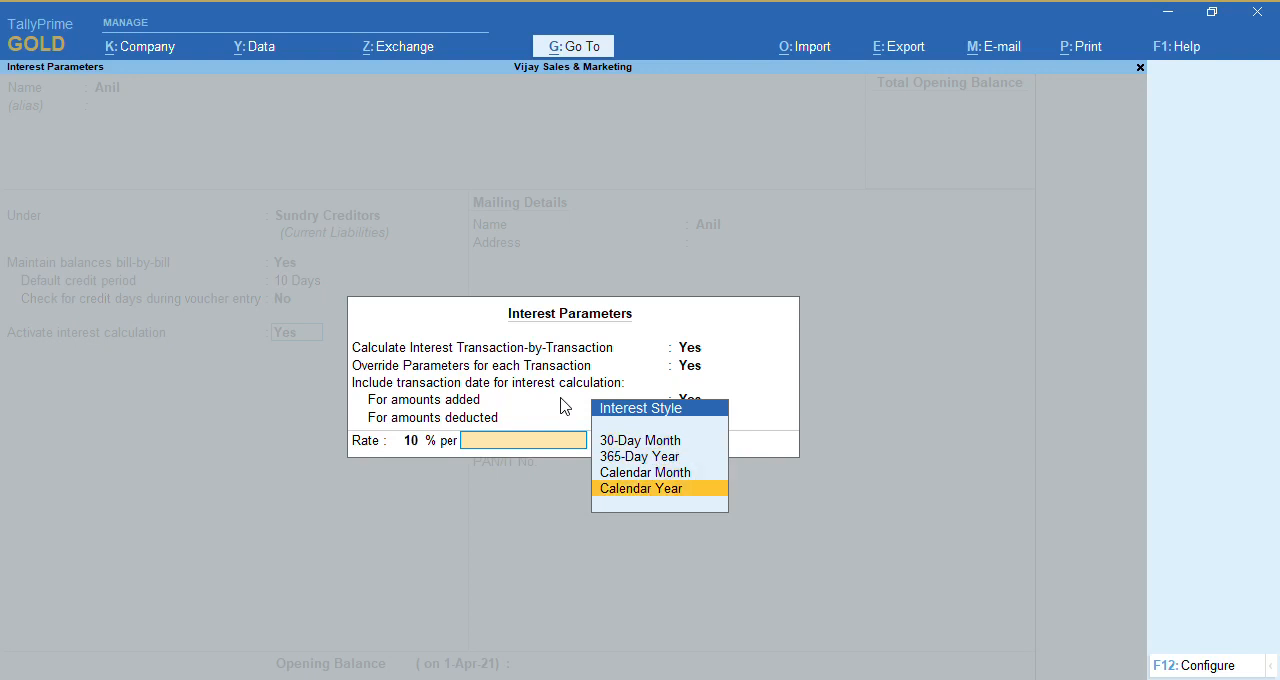
key("Return")
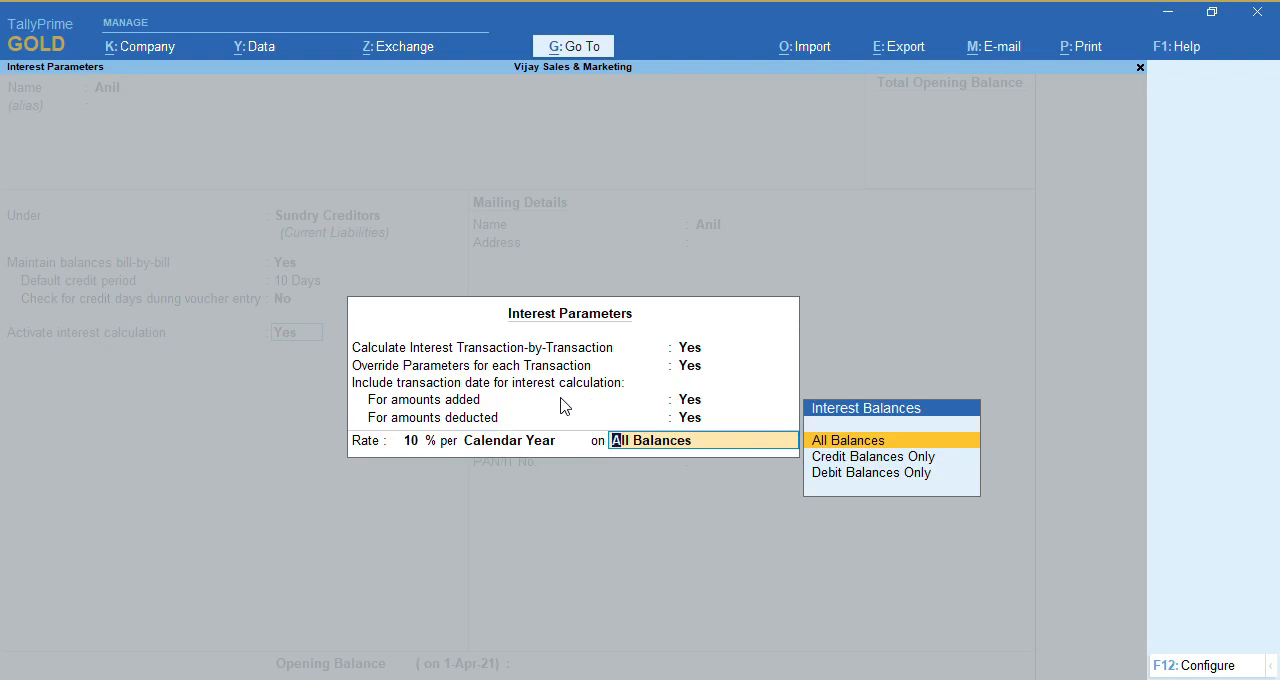
key("Return")
key("Return")
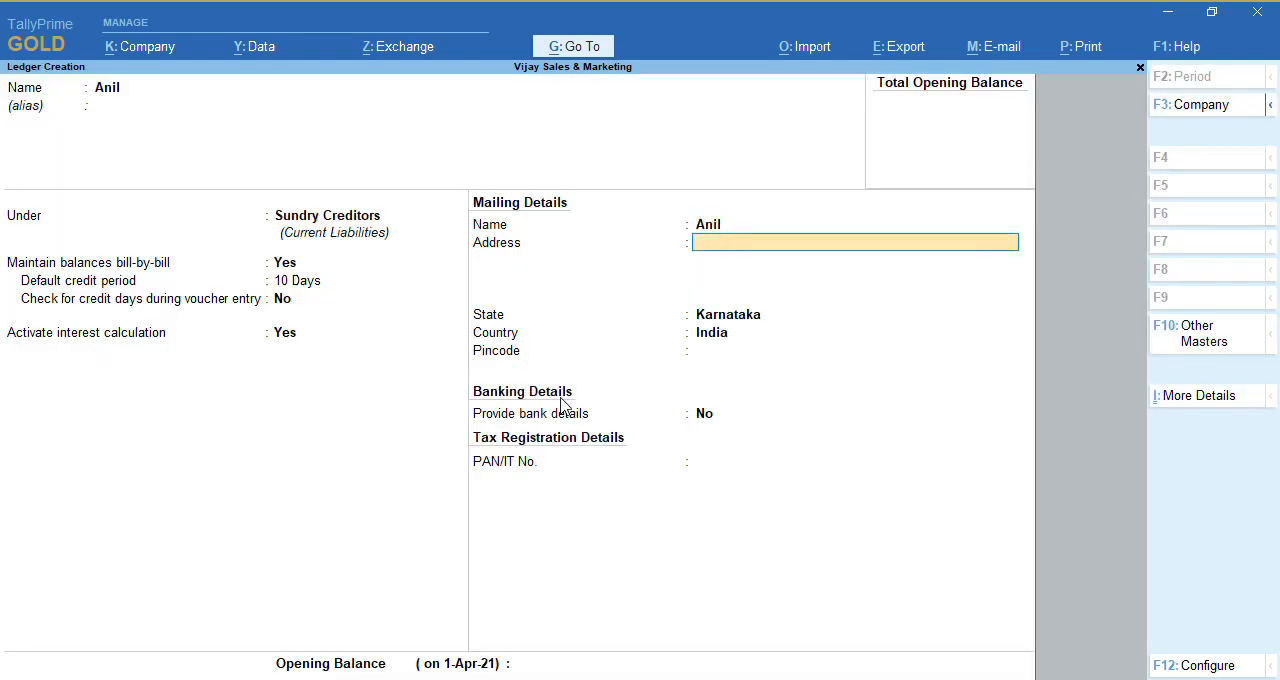
key("ctrl")
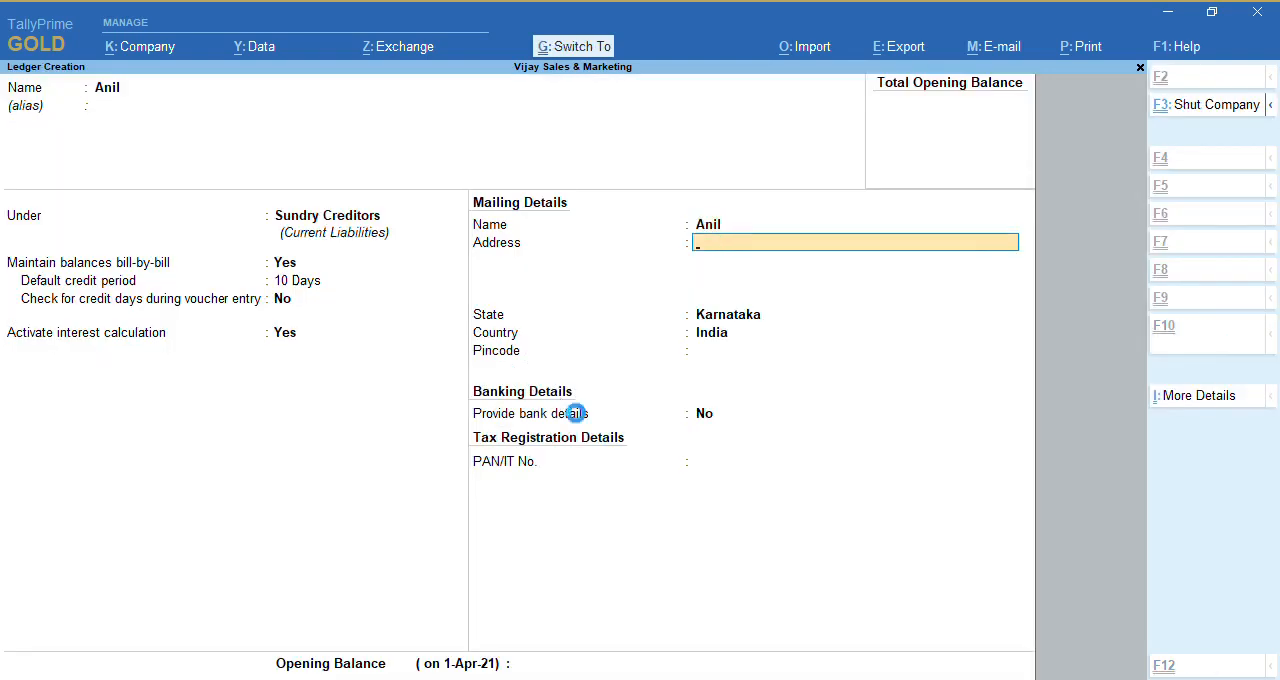
key("ctrl+a")
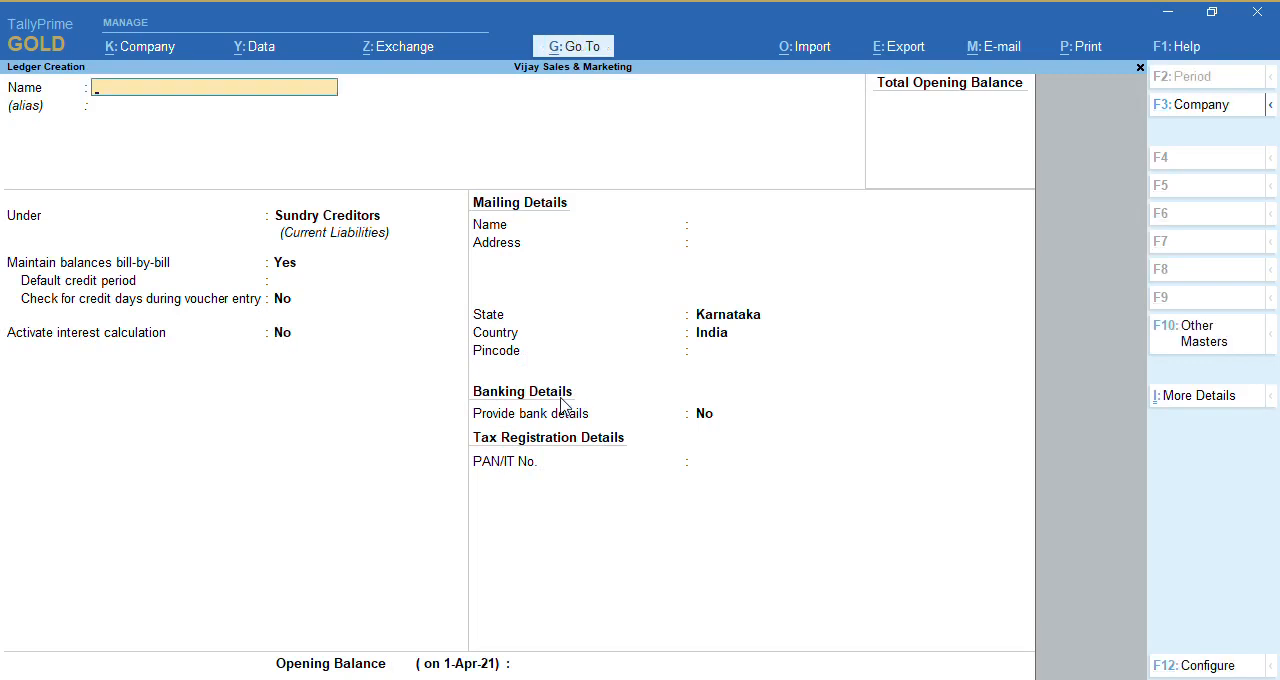
Start another ledger with the debtor's name and place it under Sundry Debtors
type("Sunil")
key("Return")
key("Return")
type("D")
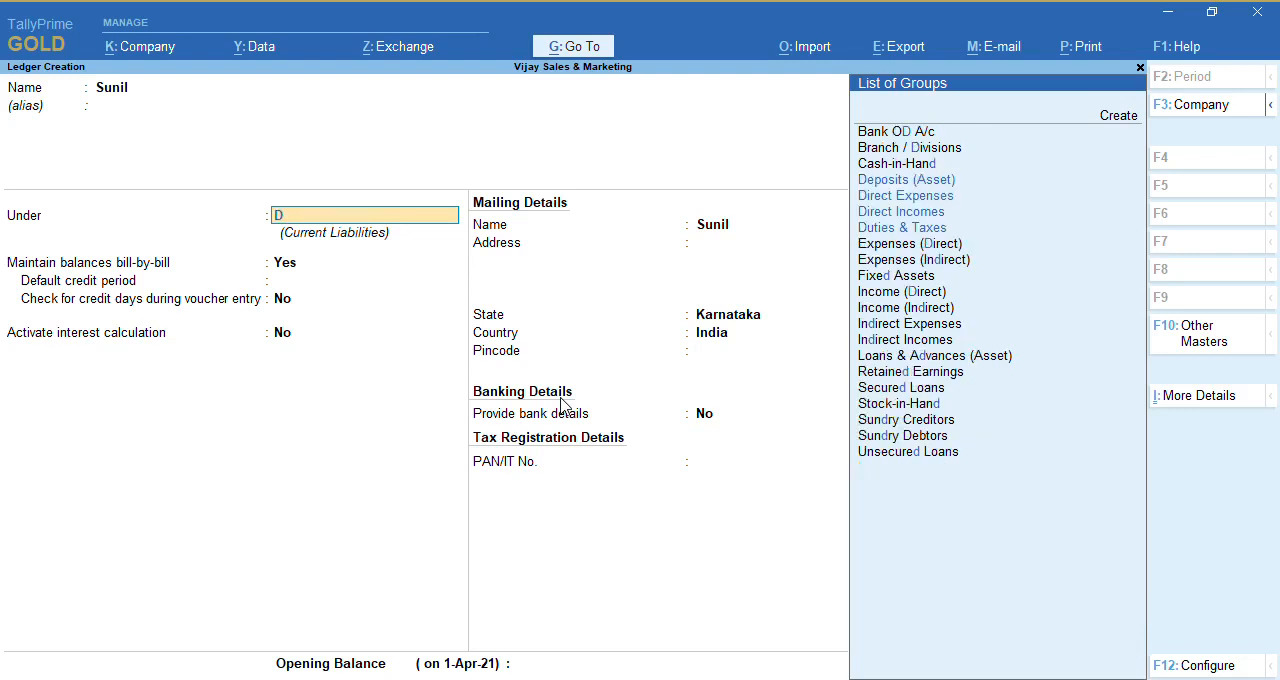
type("eb")
key("Return")
Keep bill-by-bill balances for the debtor ledger and set its default credit period to 10 days, without checking credit days during voucher entry
key("Return")
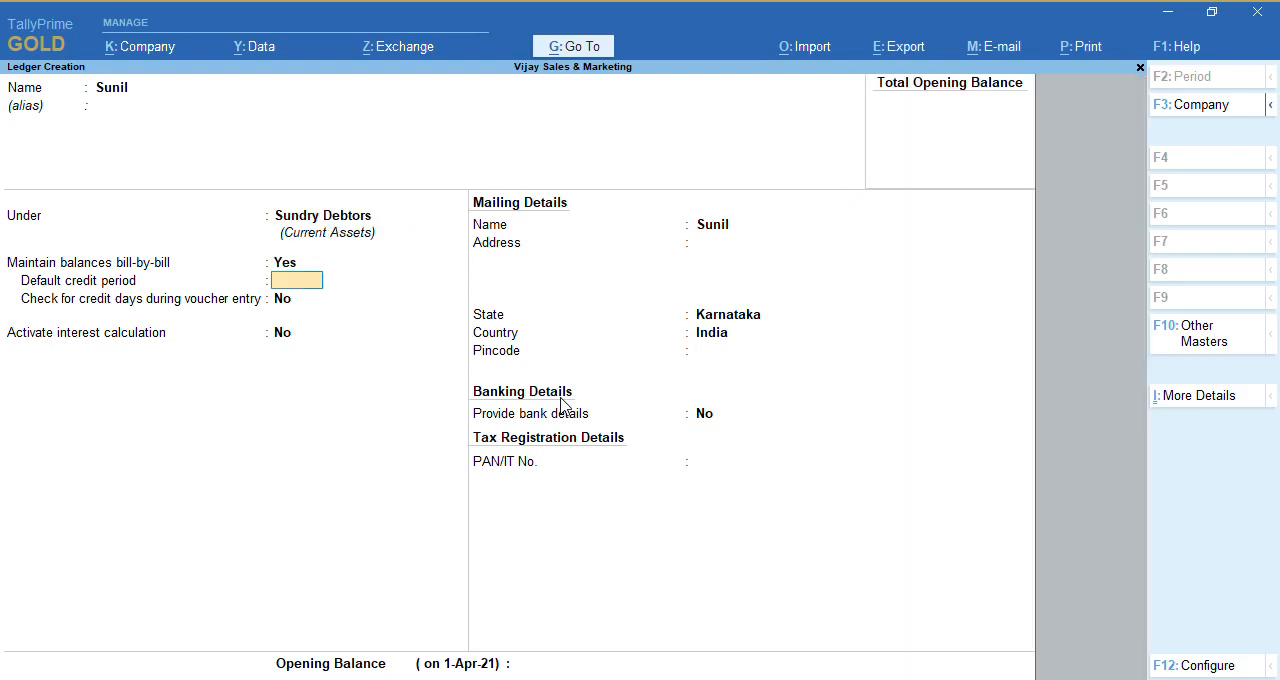
type("10")
key("Return")
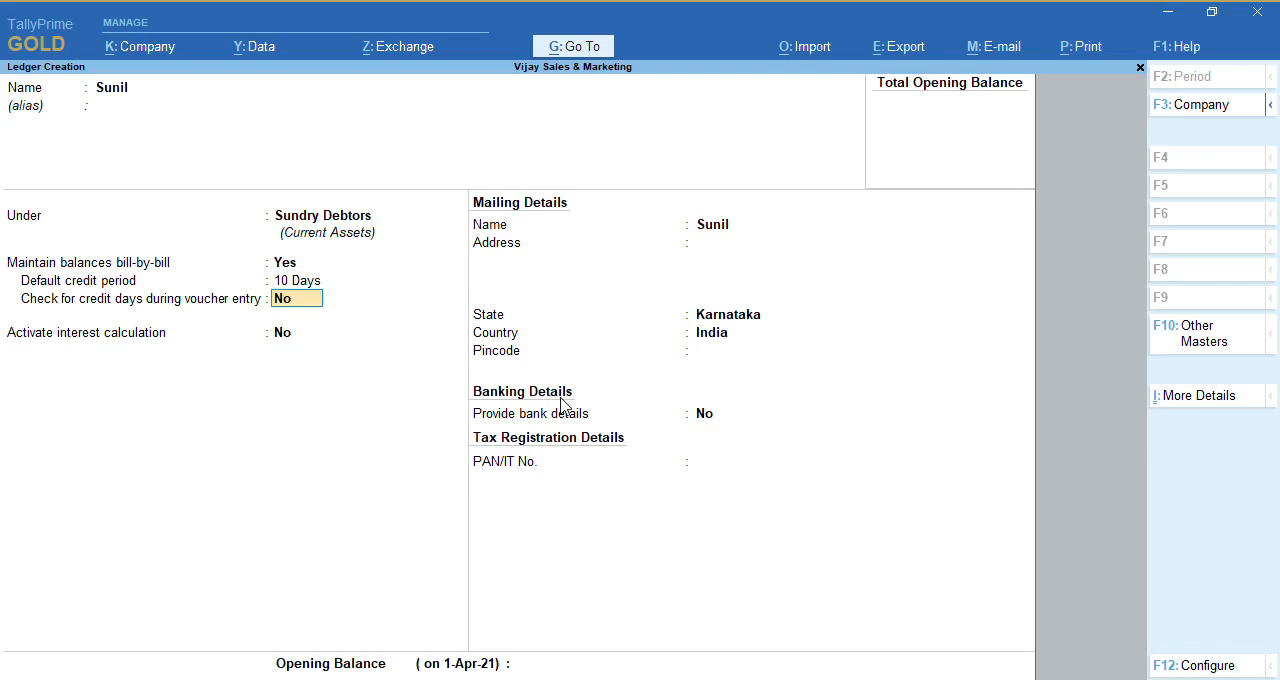
key("Return")
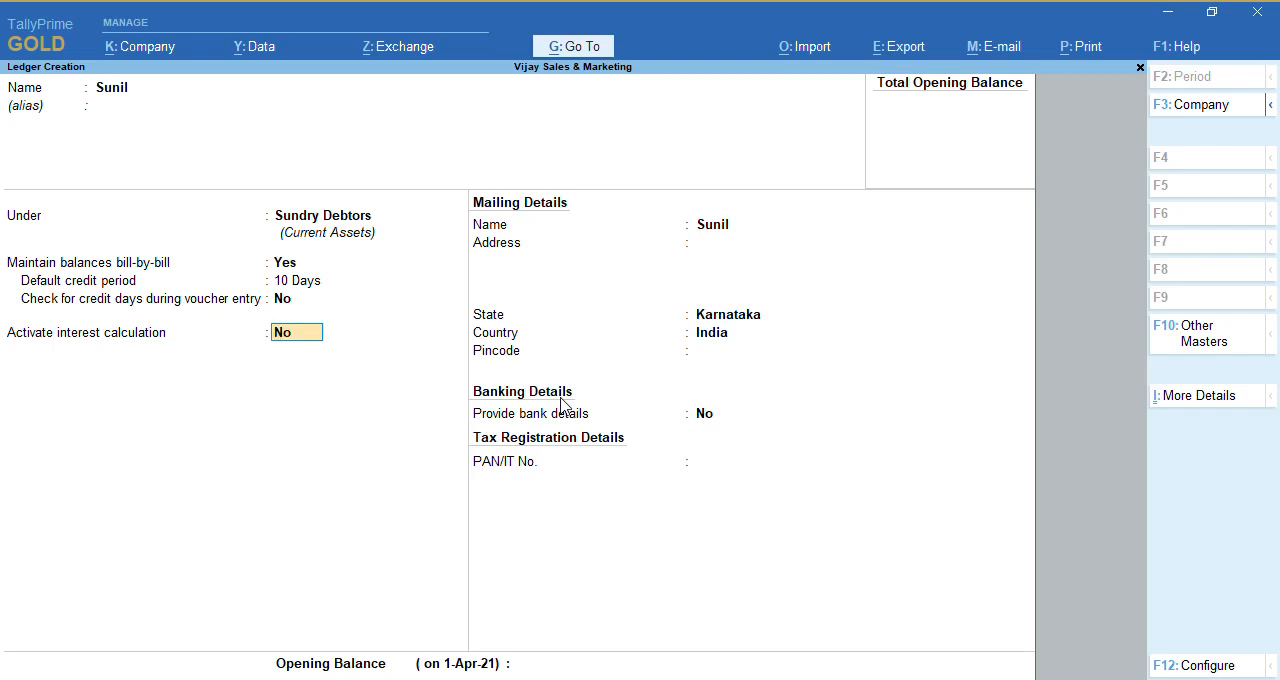
Activate interest calculation for the debtor ledger, calculated transaction-by-transaction with parameters overridable for each transaction
type("y")
key("Return")
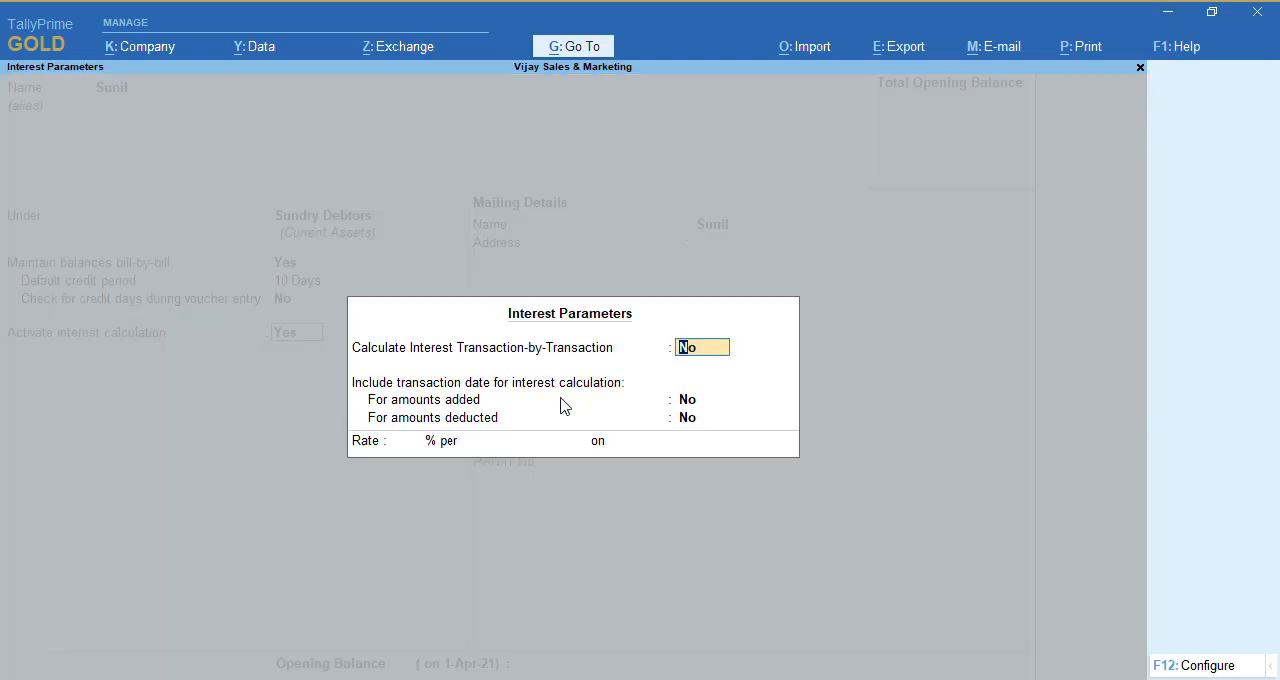
type("y")
key("Return")
type("y")
key("Return")
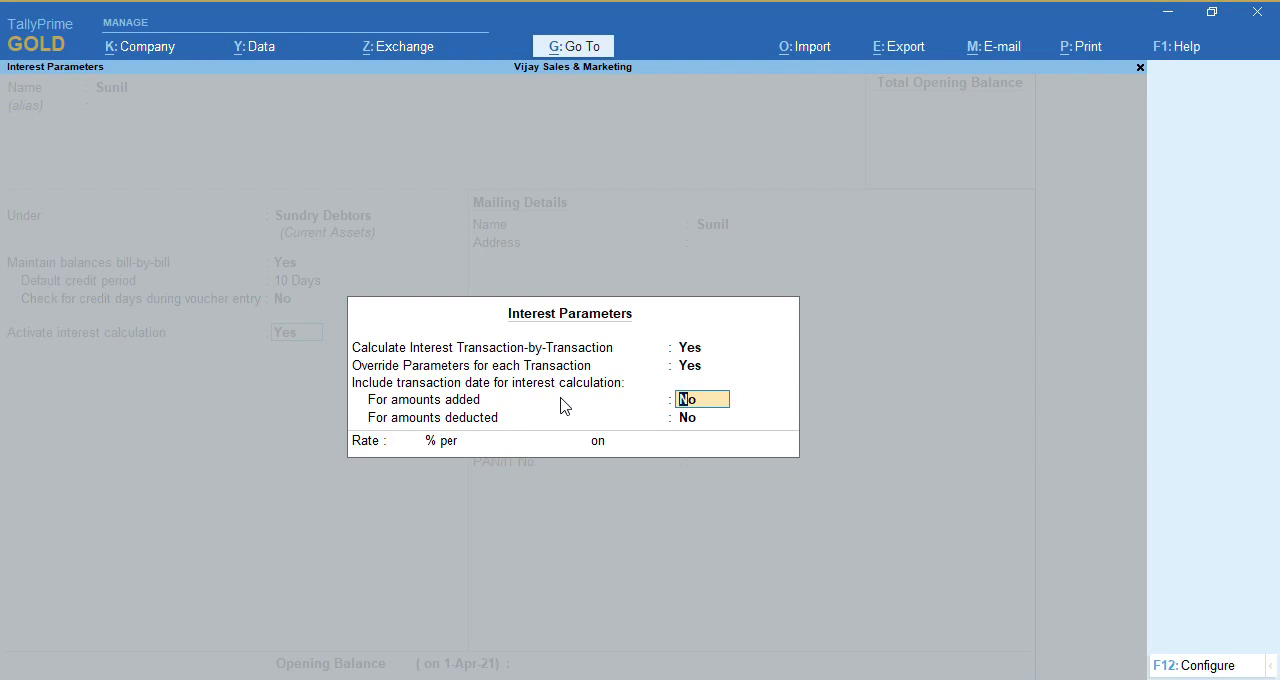
Include the transaction date in the debtor's interest calculation for both amounts added and amounts deducted
type("y")
key("Return")
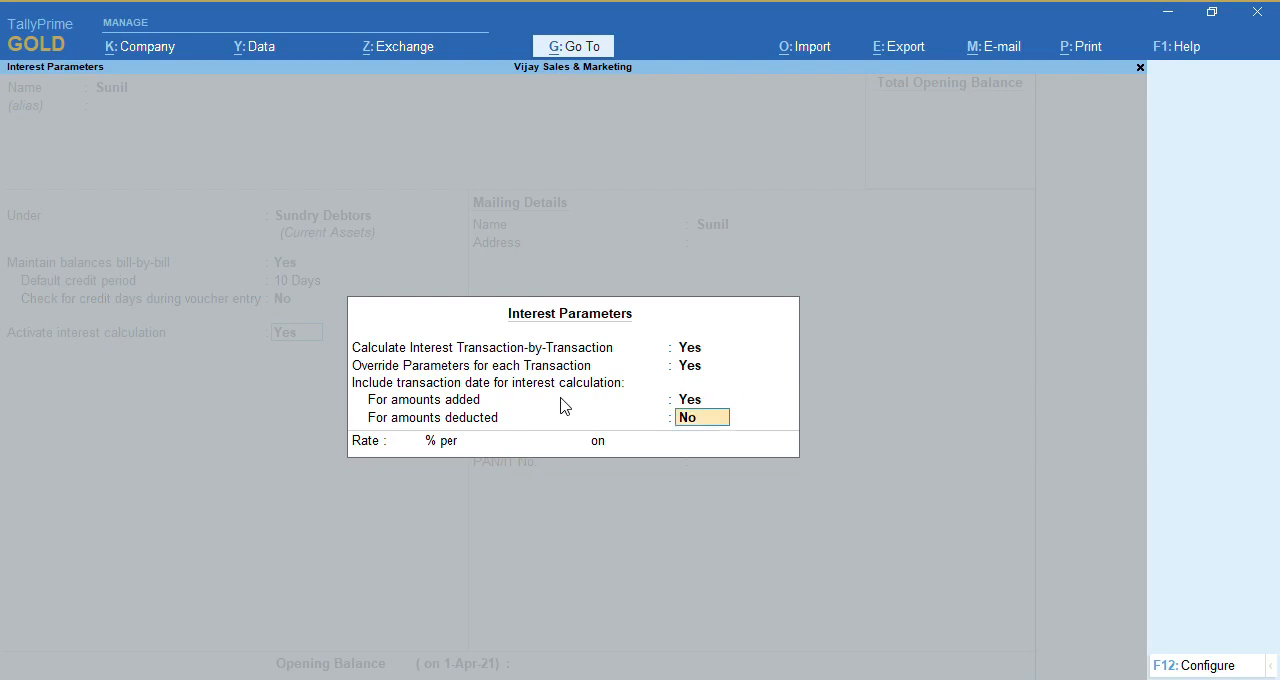
type("y")
key("Return")
Set the debtor's interest rate to 10% per Calendar Year and save the ledger
type("10")
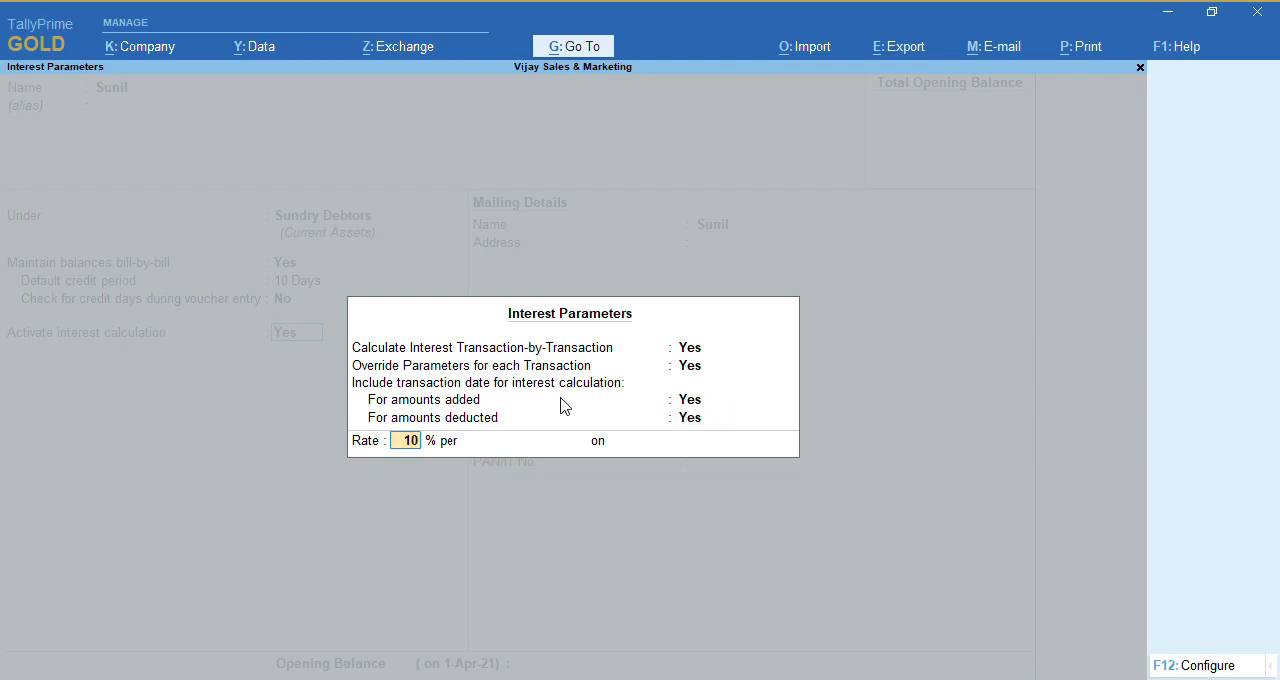
key("Return")
key("Down")
key("Down")
key("Down")
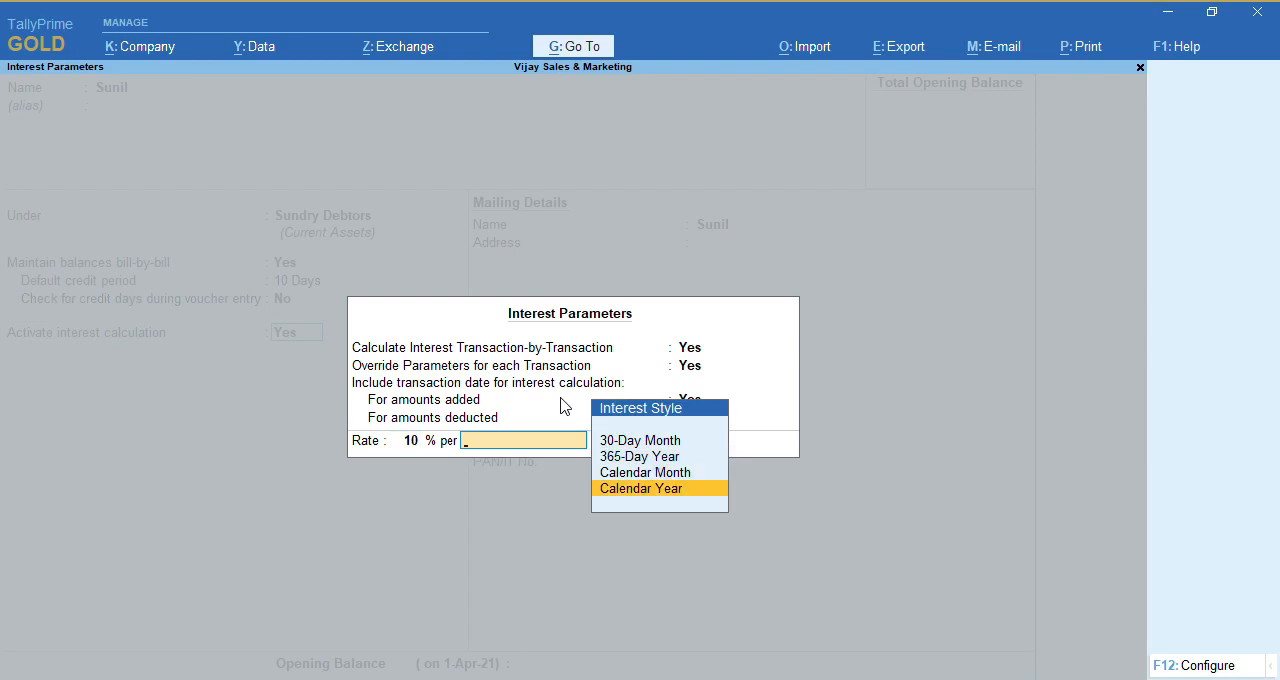
key("Return")
key("Return")
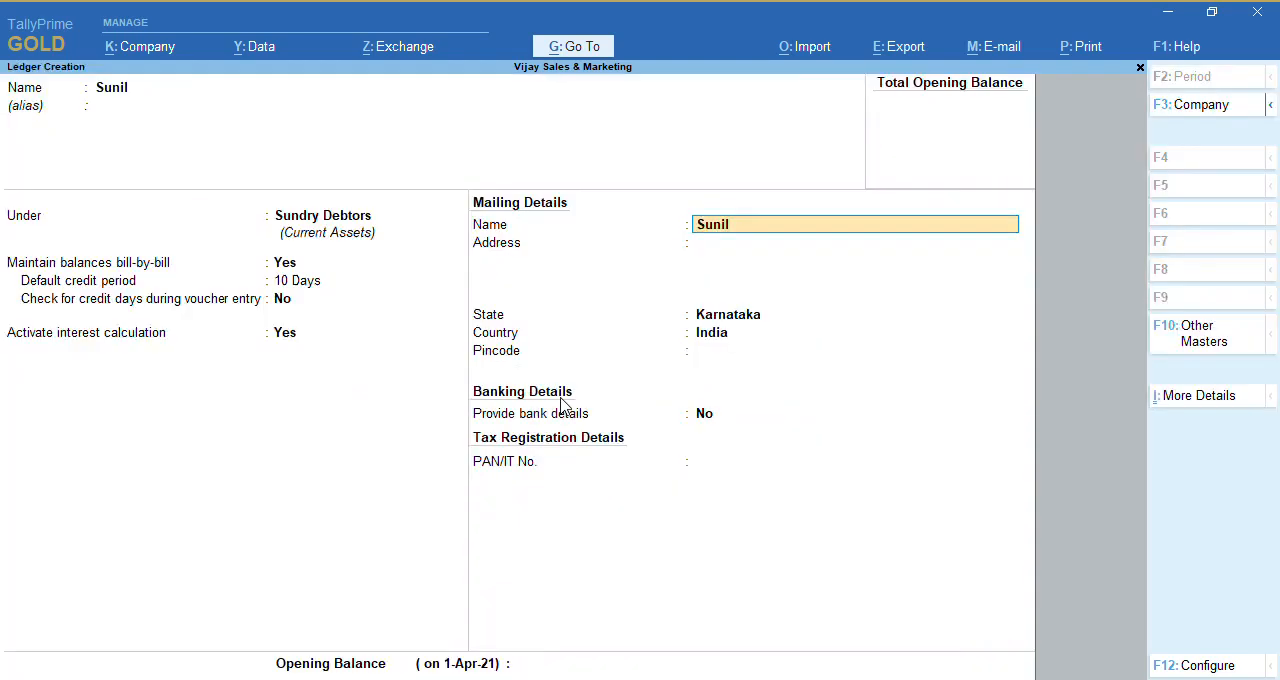
key("ctrl")
key("ctrl+a")
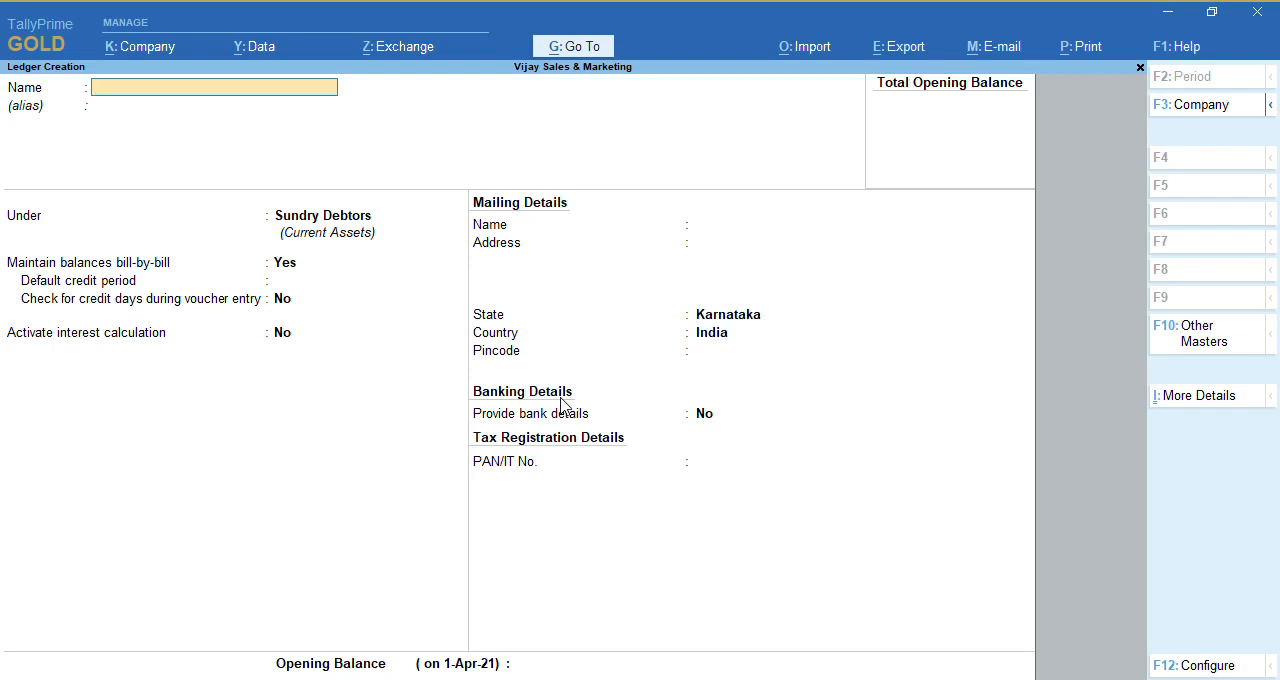
Create a ledger named Loan From Bank under Loans (Liability), leaving its interest calculation inactive, and save it
type("Loan from bank")
key("Return")
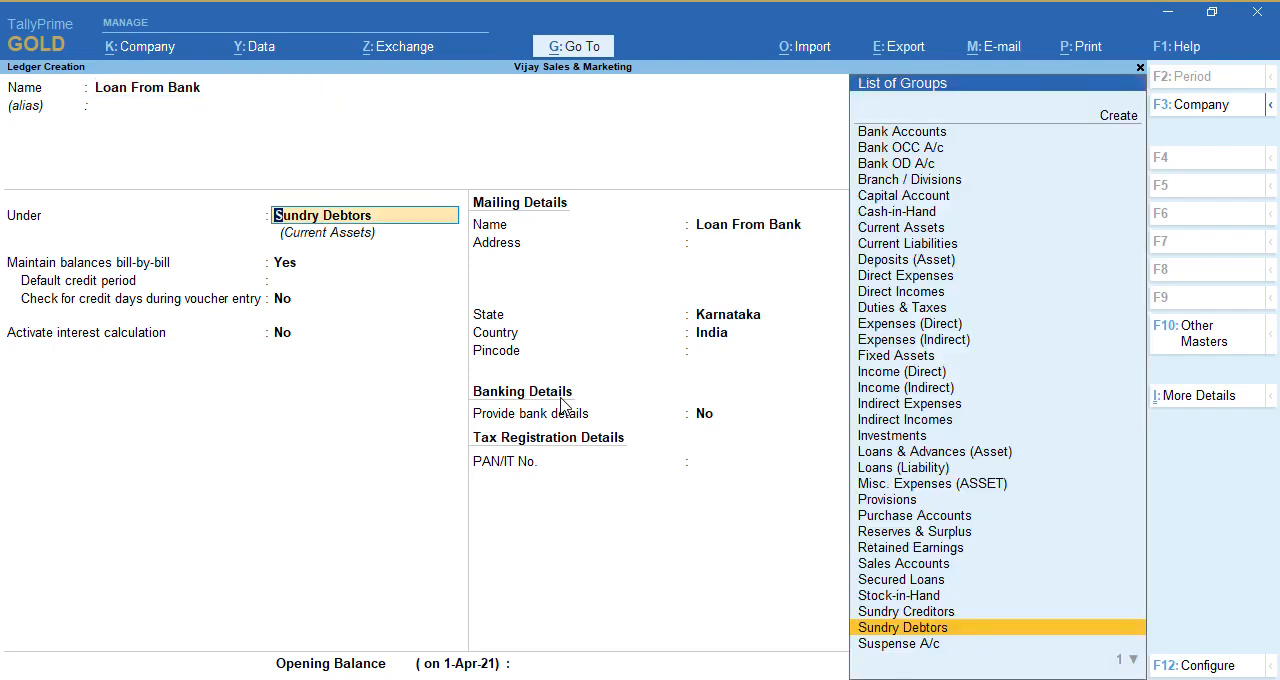
type("lo")
key("Down")
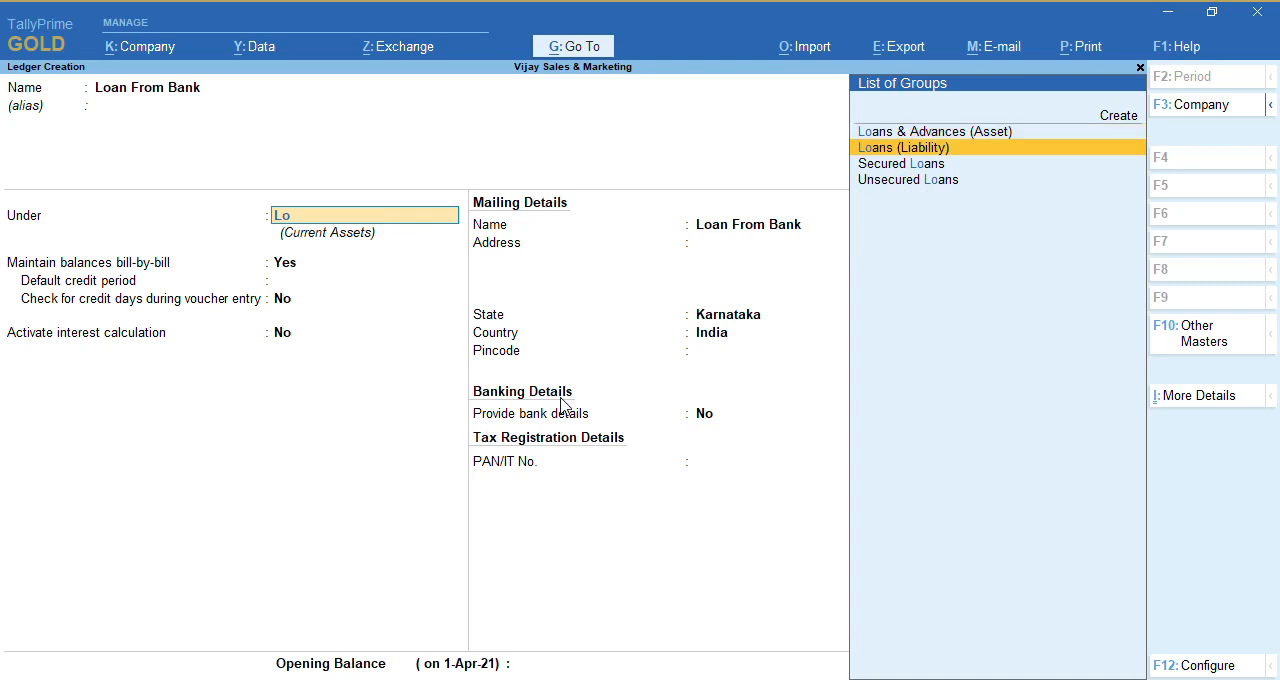
key("Up")
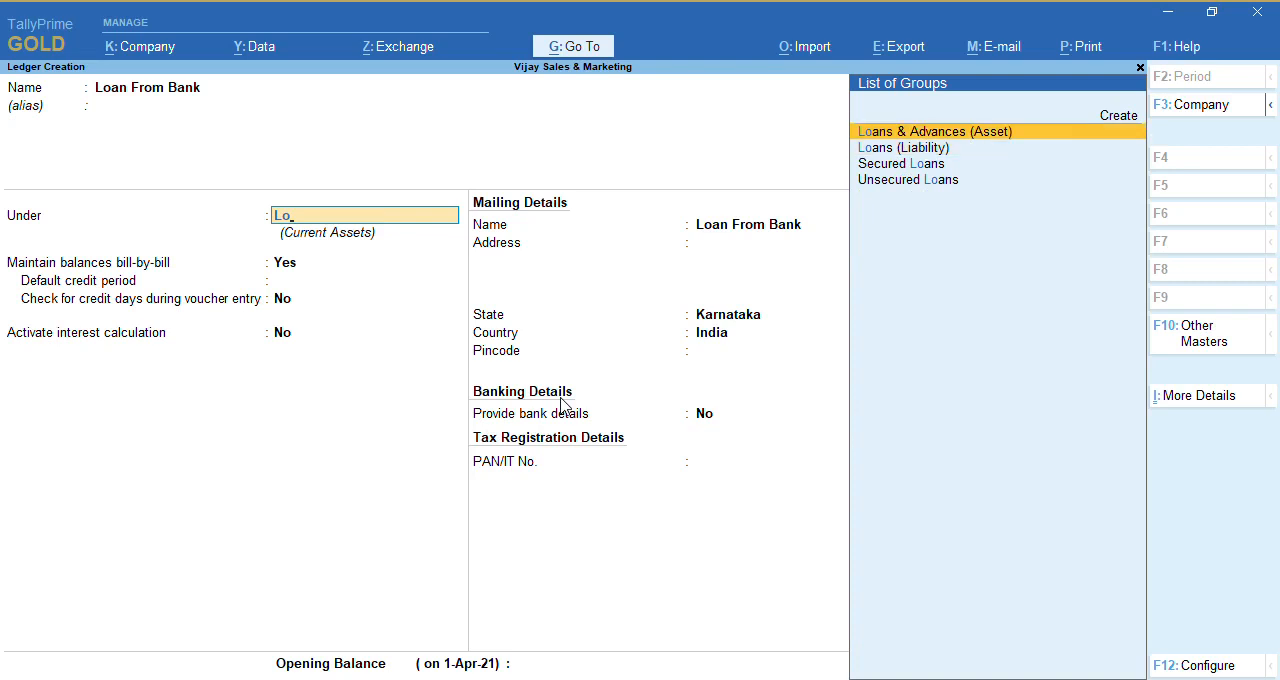
key("Down")
key("Return")
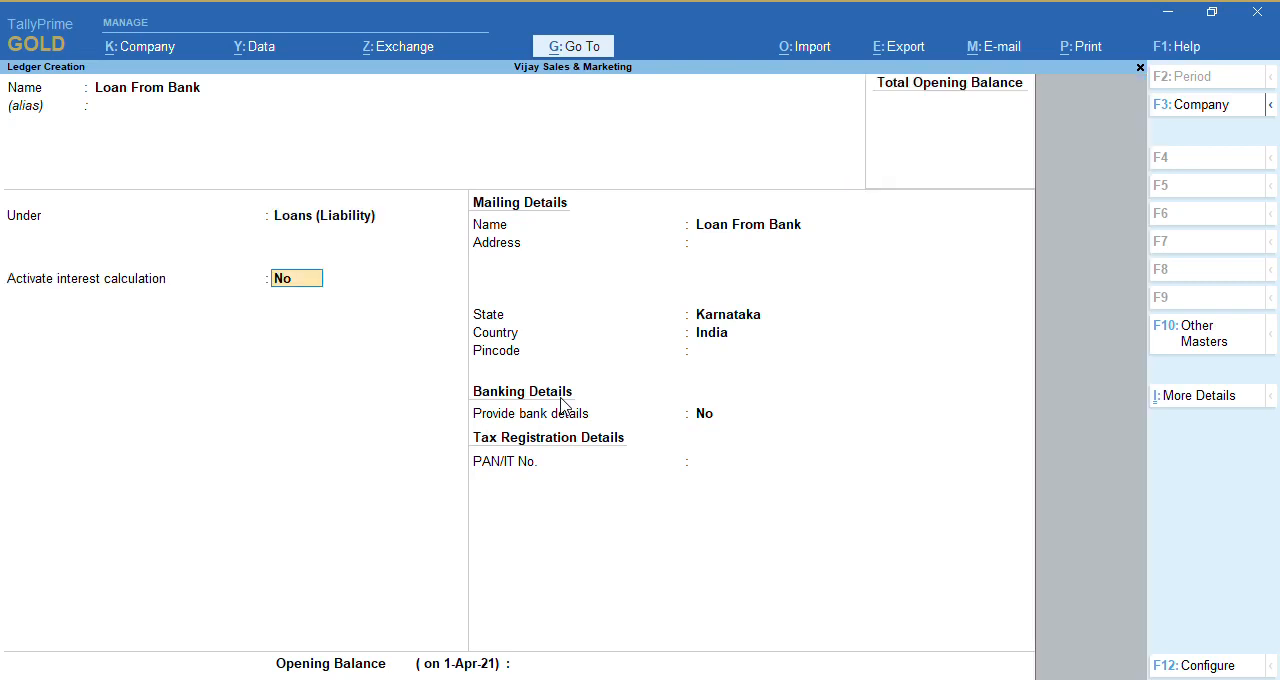
key("ctrl")
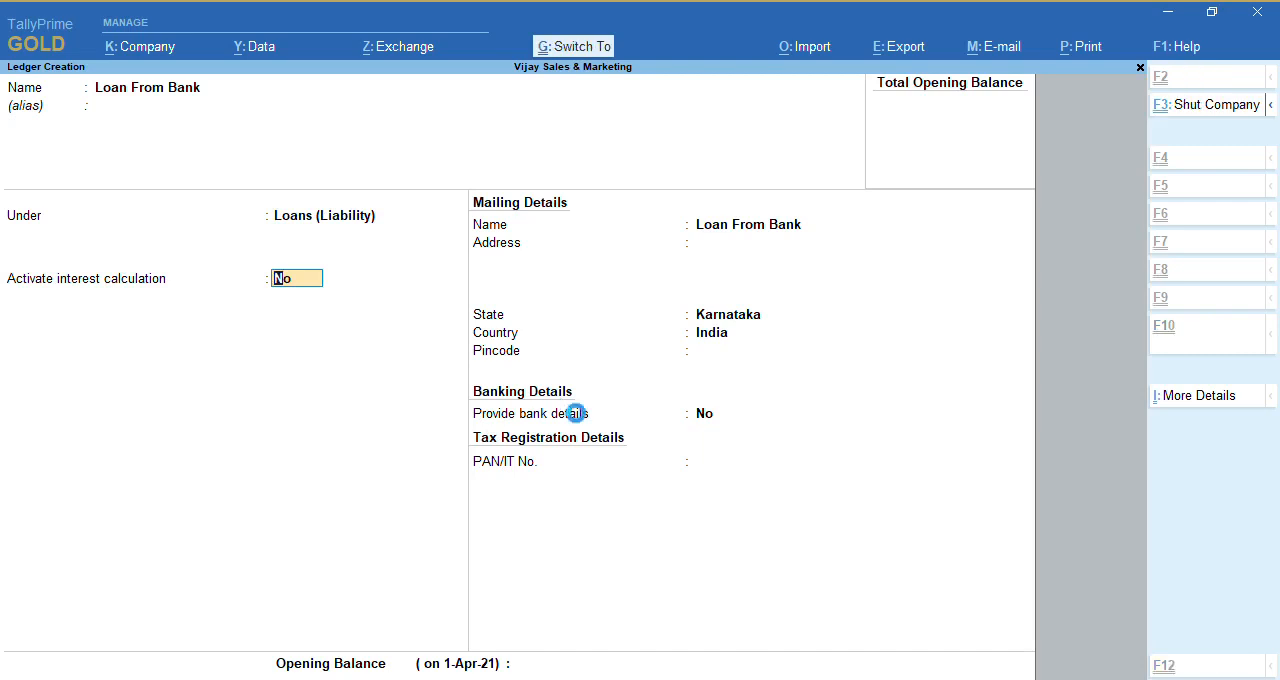
key("ctrl+a")
Start a ledger named Bank Ledger and place it under Bank Accounts
type("B")
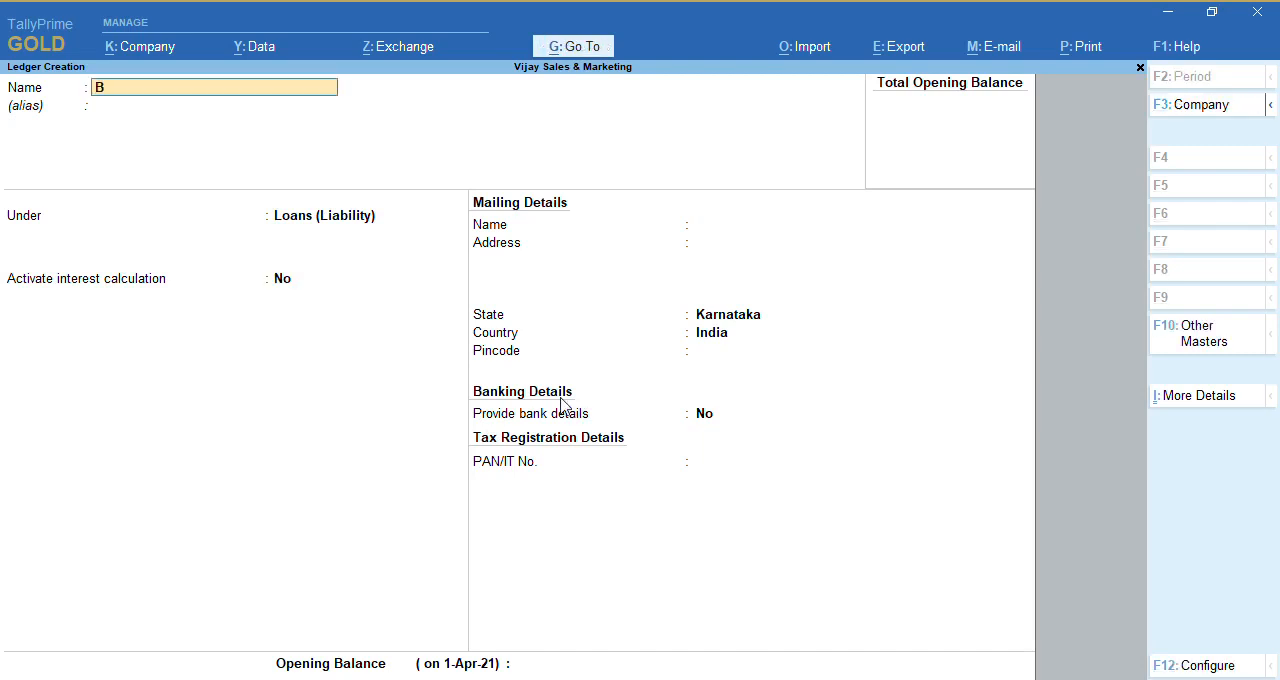
type("ank Ledger")
key("Return")
key("Return")
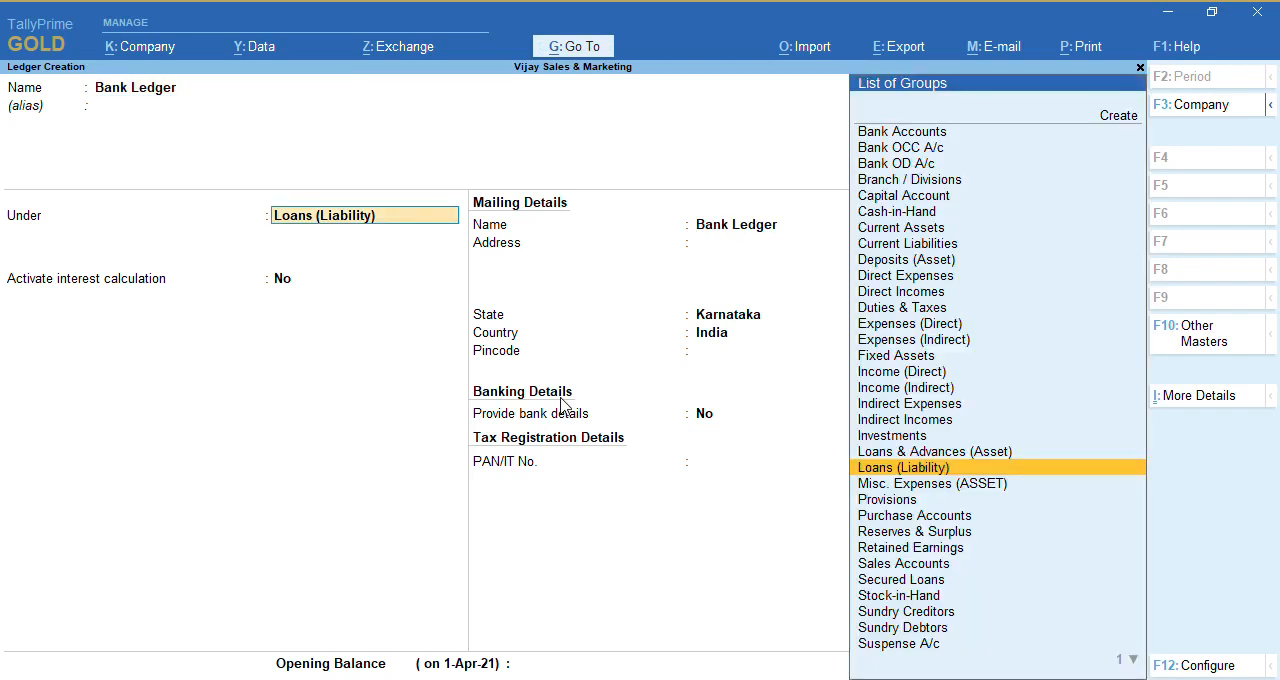
type("Bank")
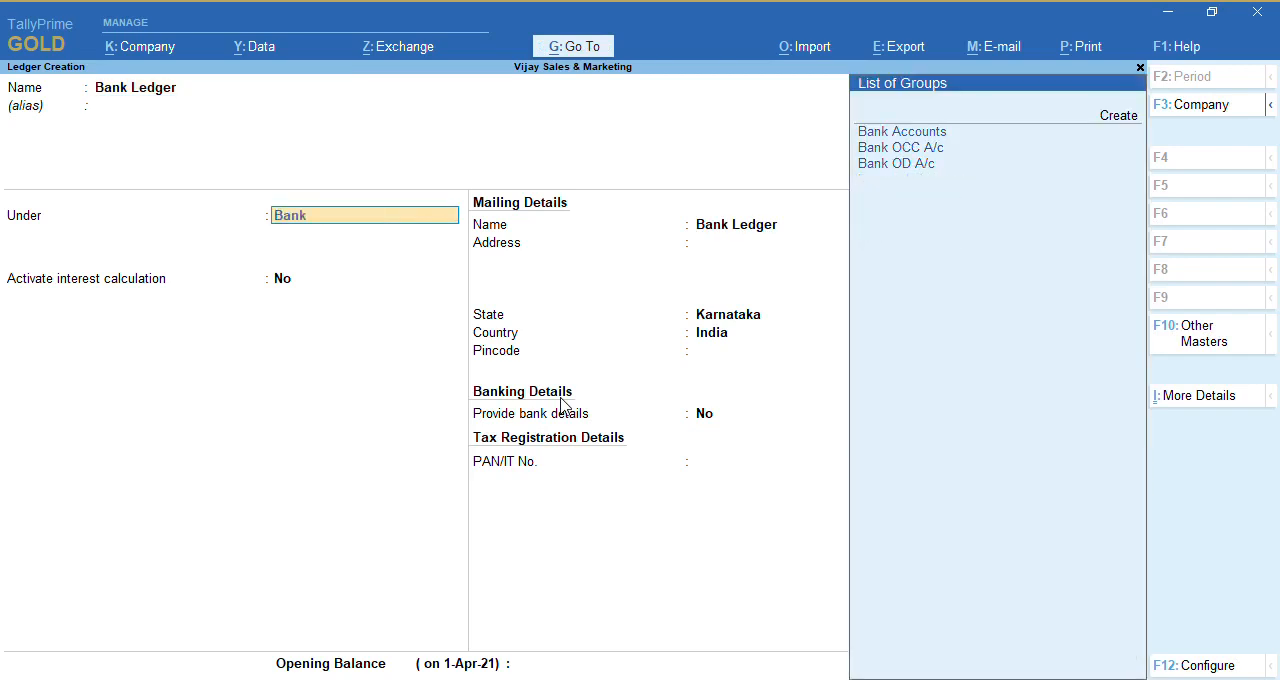
key("Down")
key("Up")
key("Return")
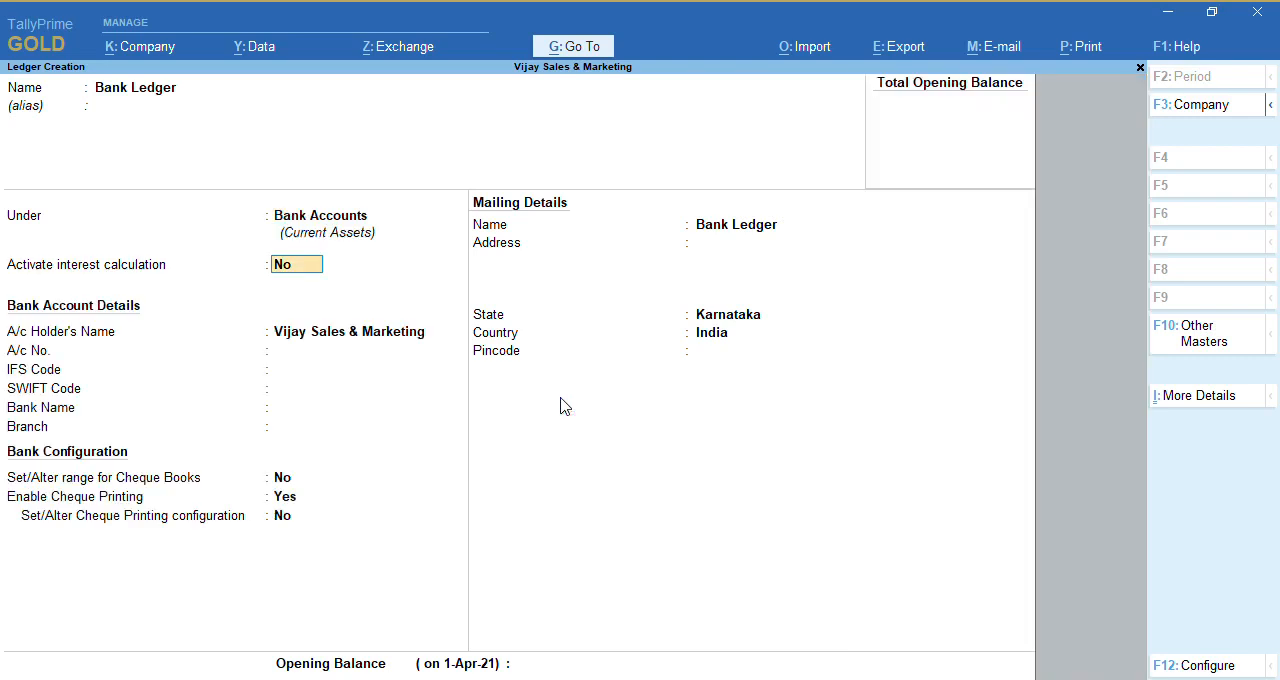
Activate interest calculation for Bank Ledger based on Voucher Date, including the transaction date for both amounts added and amounts deducted
type("y")
key("Return")
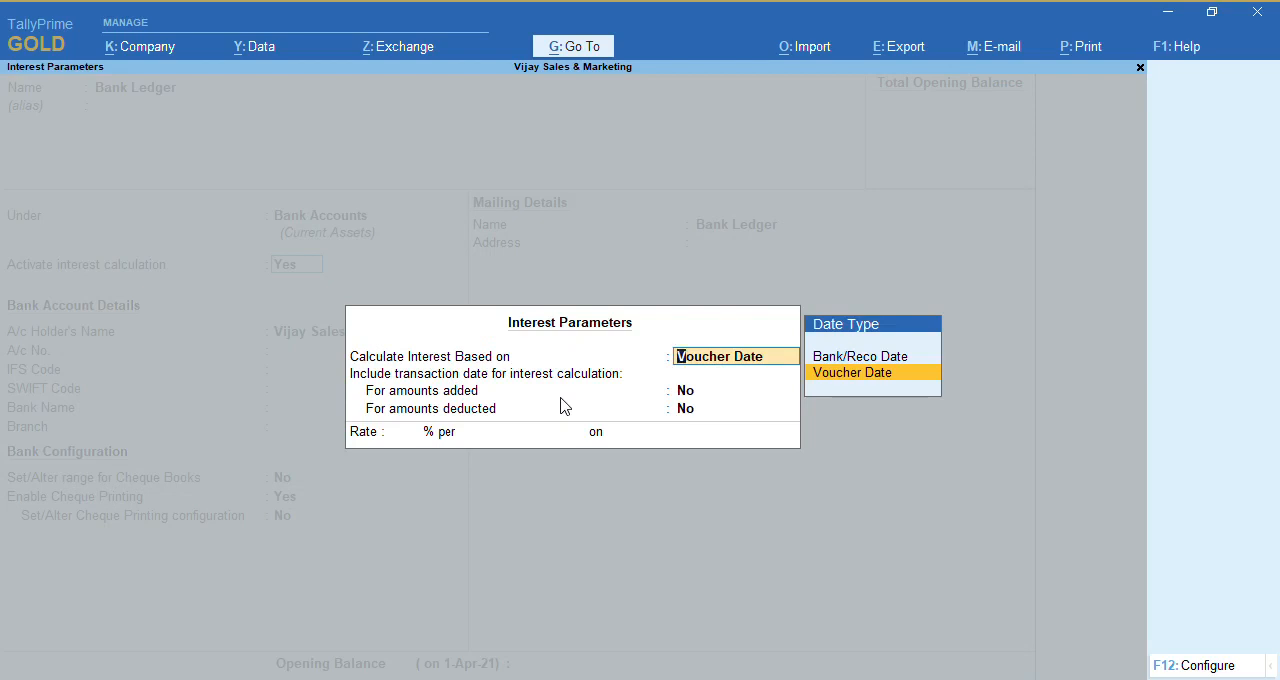
key("Return")
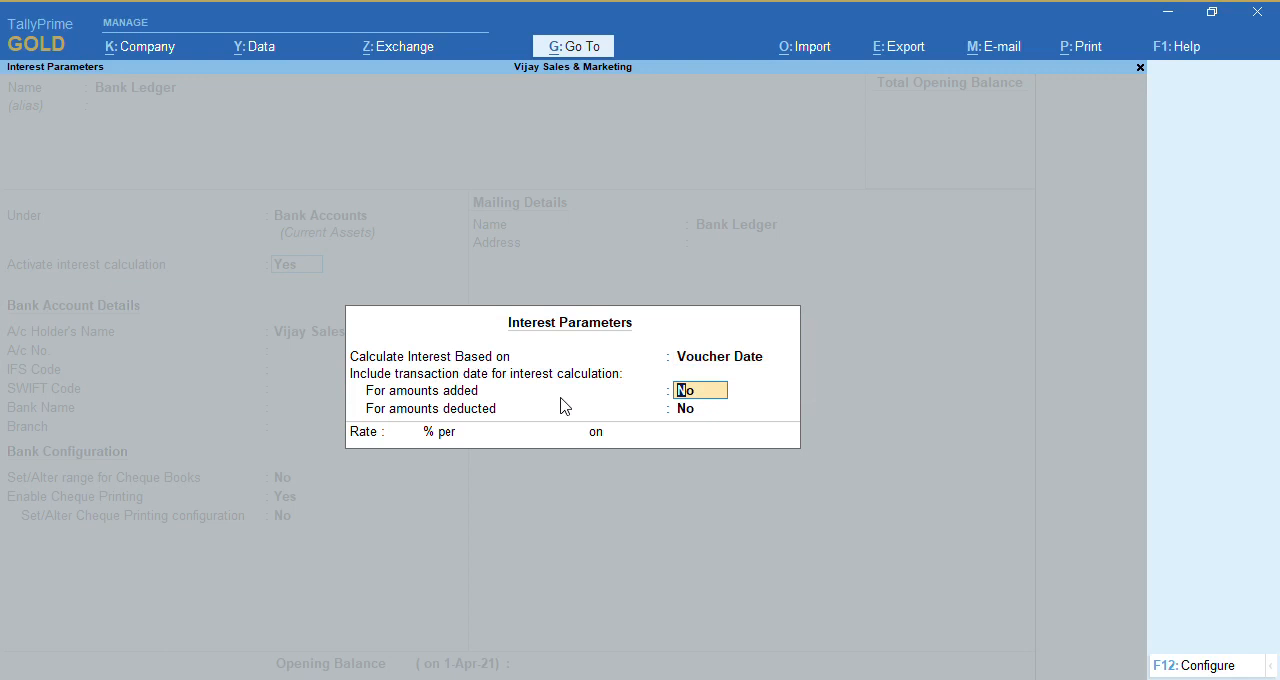
type("y")
key("Return")
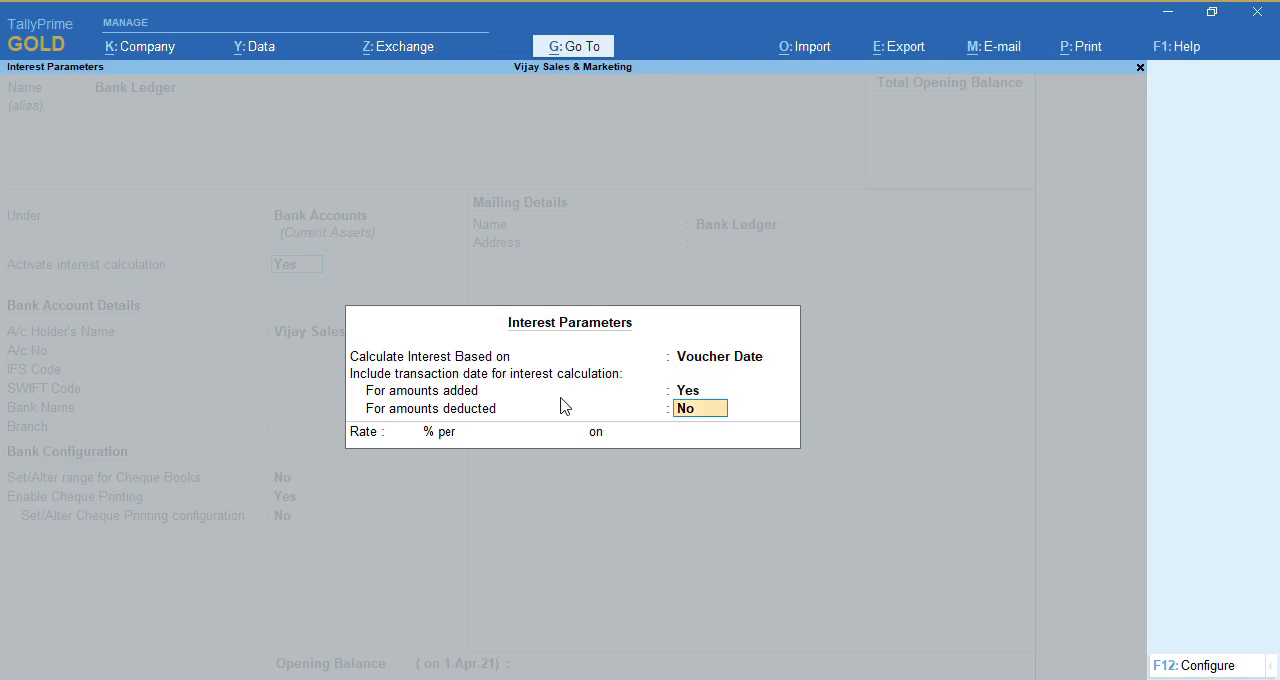
type("y")
key("Return")
Set the bank ledger's interest rate to 10% per Calendar Year on All Balances, save the ledger and leave ledger creation
type("10")
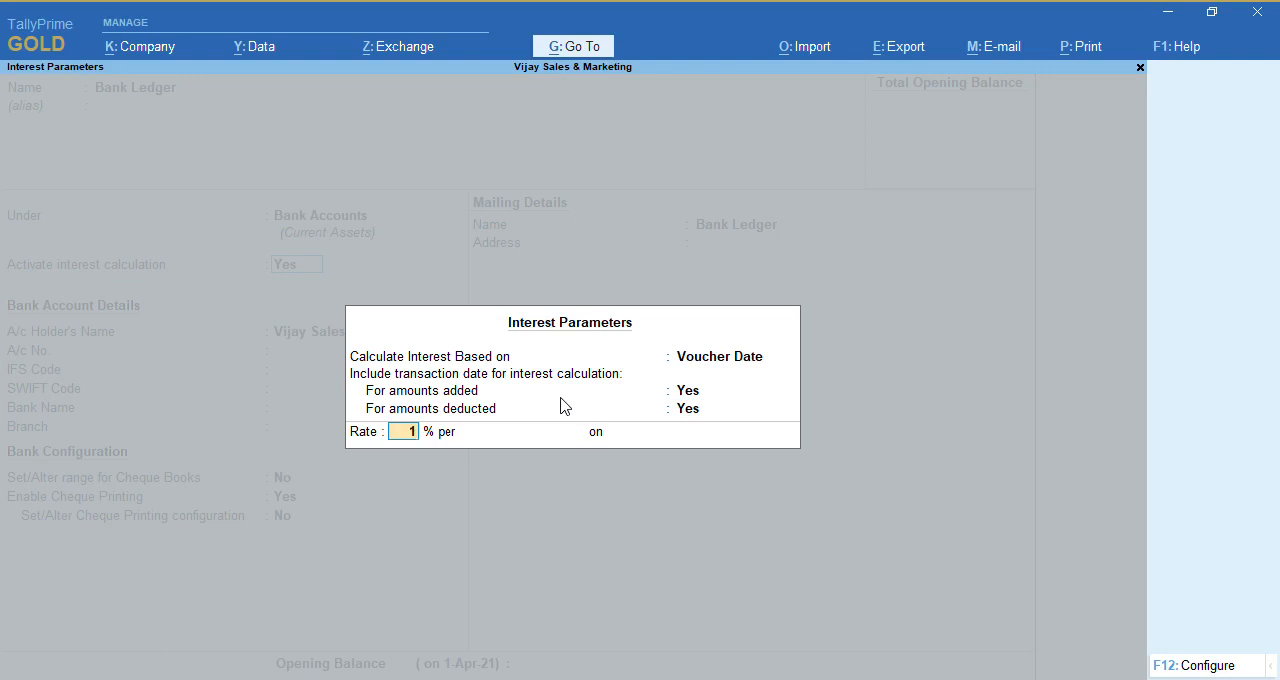
key("Return")
key("Down")
key("Down")
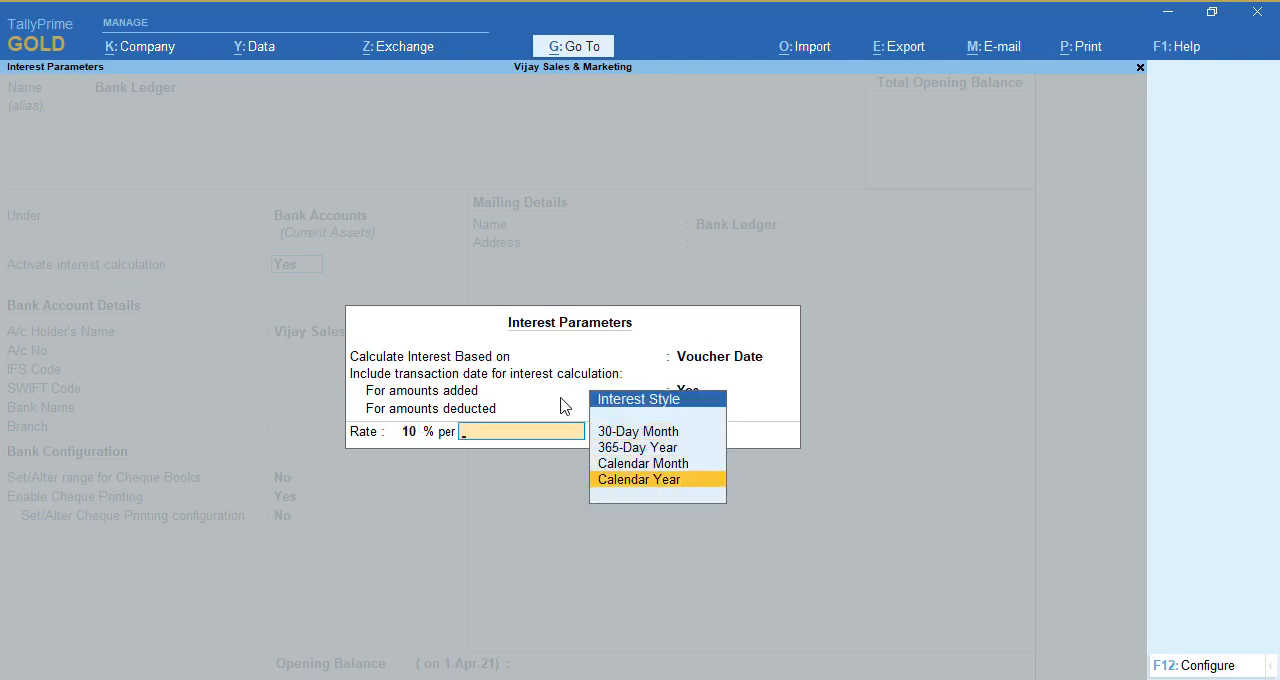
key("Return")
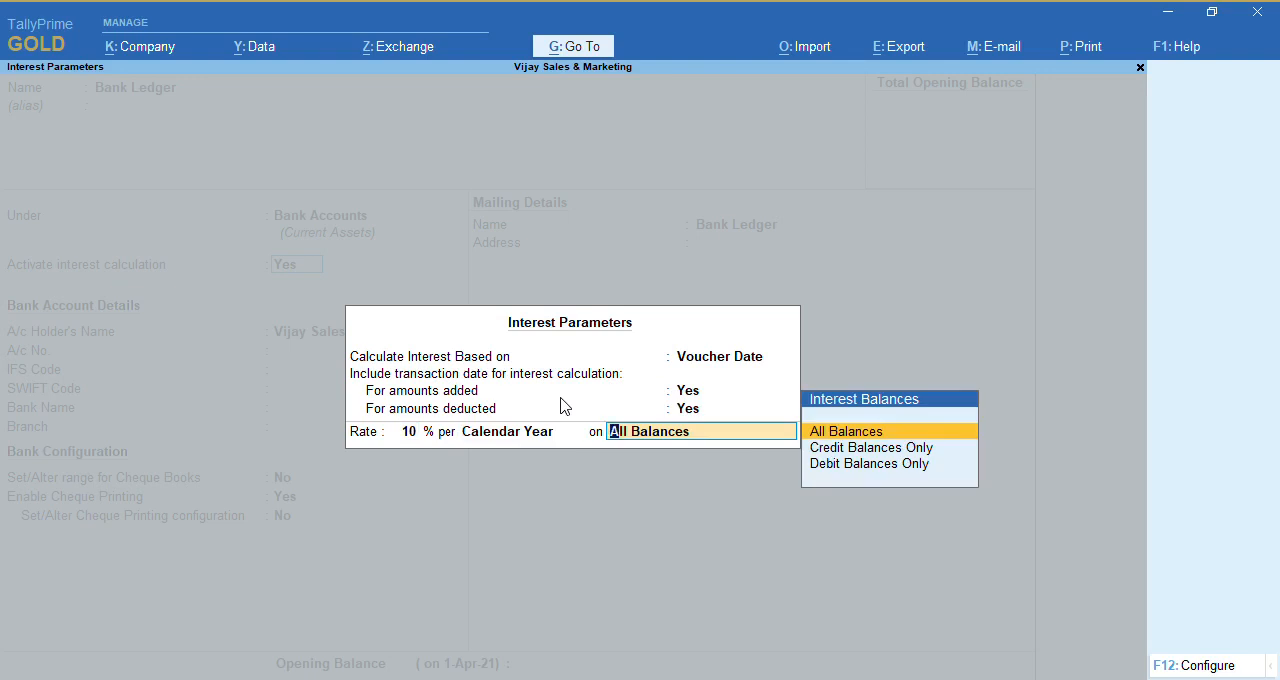
key("Return")
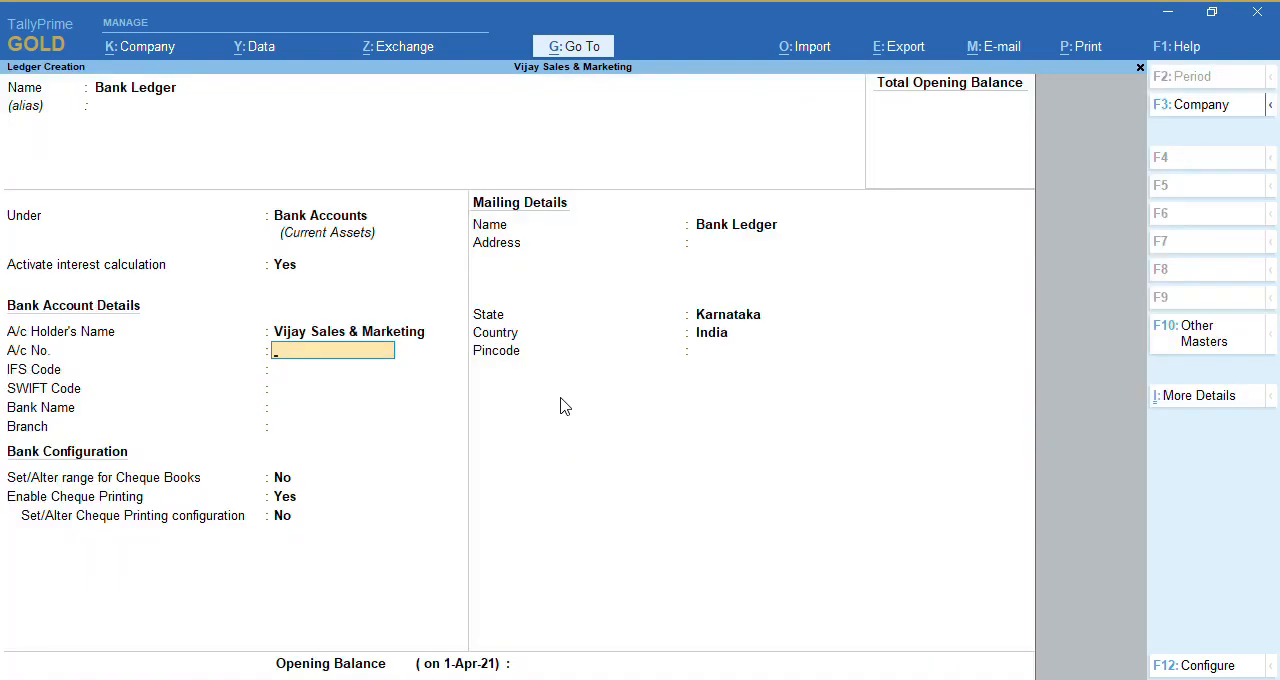
key("ctrl")
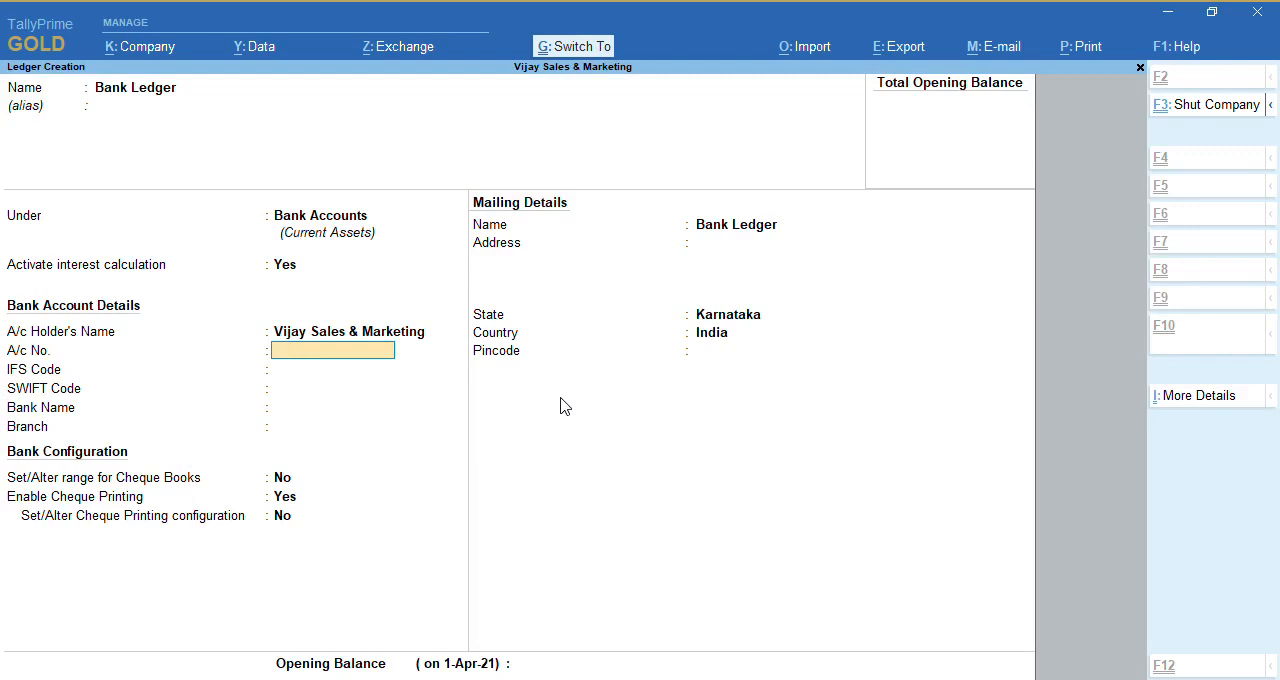
key("ctrl+a")
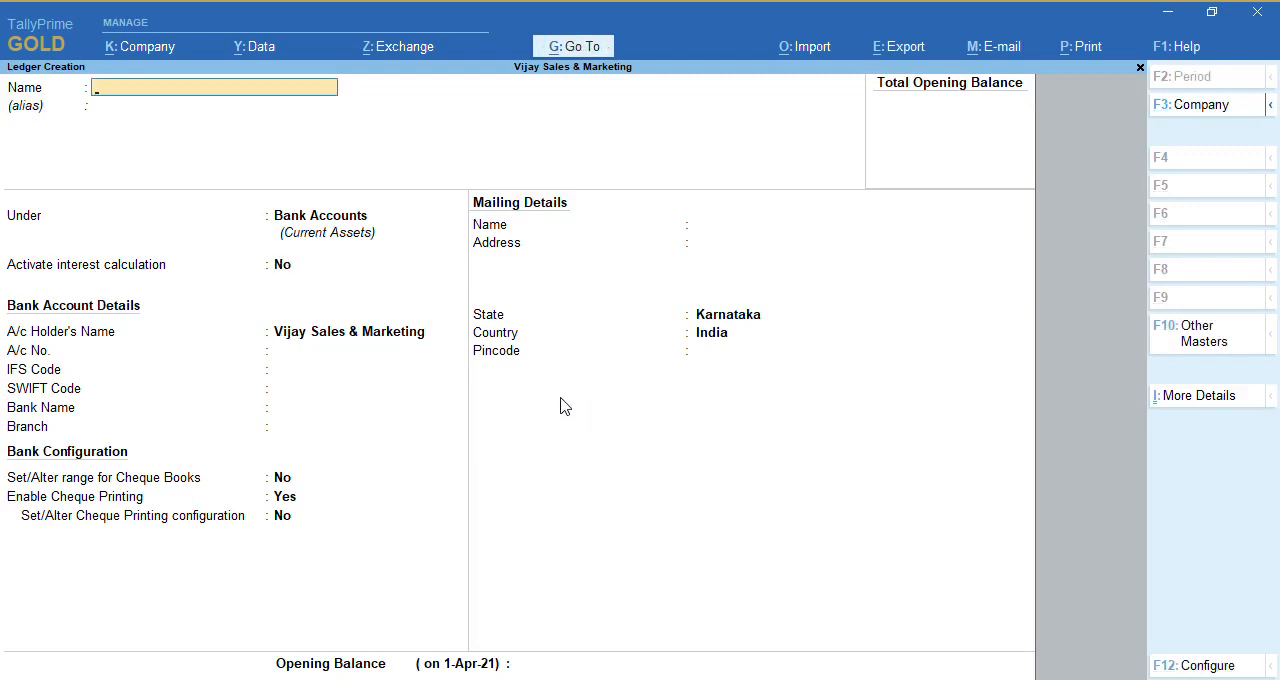
key("Escape")
key("Escape")
key("Escape")
key("Escape")
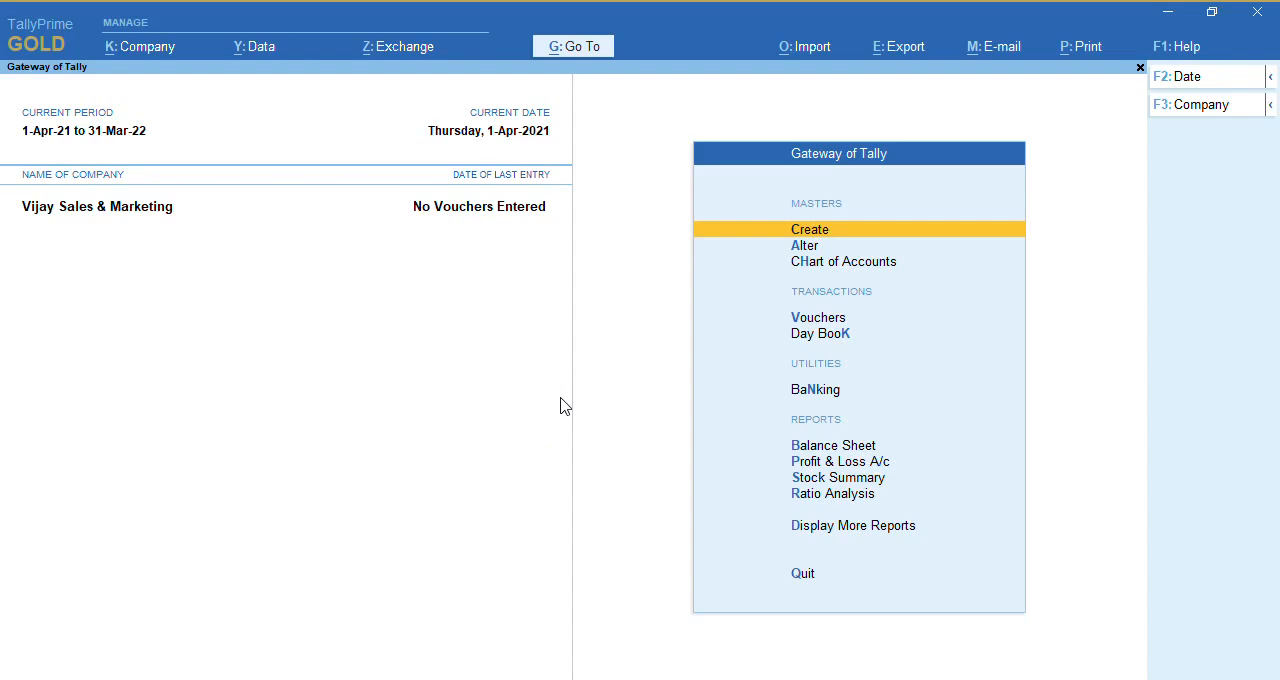
Start a receipt voucher with Bank Ledger as the receiving account
key("v")
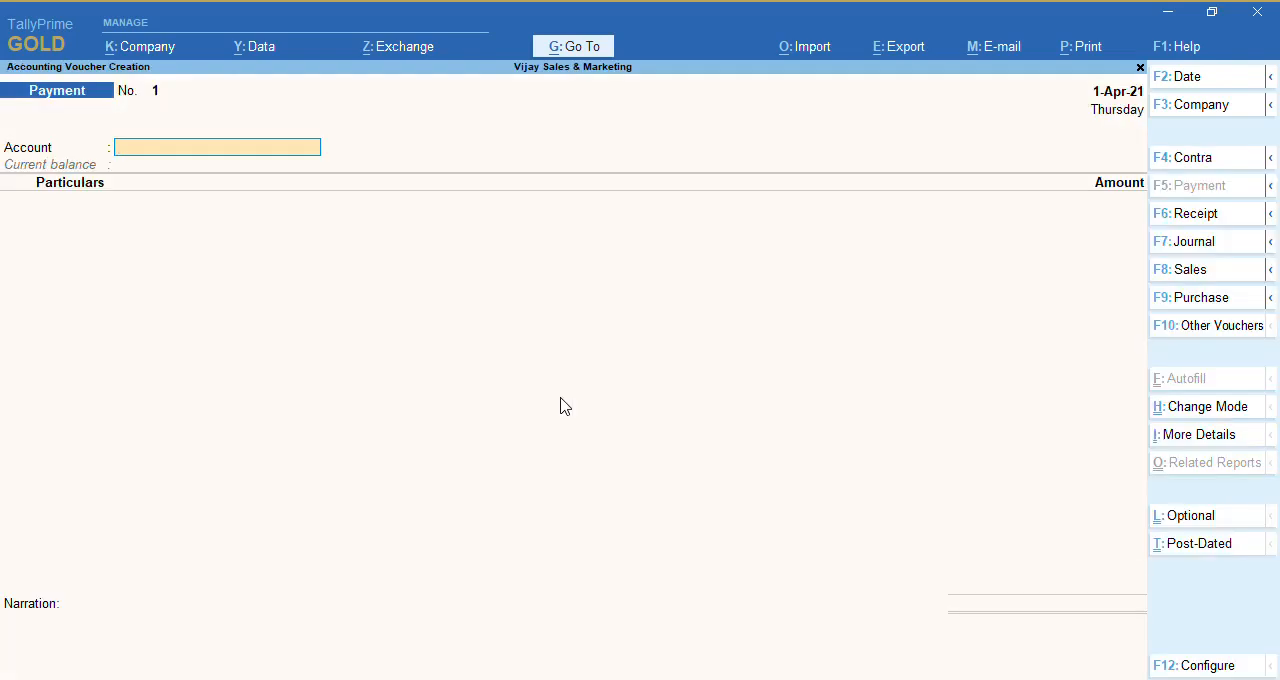
key("F6")
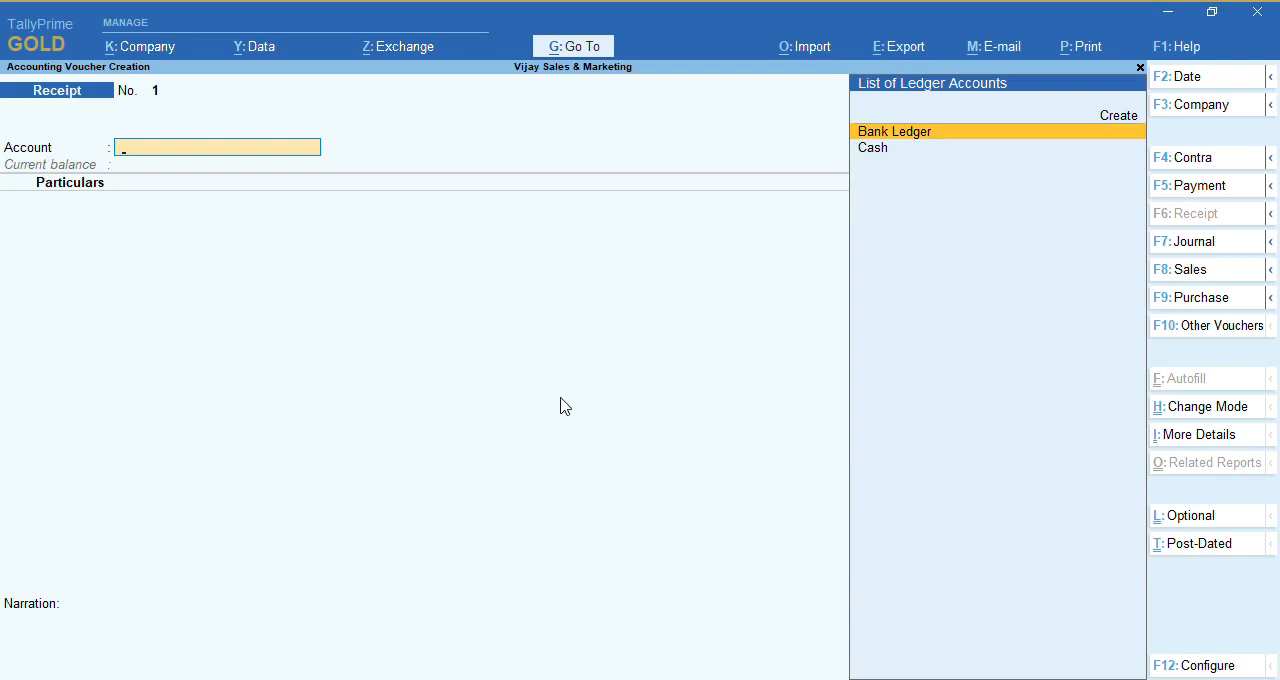
key("Return")
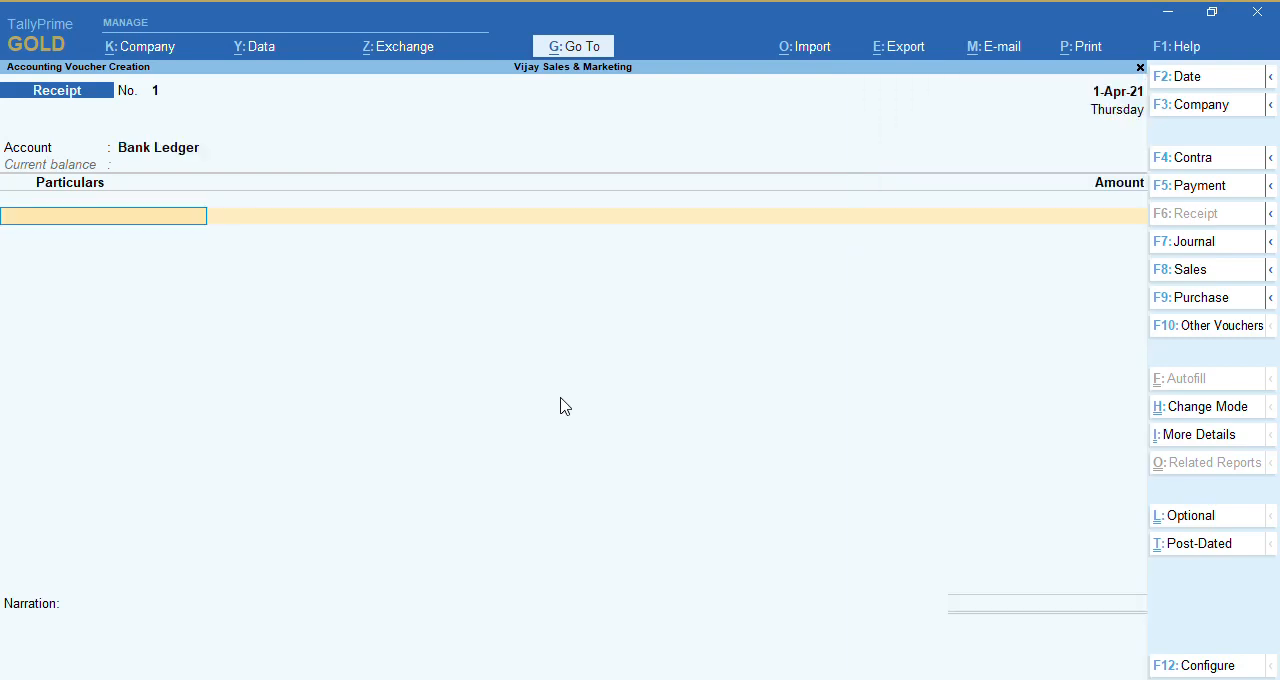
Enter Loan From Bank with an amount of 100000 in the receipt, save the voucher and leave voucher entry
key("Down")
key("Down")
key("Down")
key("Down")
key("Down")
key("Down")
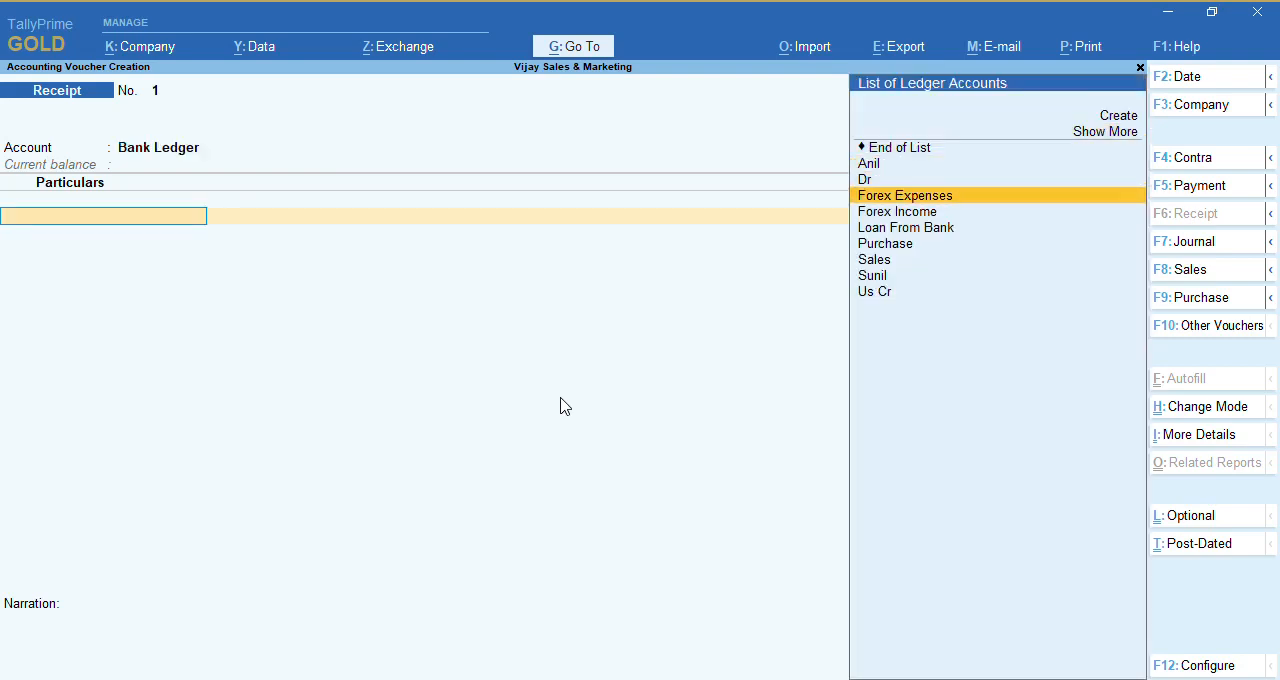
key("Return")
type("100000")
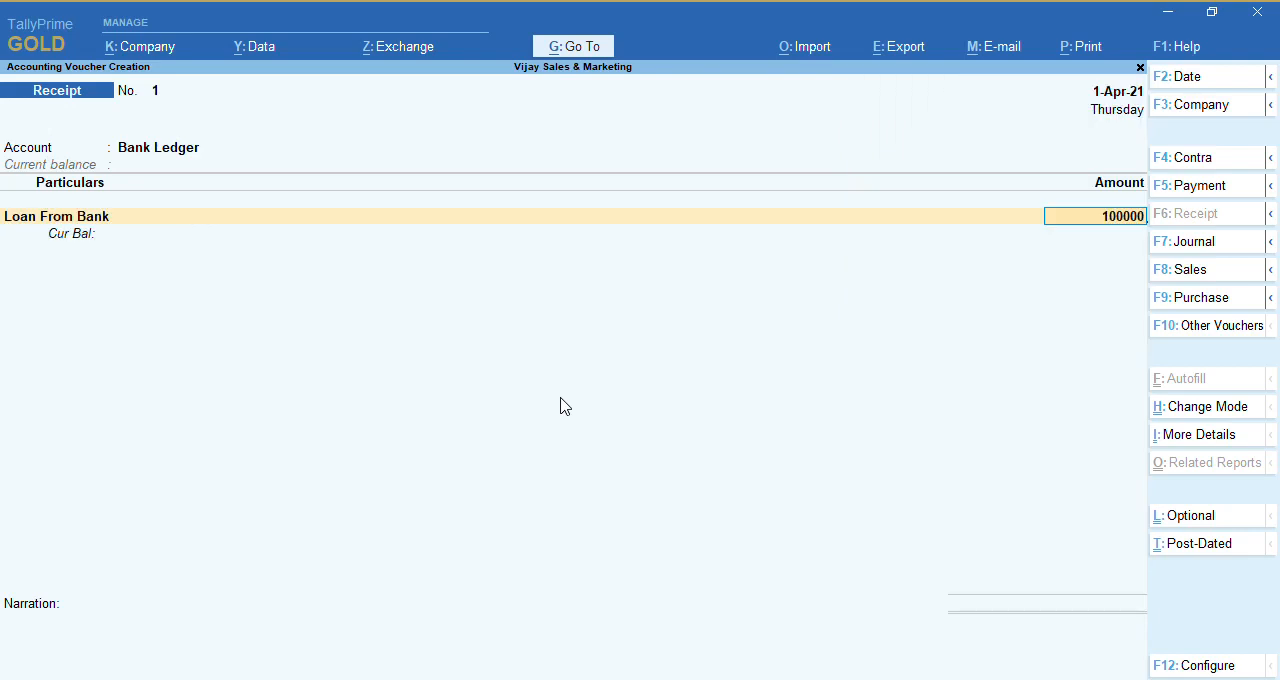
key("Return")
key("Return")
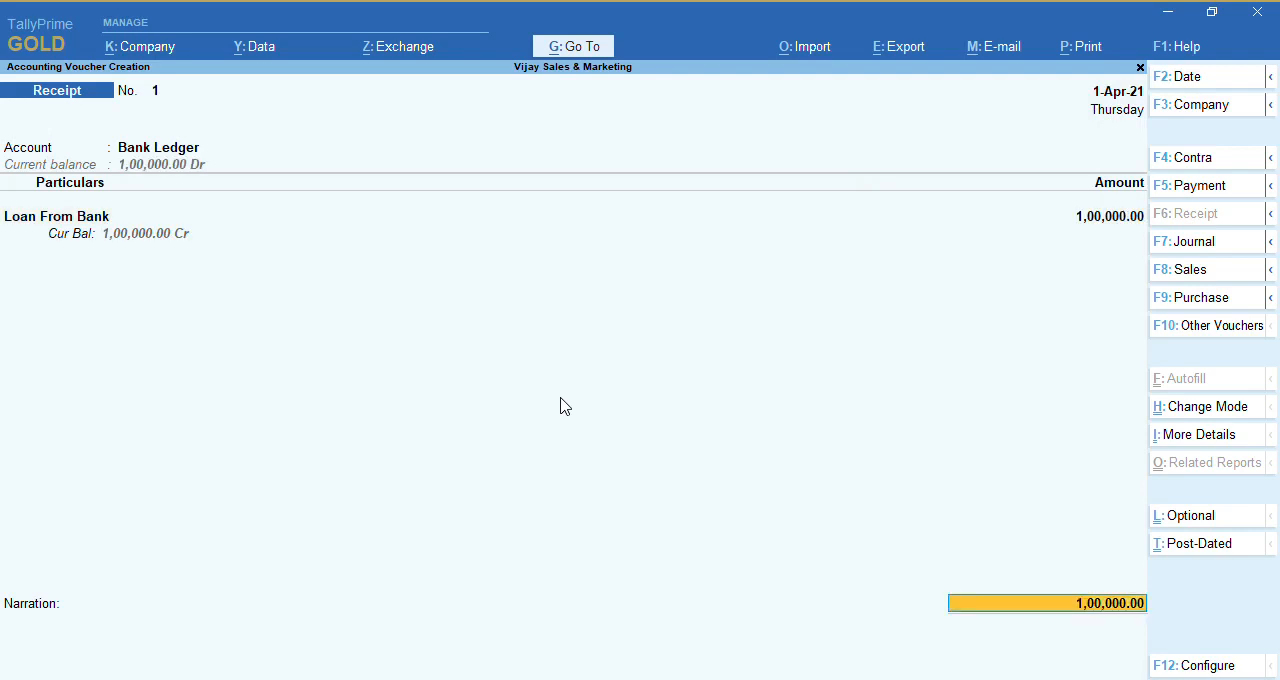
key("ctrl+a")
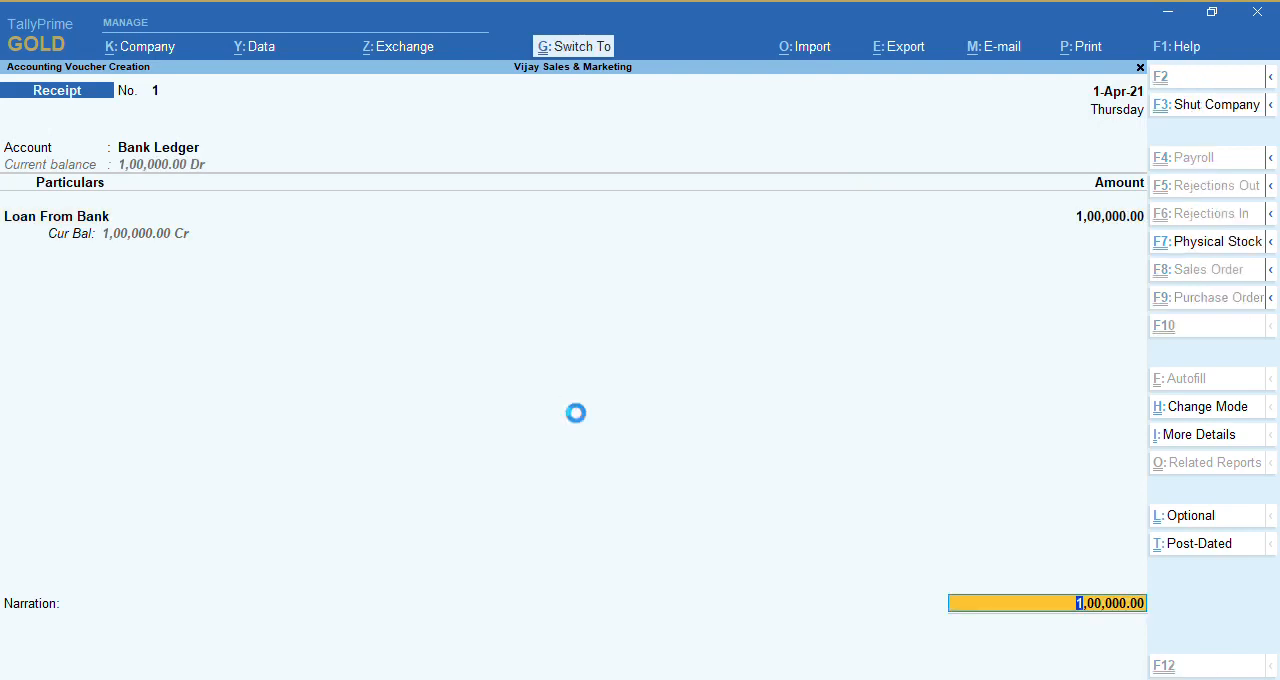
key("ctrl+a")
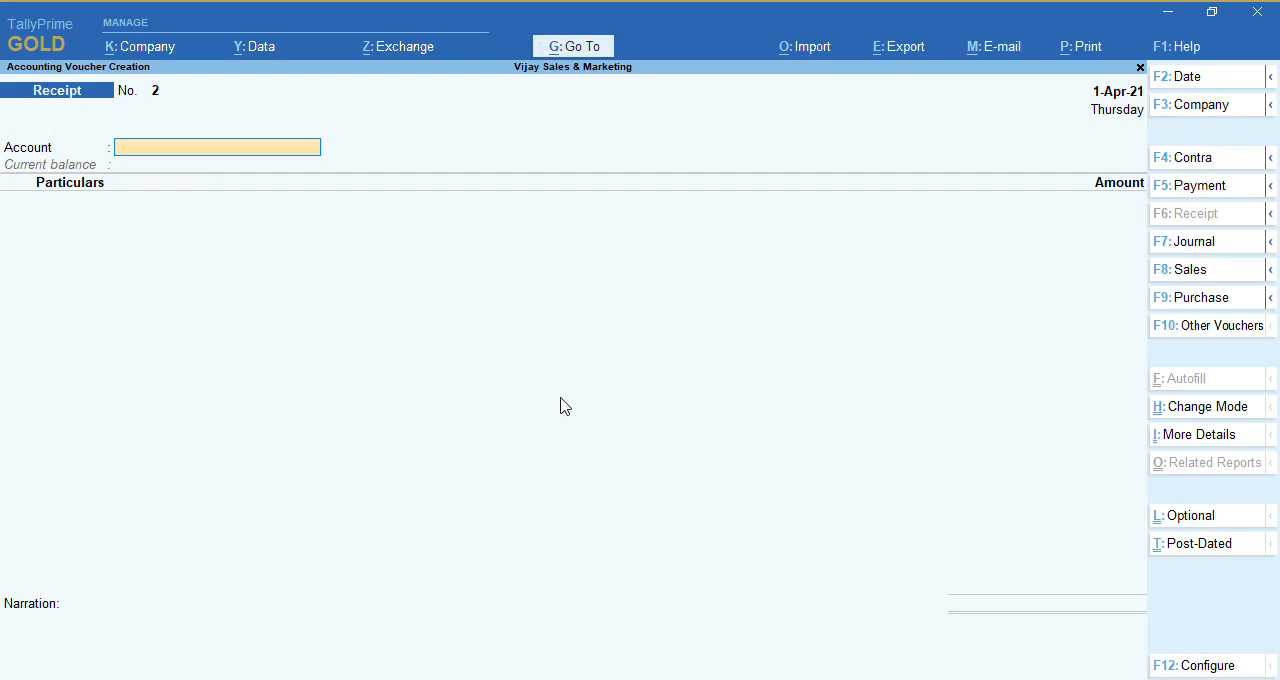
key("Escape")
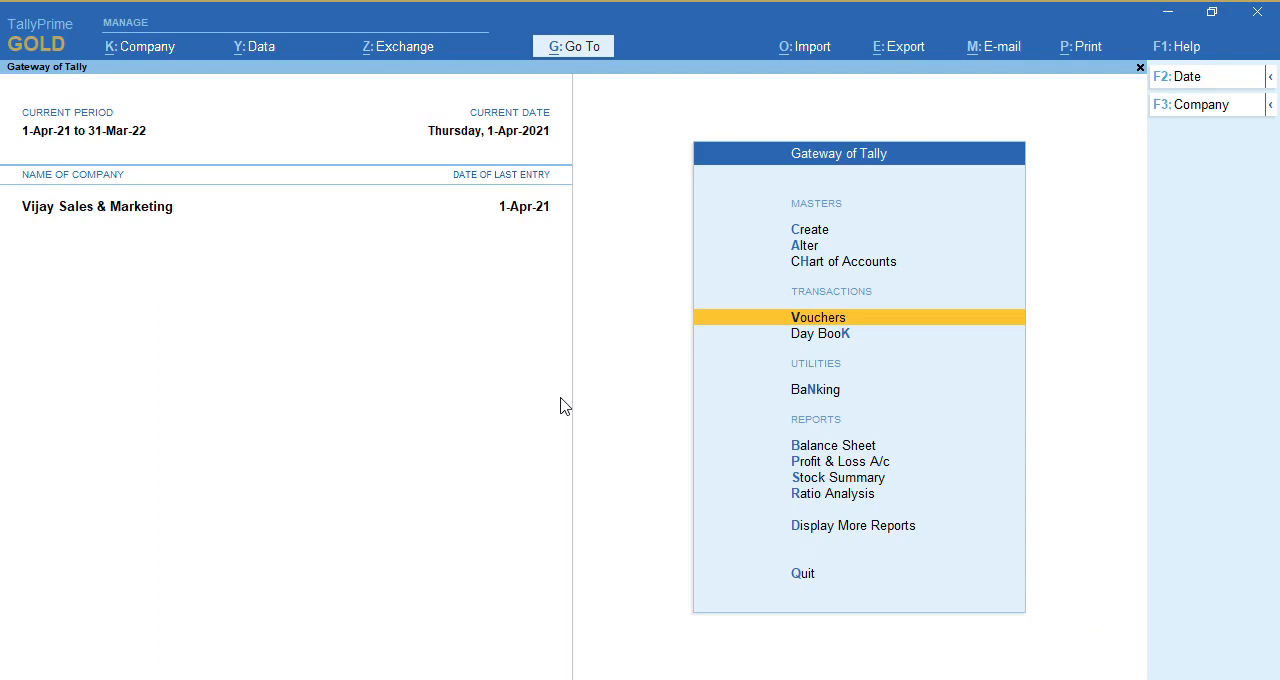
Open the Interest Receivable report from the interest calculations under Statements of Accounts
key("d")
key("Down")
key("Down")
key("Down")
key("Down")
key("Down")
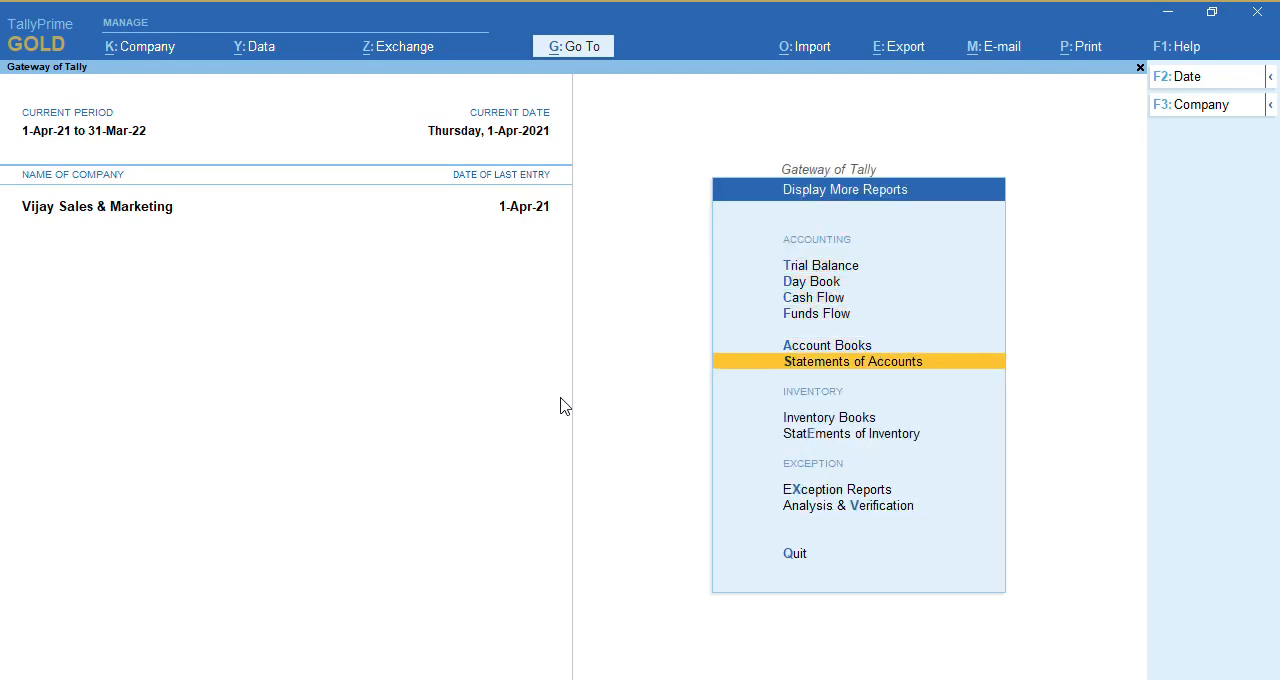
key("Return")
key("Down")
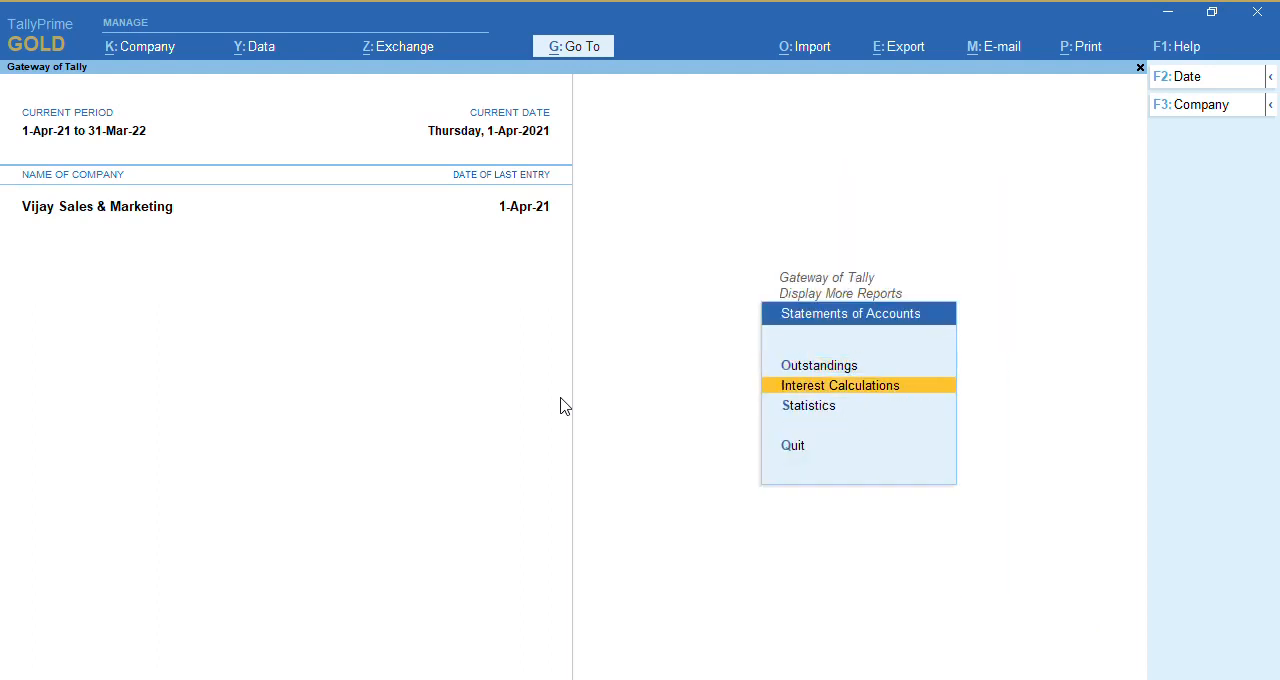
key("Return")
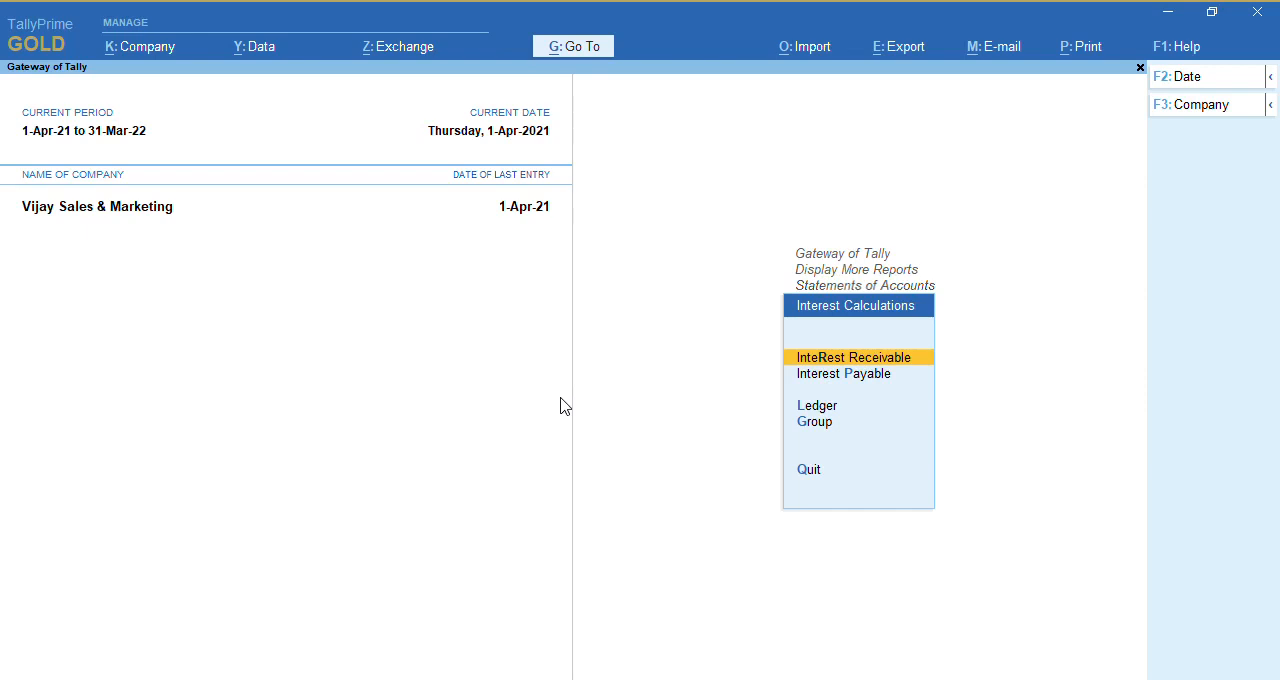
key("Return")
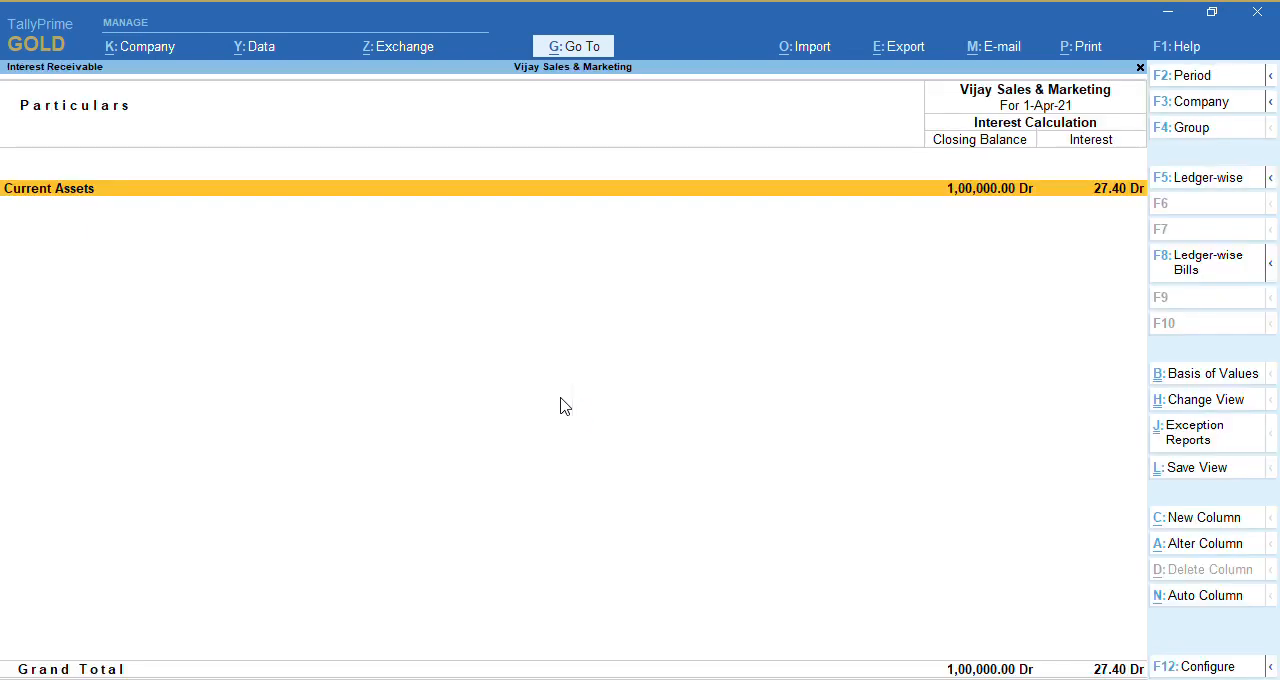
Leave Interest Receivable, view the Interest Payable report and return to the interest calculations
key("Escape")
key("Down")
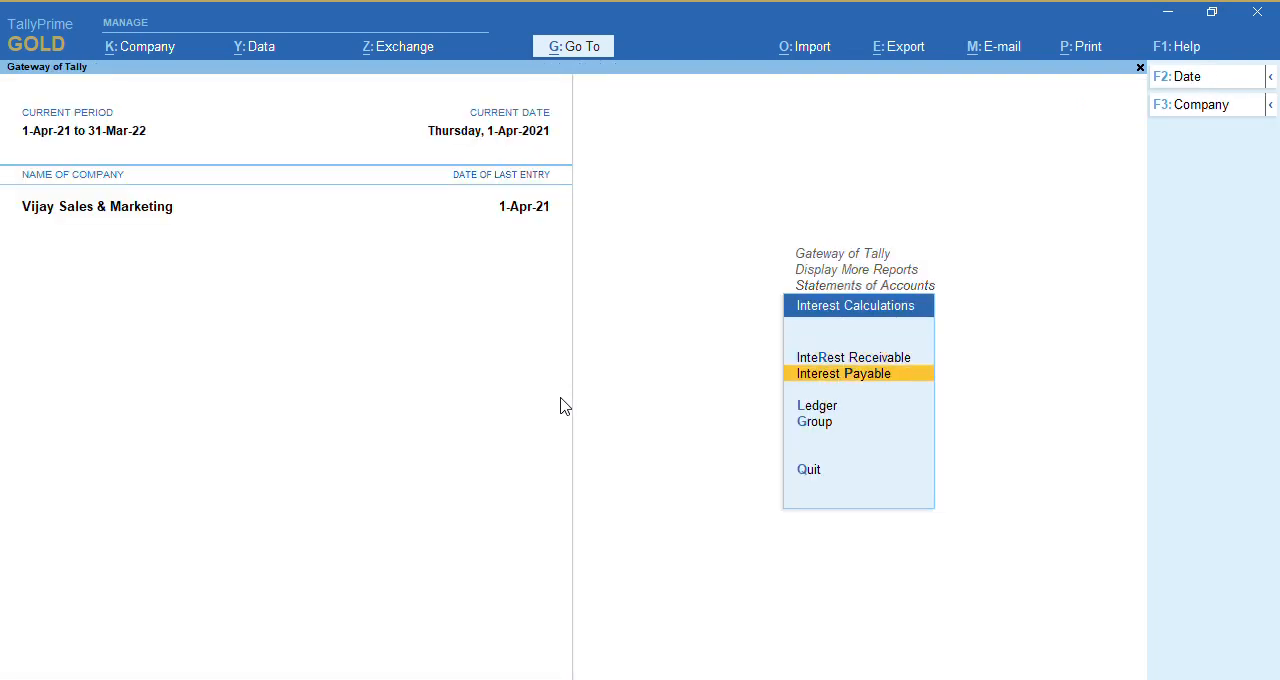
key("Return")
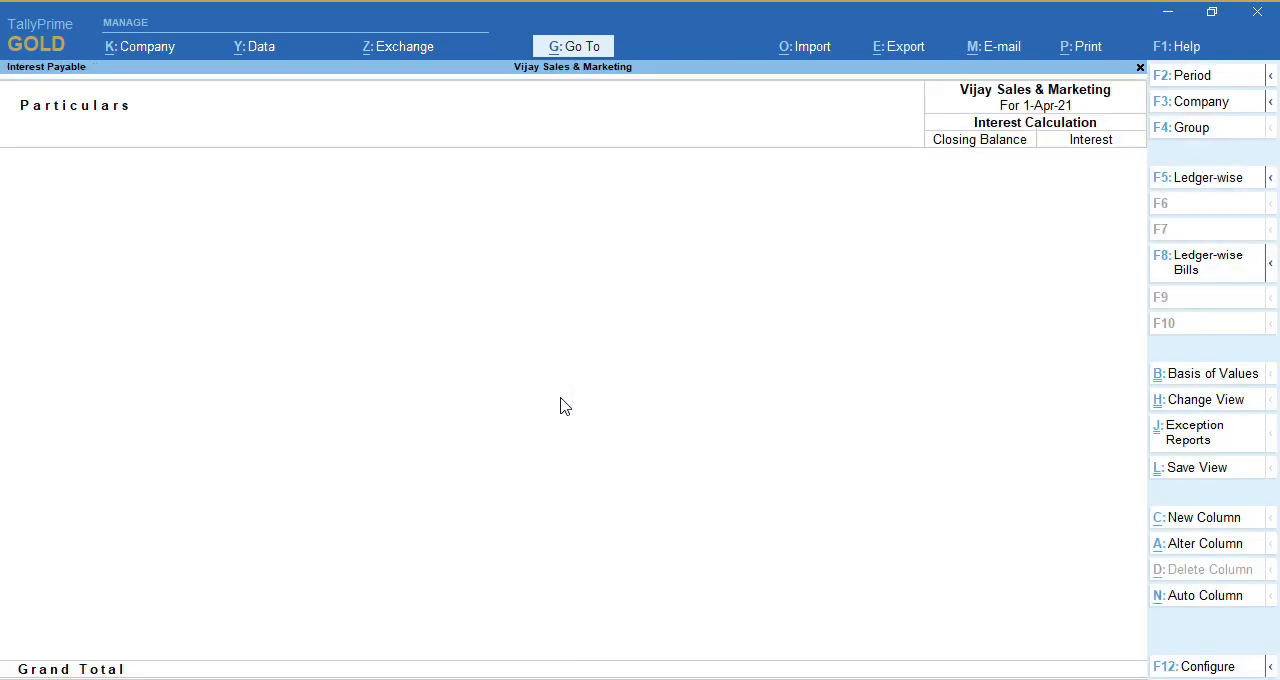
key("Escape")
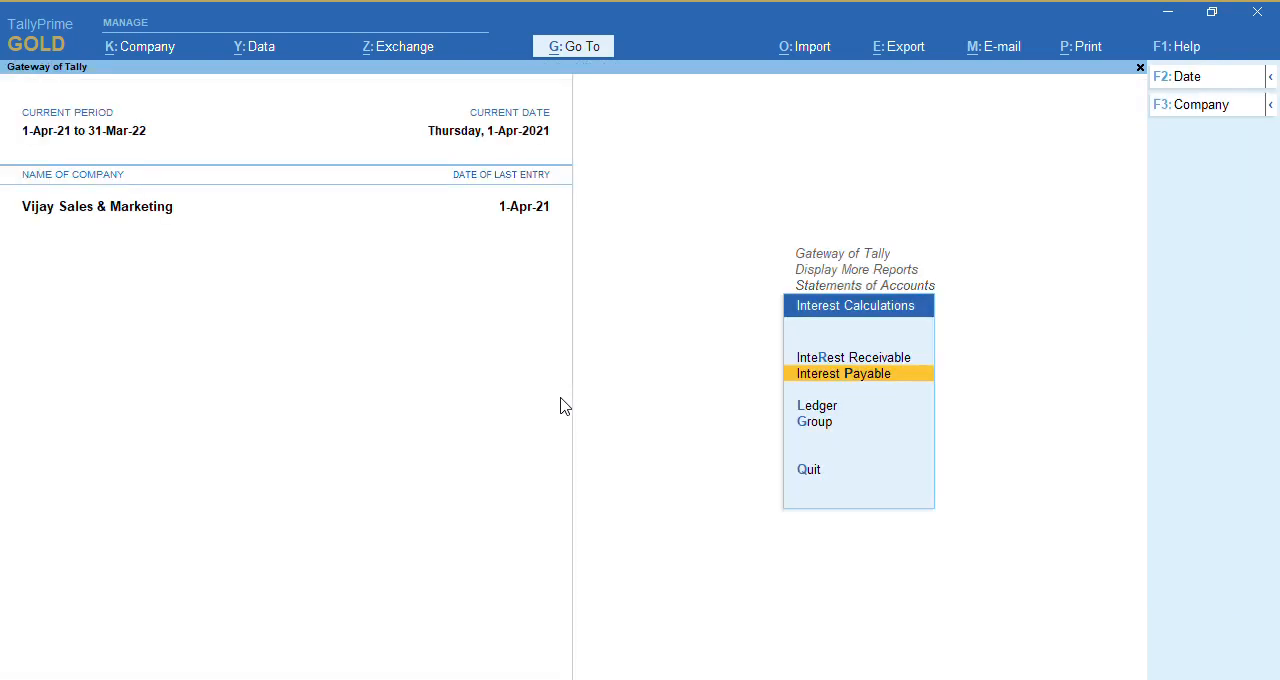
Drill down the Interest Receivable report to the Bank Ledger's interest calculation, and return to the Gateway of Tally
key("Up")
key("Return")
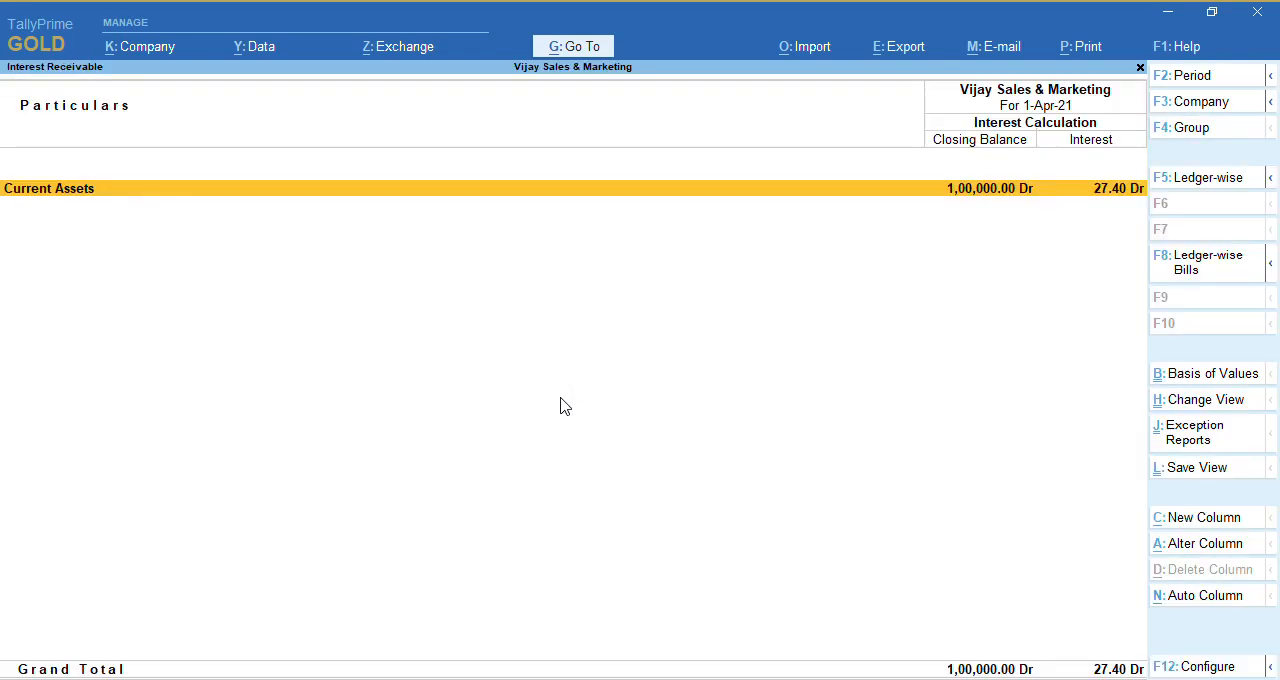
key("Return")
key("Return")
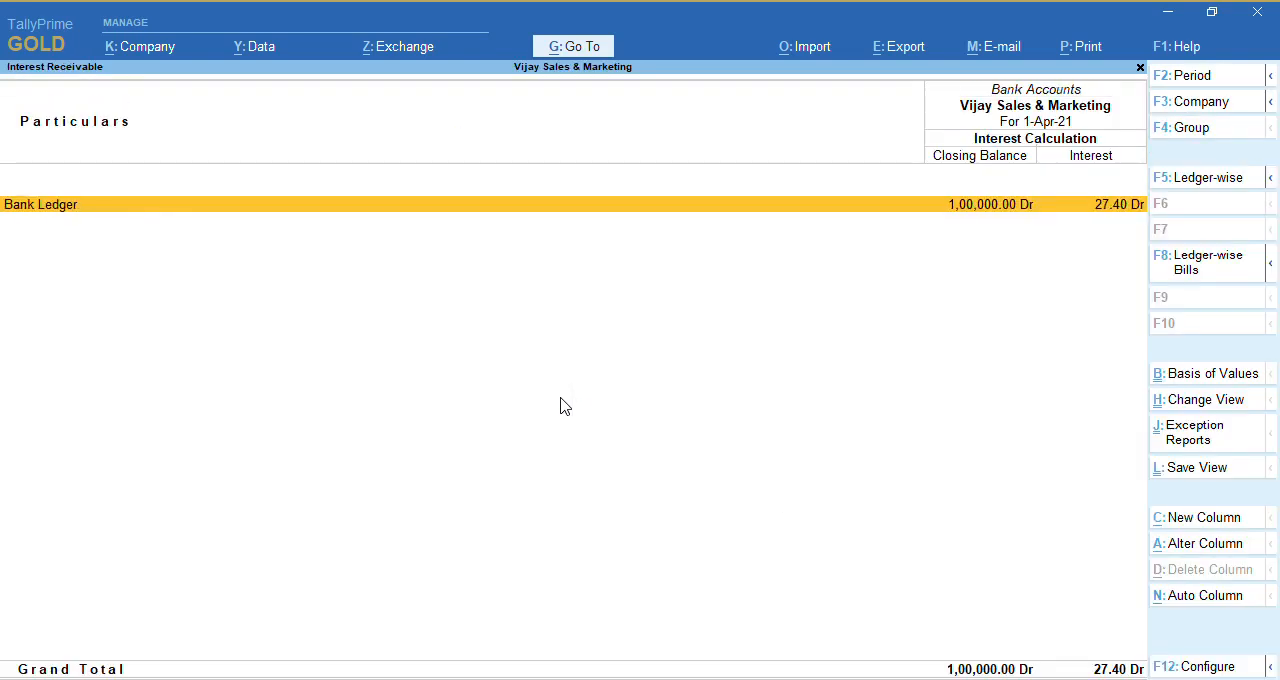
key("Return")
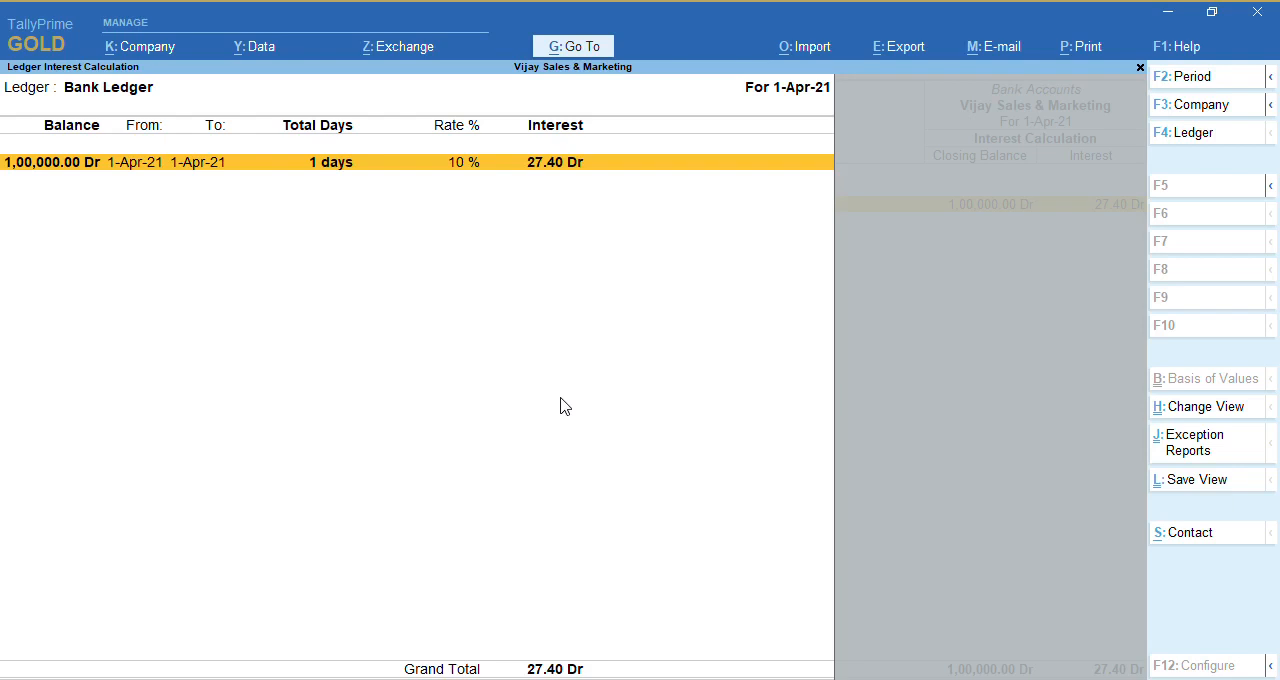
key("Escape")
key("Escape")
key("Escape")
key("Escape")
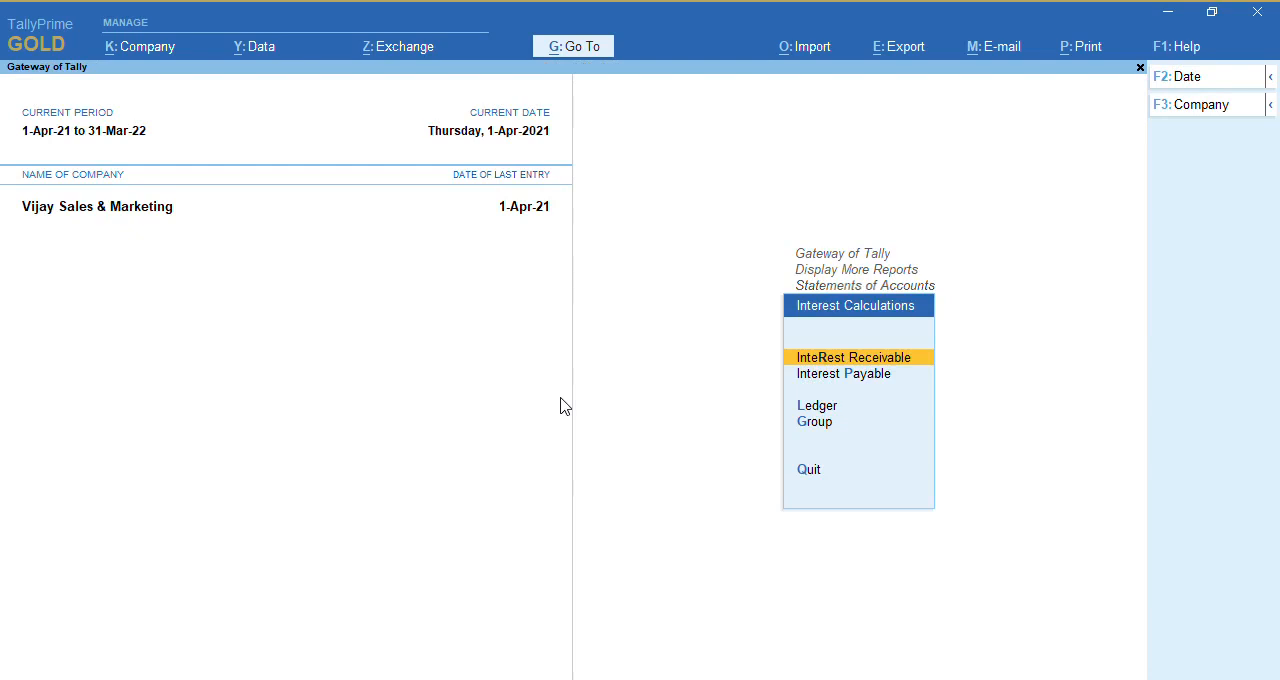
key("Escape")
key("Escape")
key("Escape")
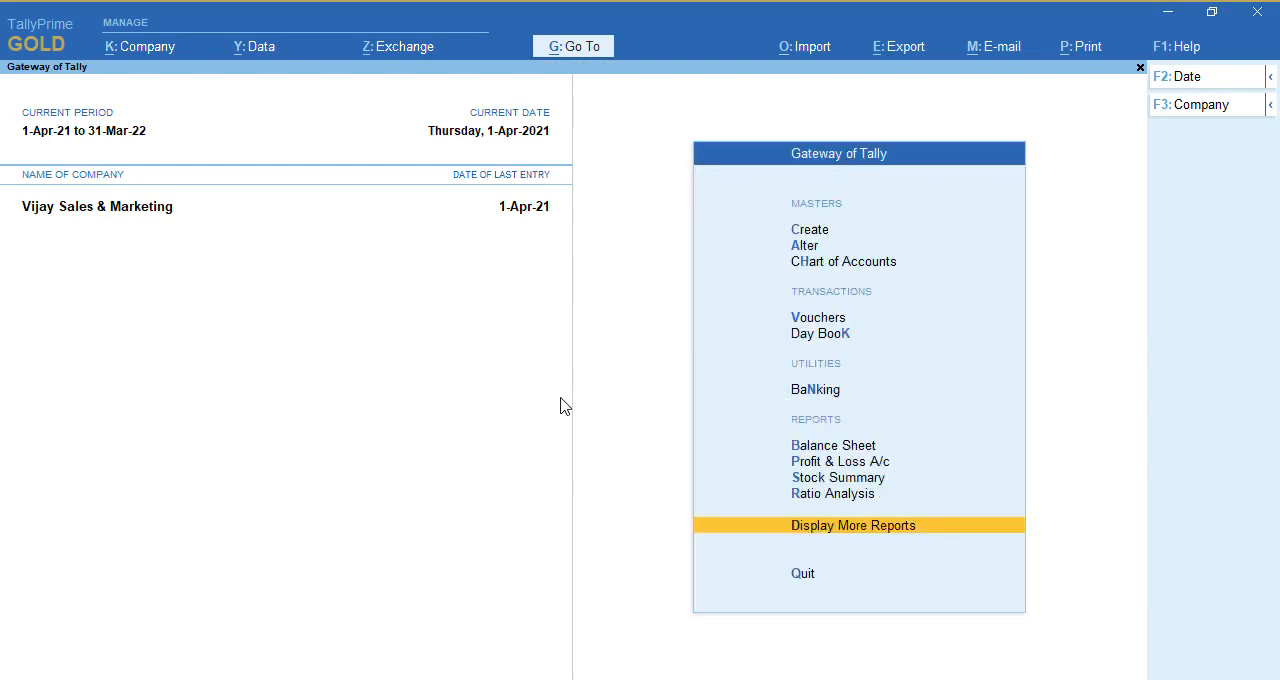
key("Escape")
key("Escape")
Start a journal voucher, check which voucher modes it offers, and leave voucher entry without saving
key("v")
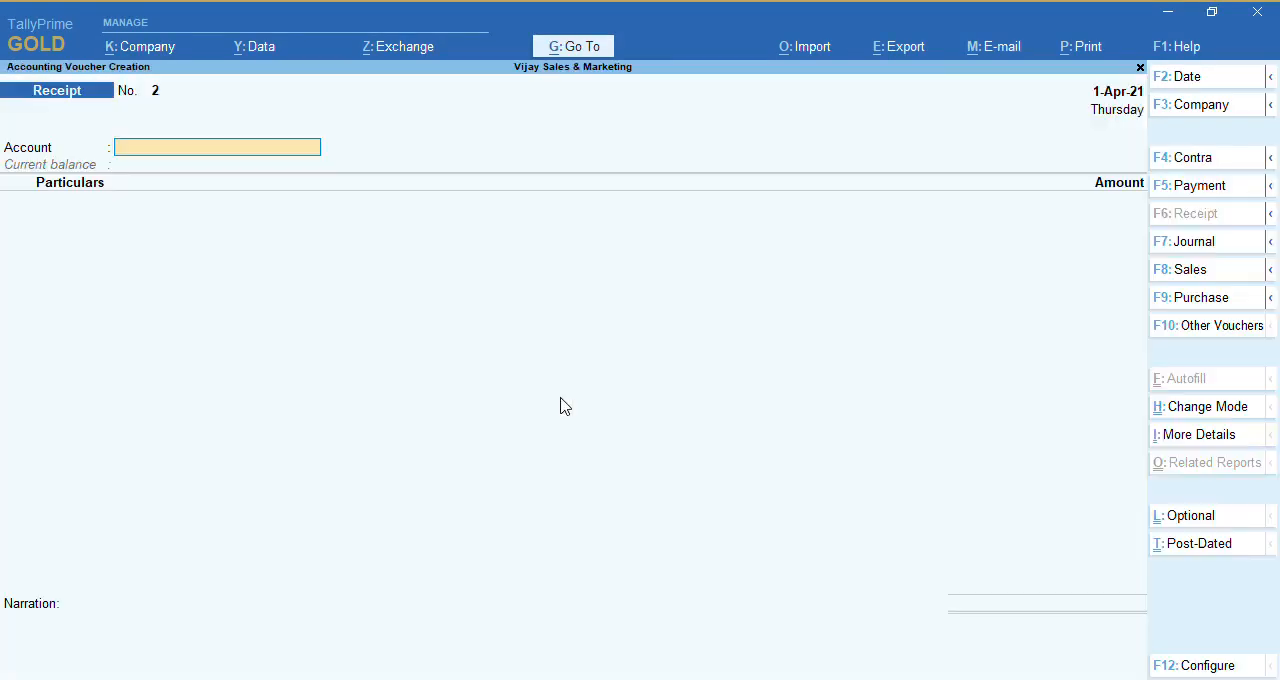
key("F7")
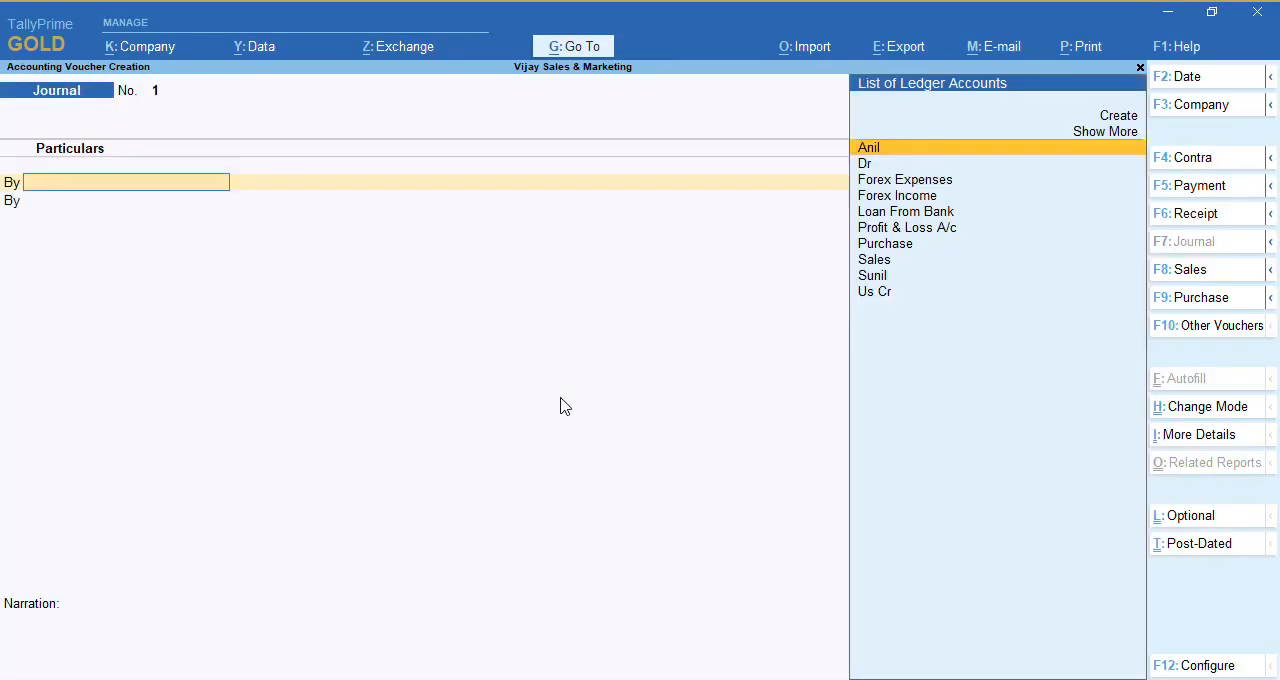
key("ctrl")
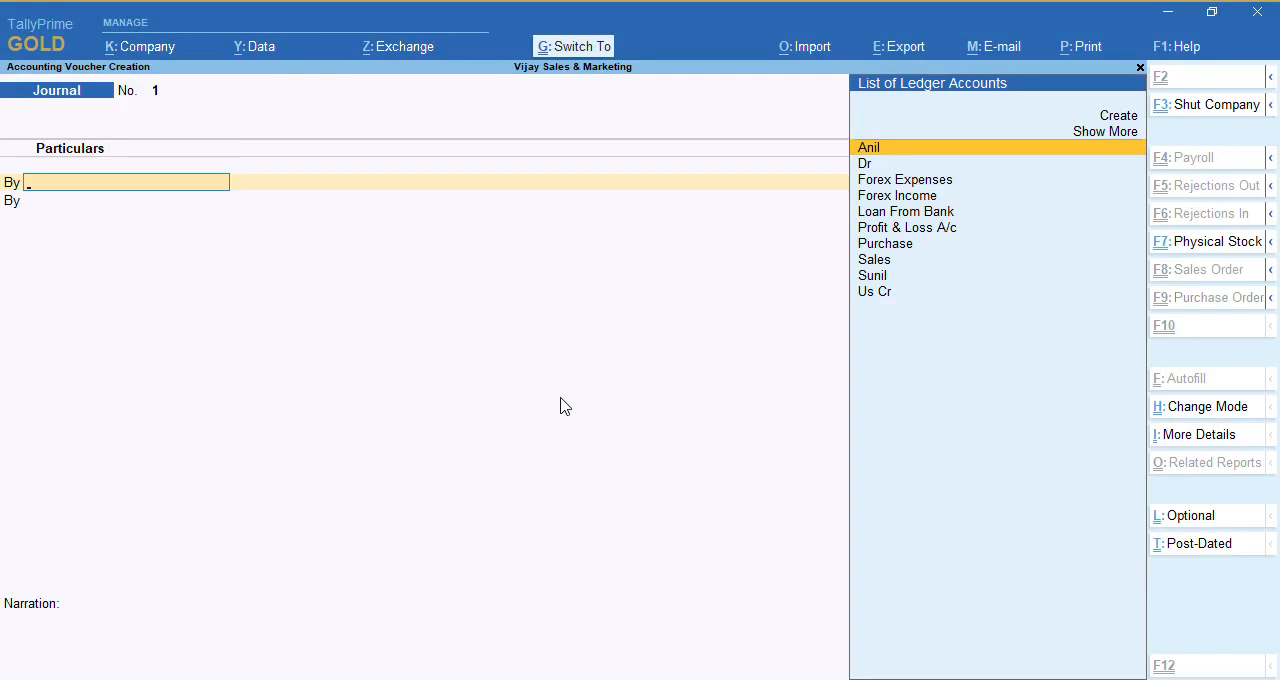
key("ctrl+h")
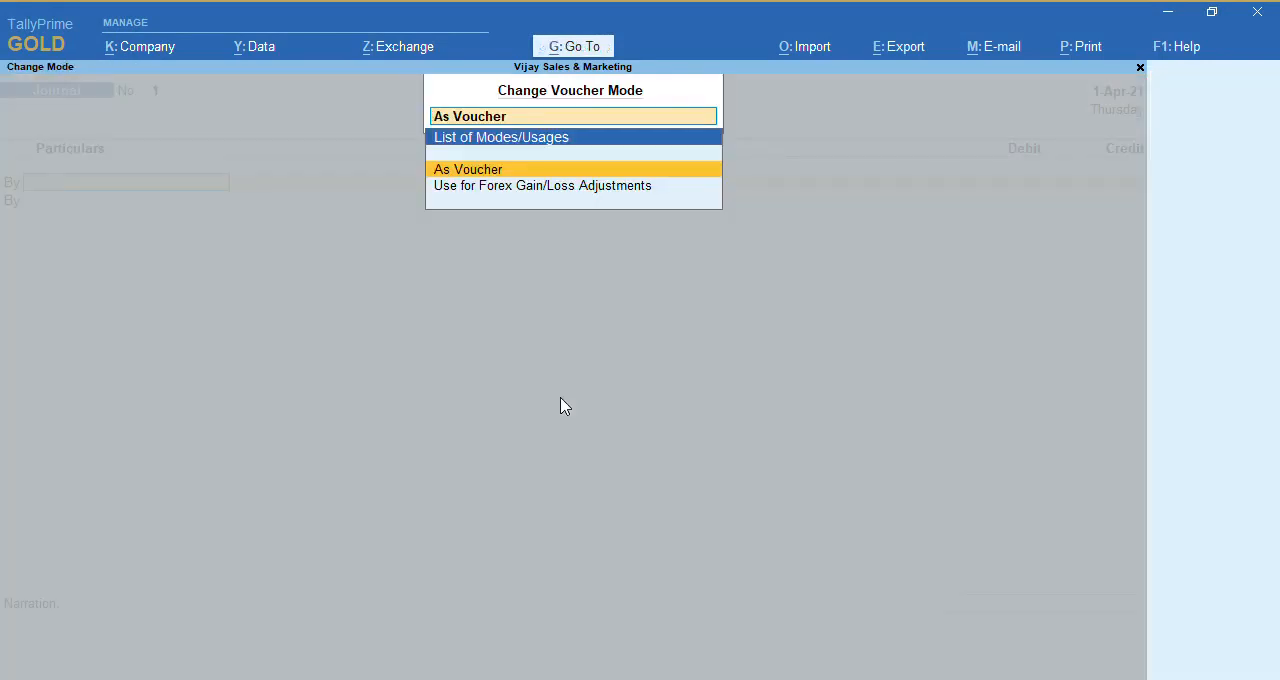
key("Return")
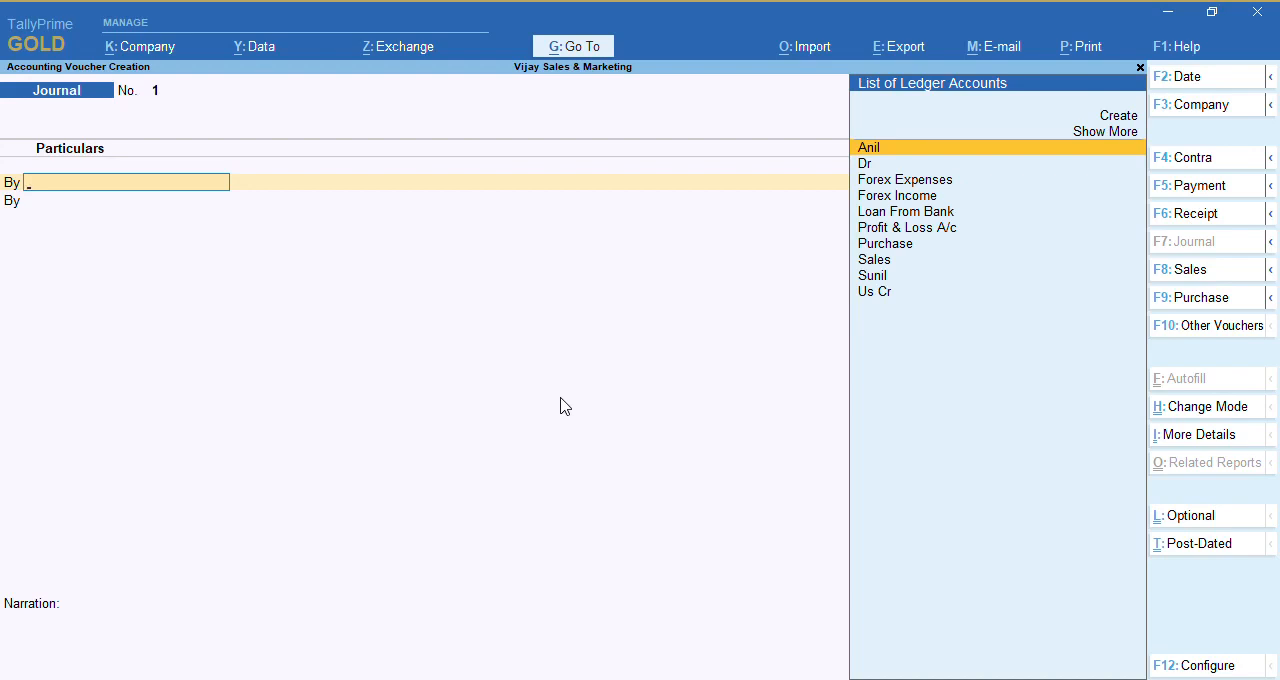
key("Escape")
key("y")
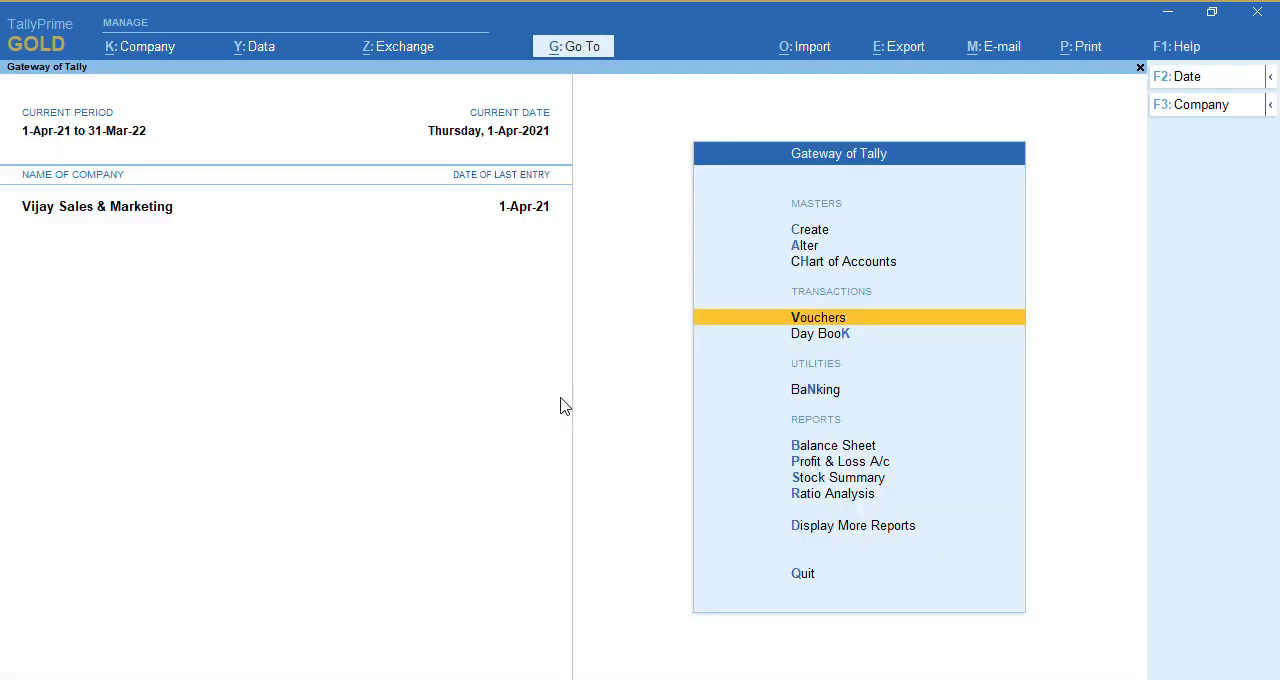
Start a debit note voucher and bring up its available voucher modes
key("Return")
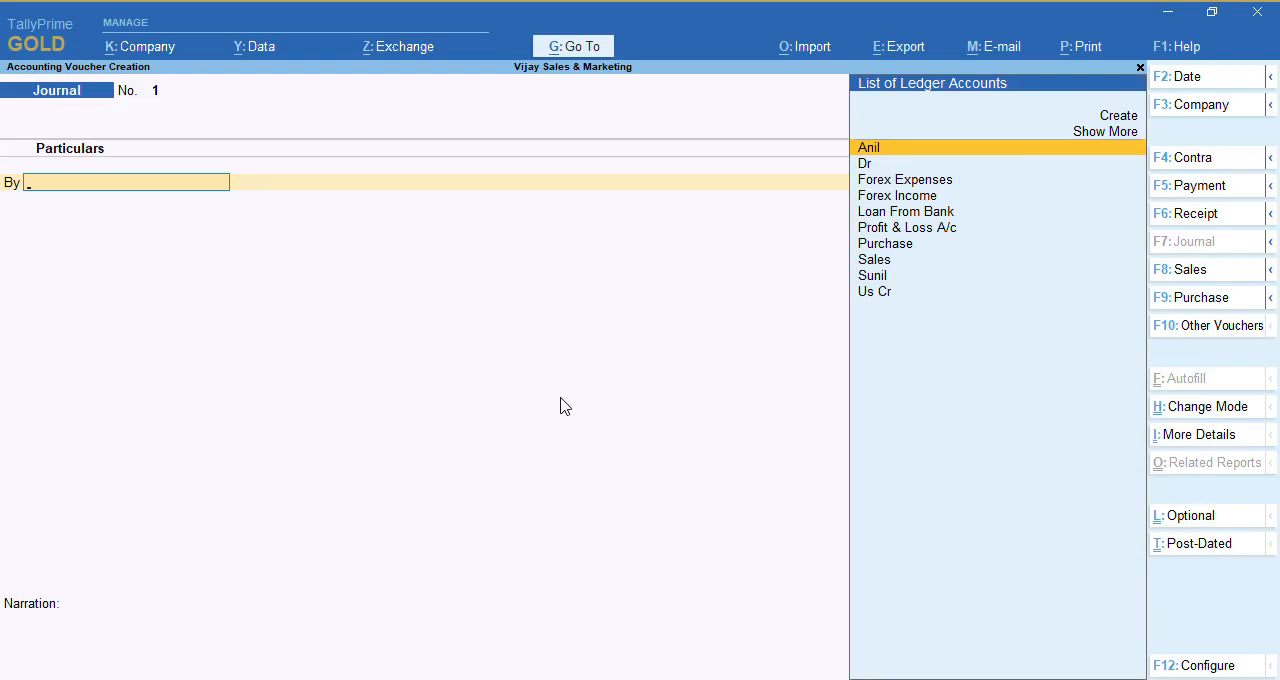
key("F10")
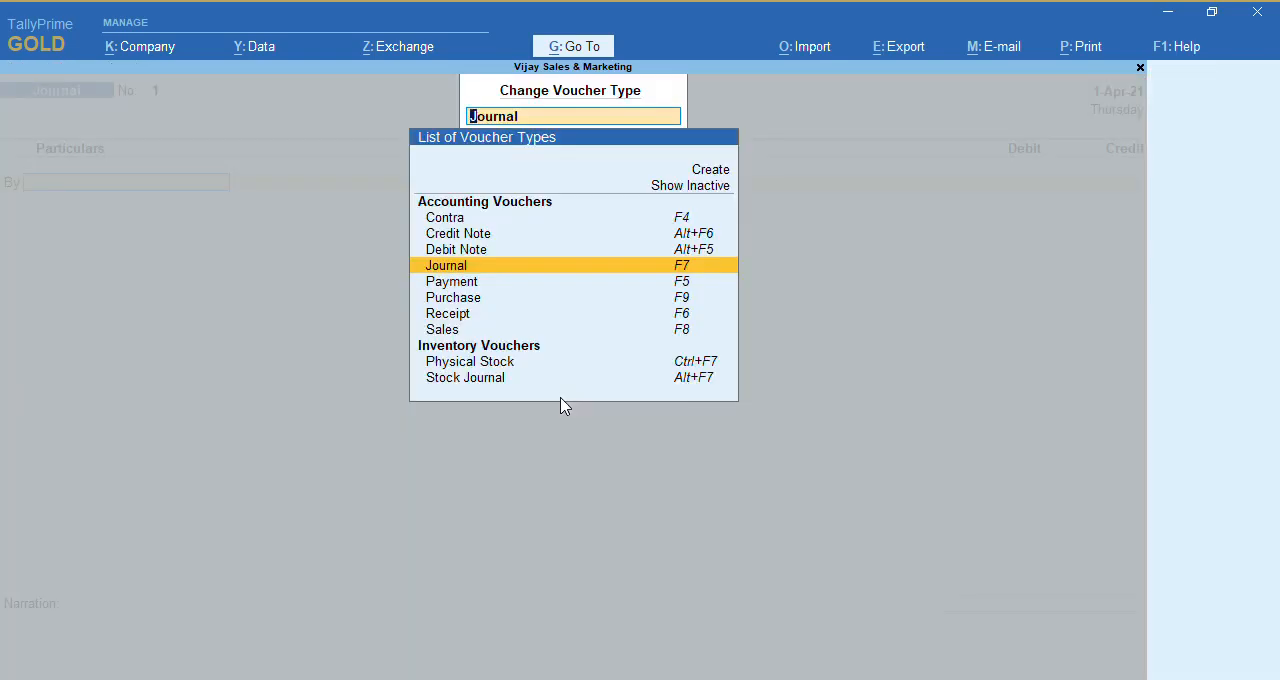
key("Up")
key("Return")
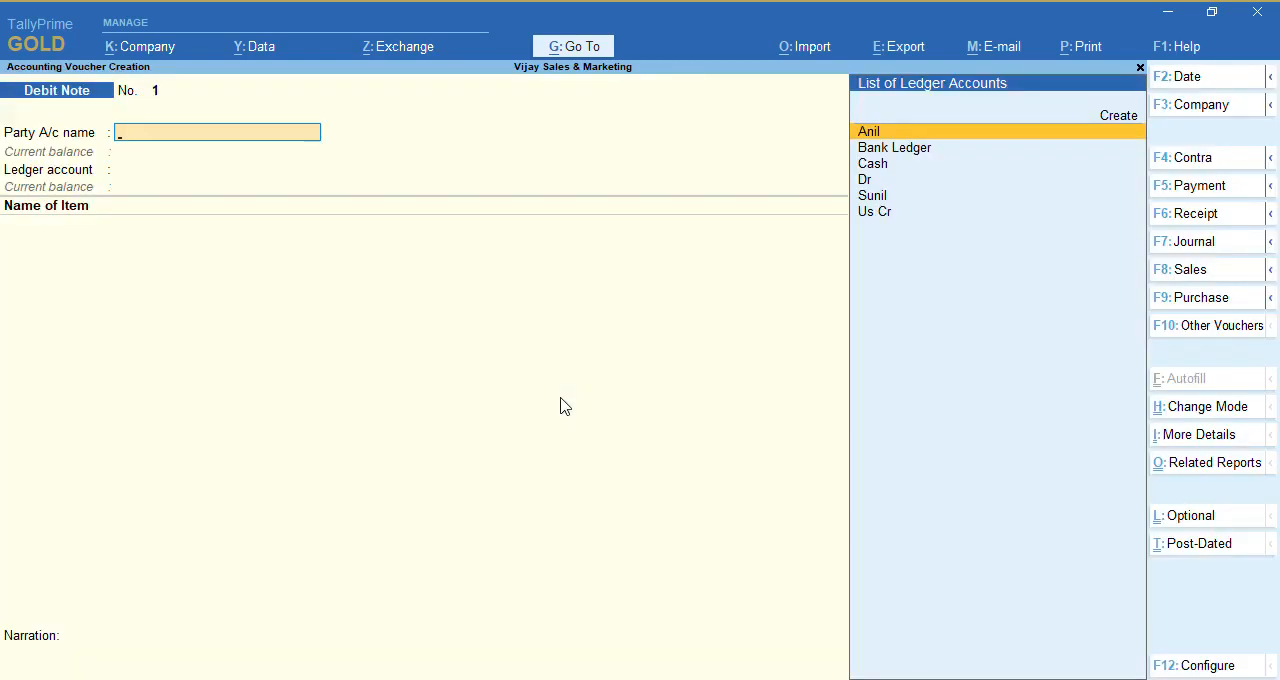
key("ctrl")
key("ctrl+h")
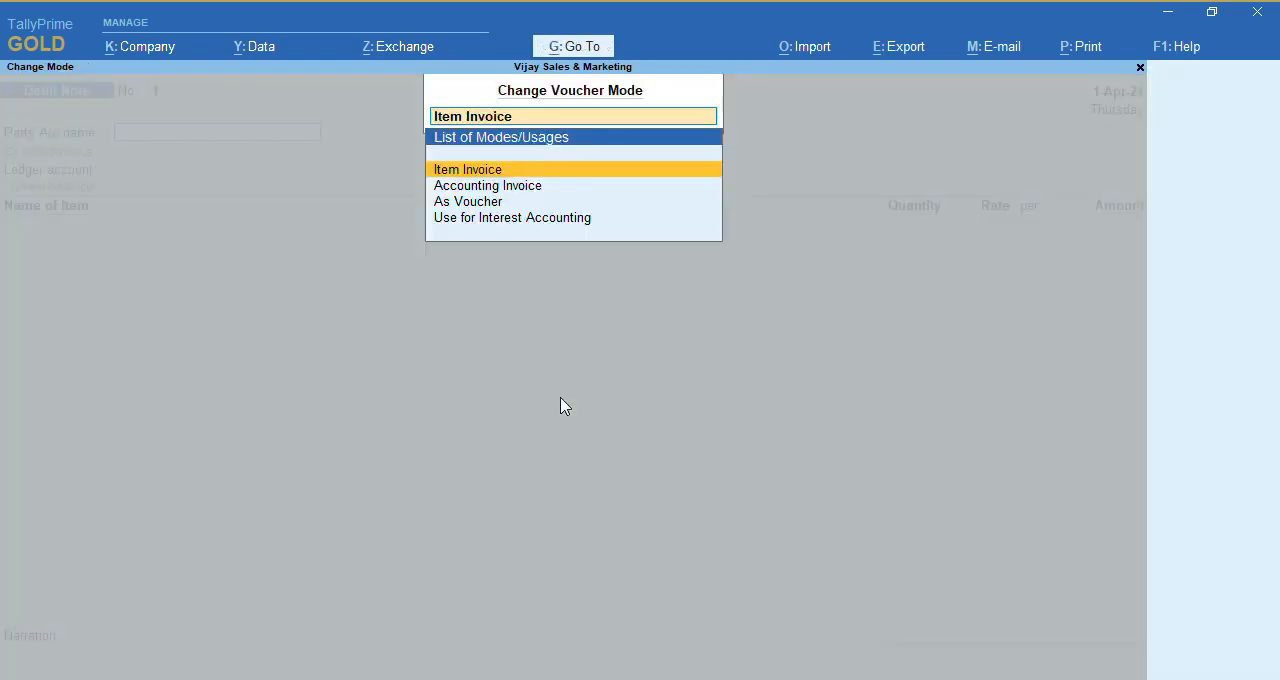
Set the debit note mode to Use for Interest Accounting with amounts treated as compound interest, and leave the voucher without saving
key("Down")
key("Down")
key("Down")
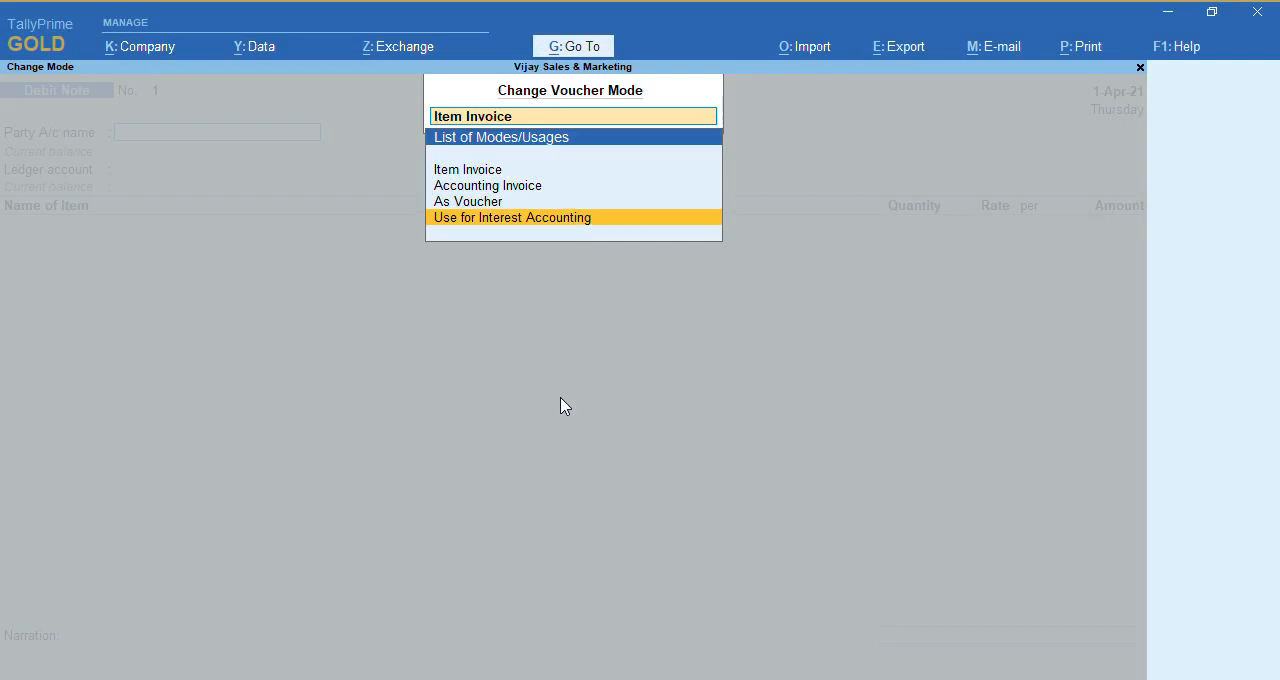
key("Return")
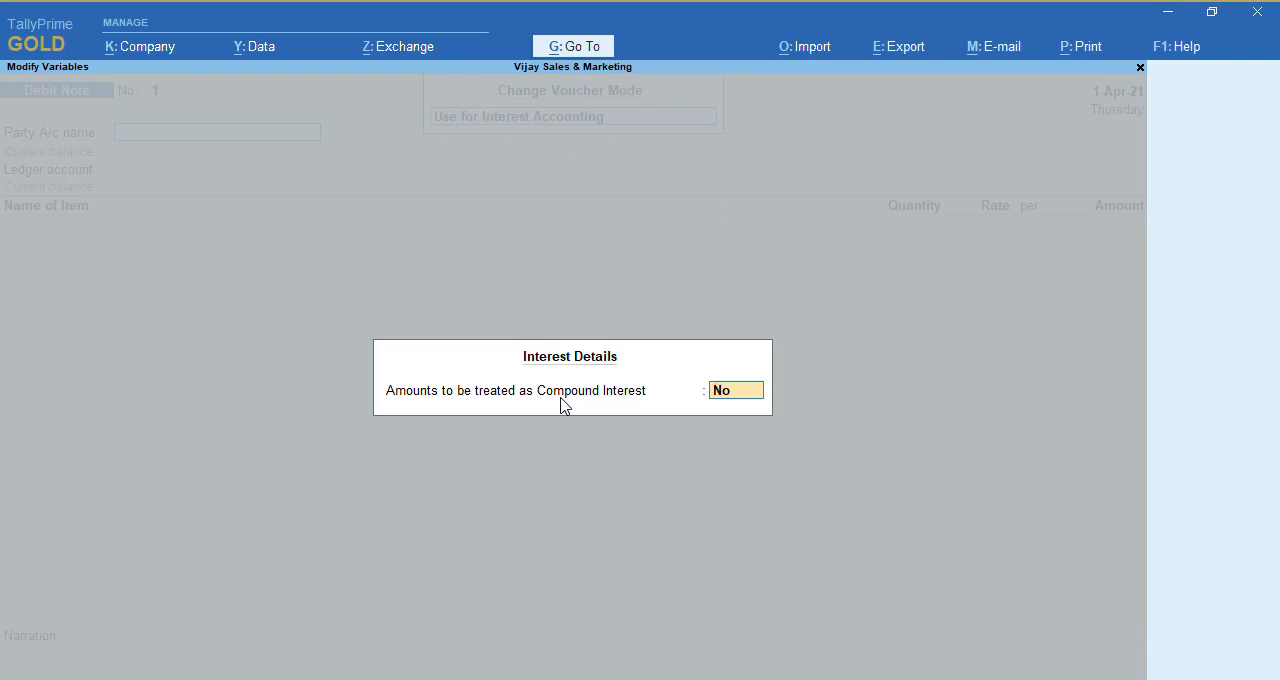
type("y")
key("Return")
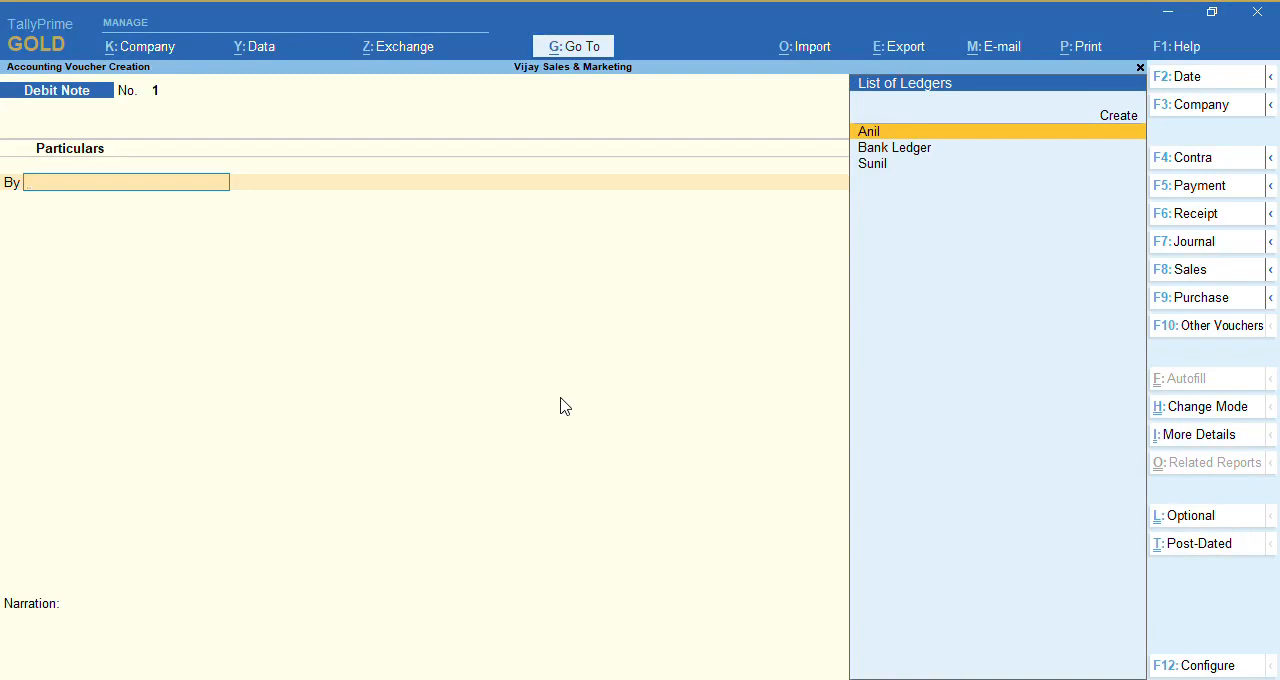
key("Escape")
key("y")
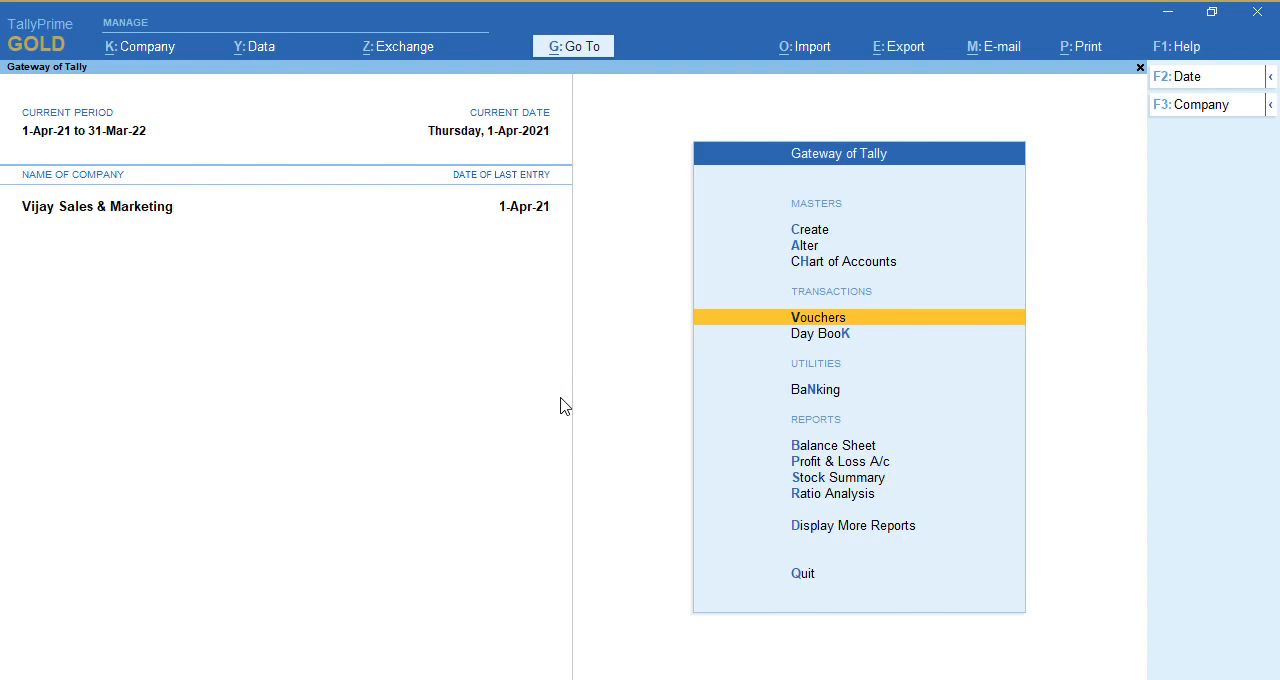
Open the Bank Ledger master for alteration
key("Up")
key("Up")
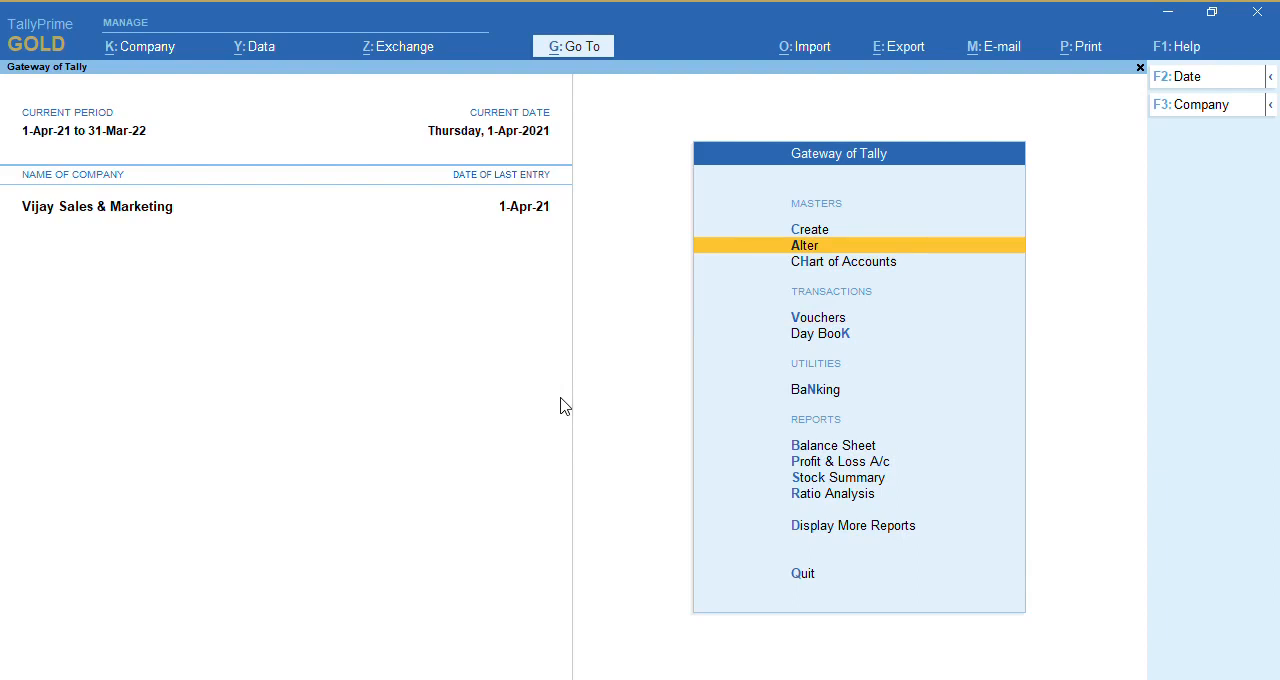
key("Return")
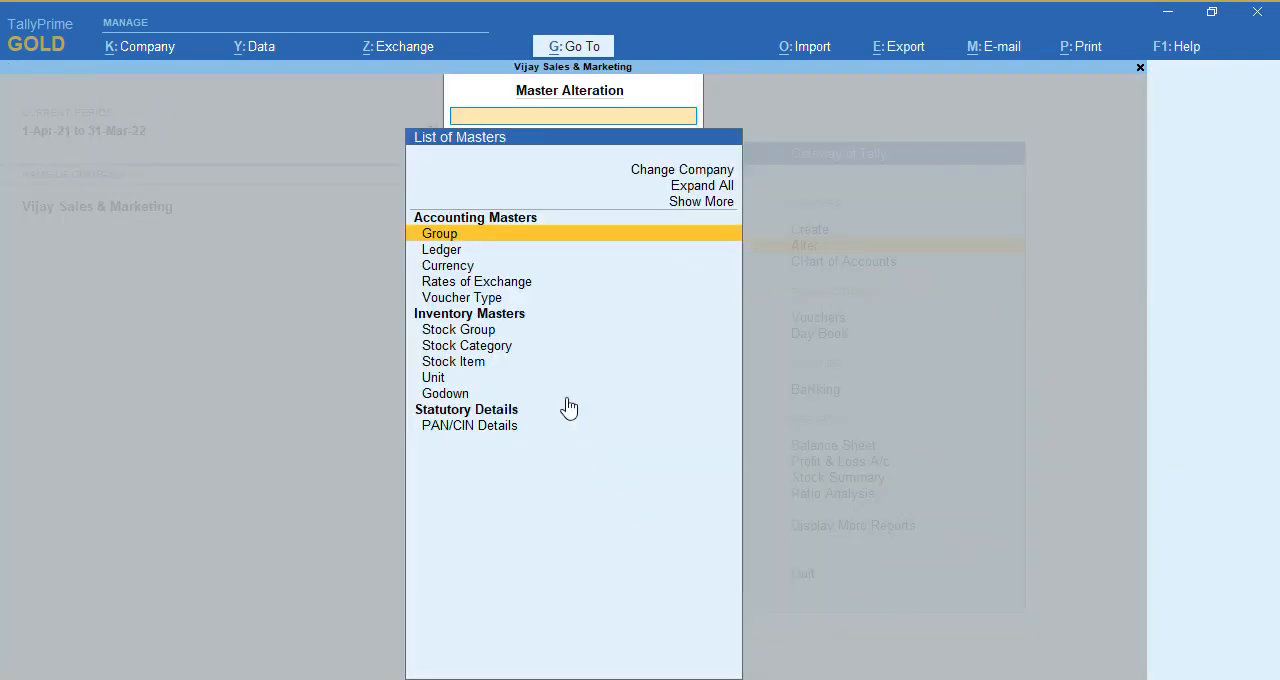
key("Down")
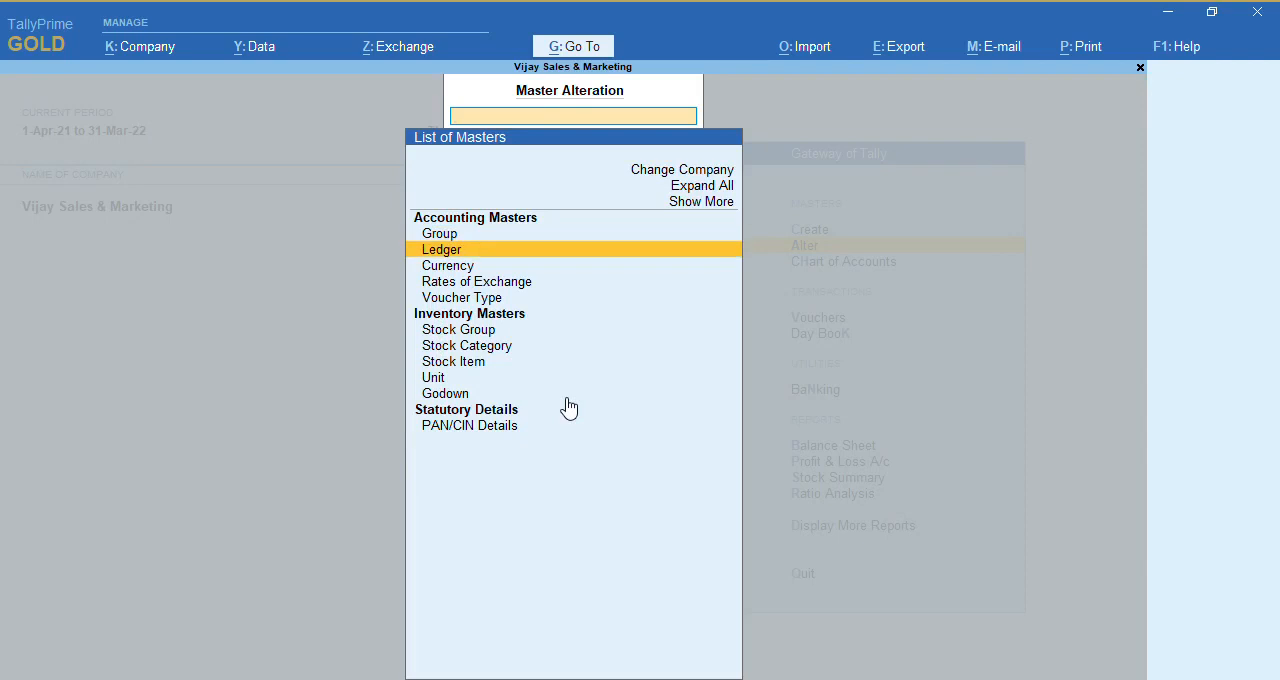
key("Return")
key("Down")
key("Down")
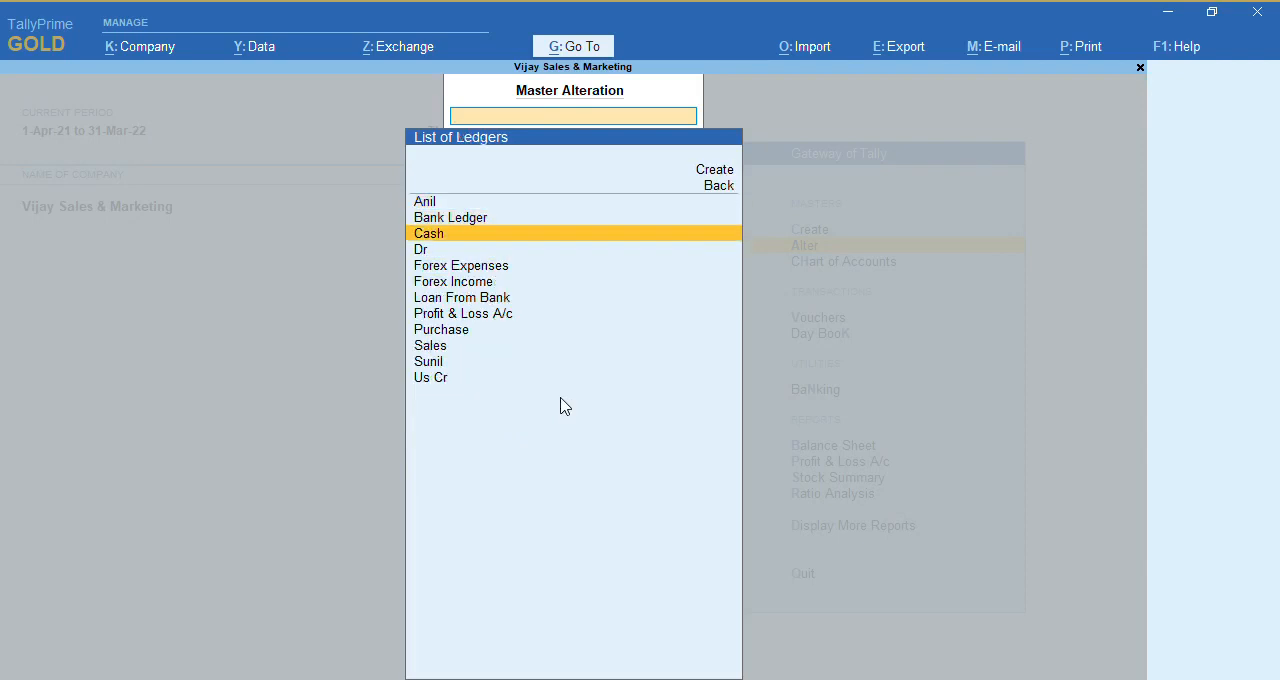
key("Up")
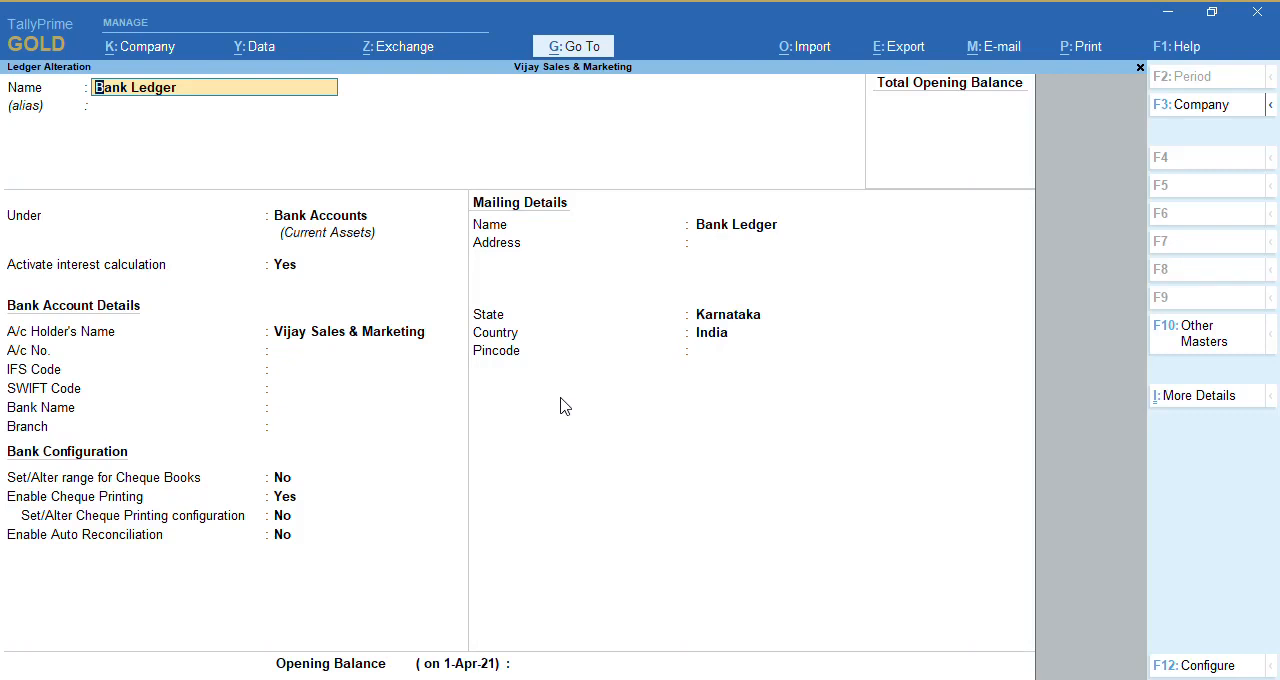
Open the Bank Ledger's interest parameters and enable the use of advance interest parameters
key("Return")
key("Return")
key("Return")
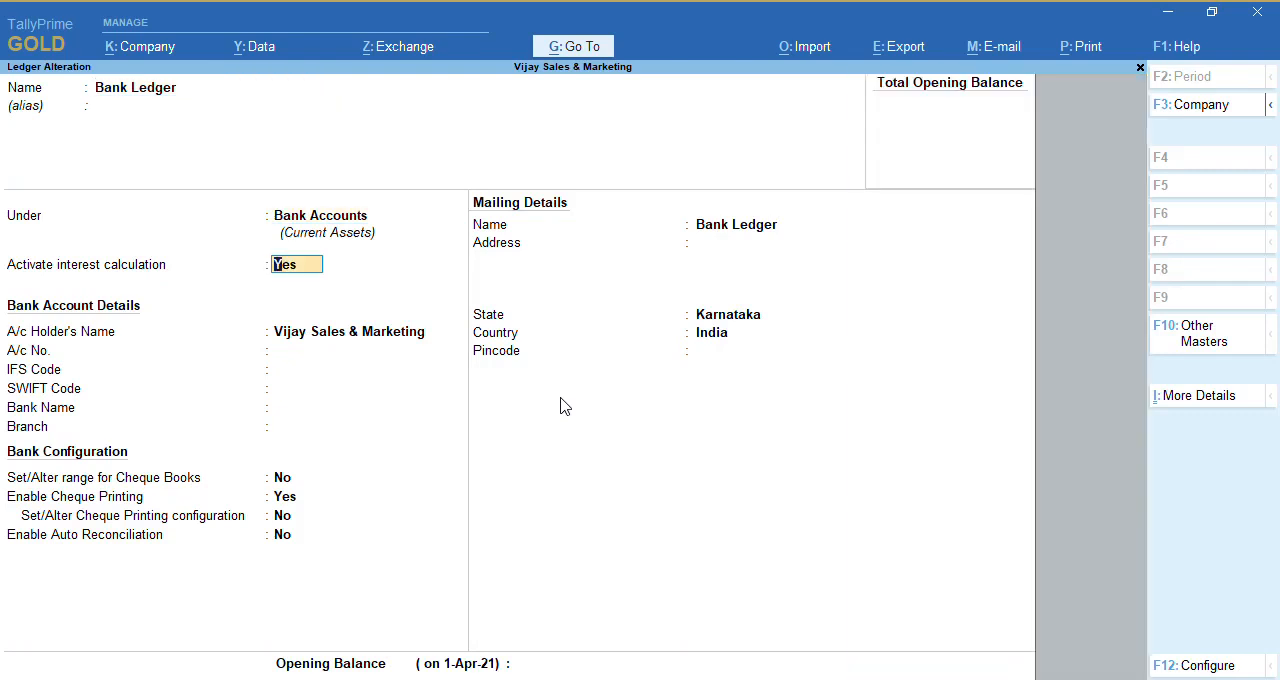
key("Return")
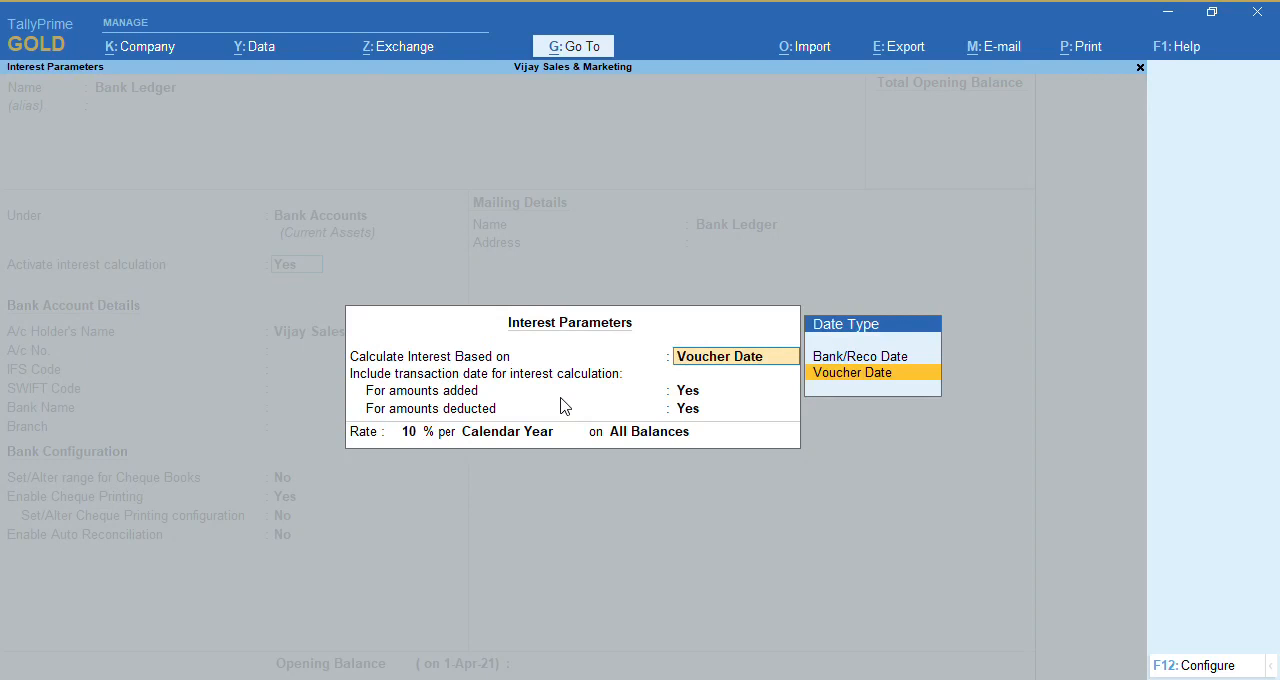
key("Return")
key("Return")
key("Return")
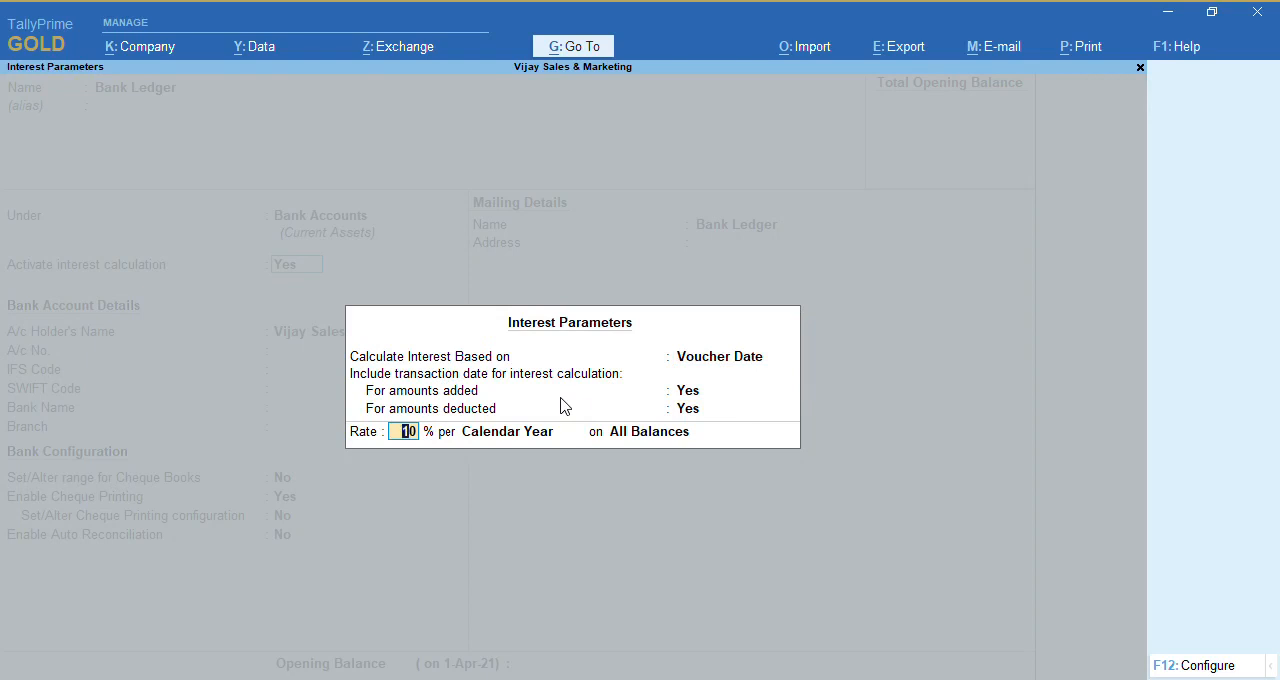
key("F12")
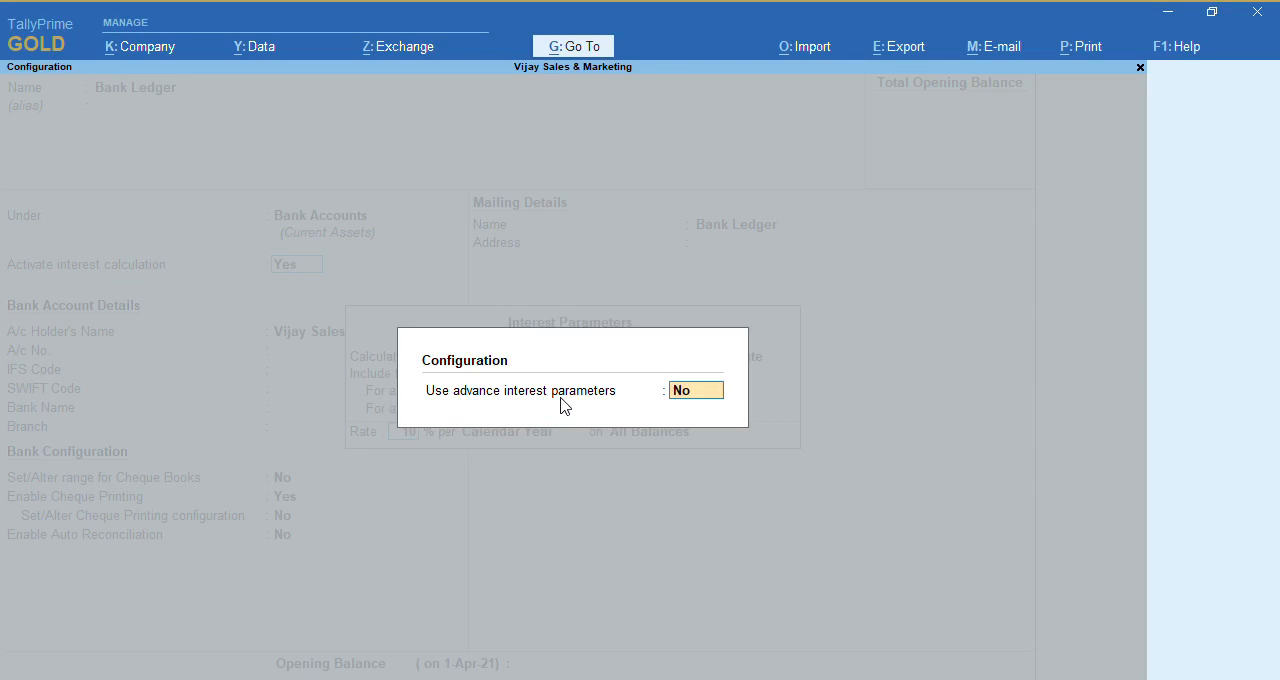
type("y")
key("Return")
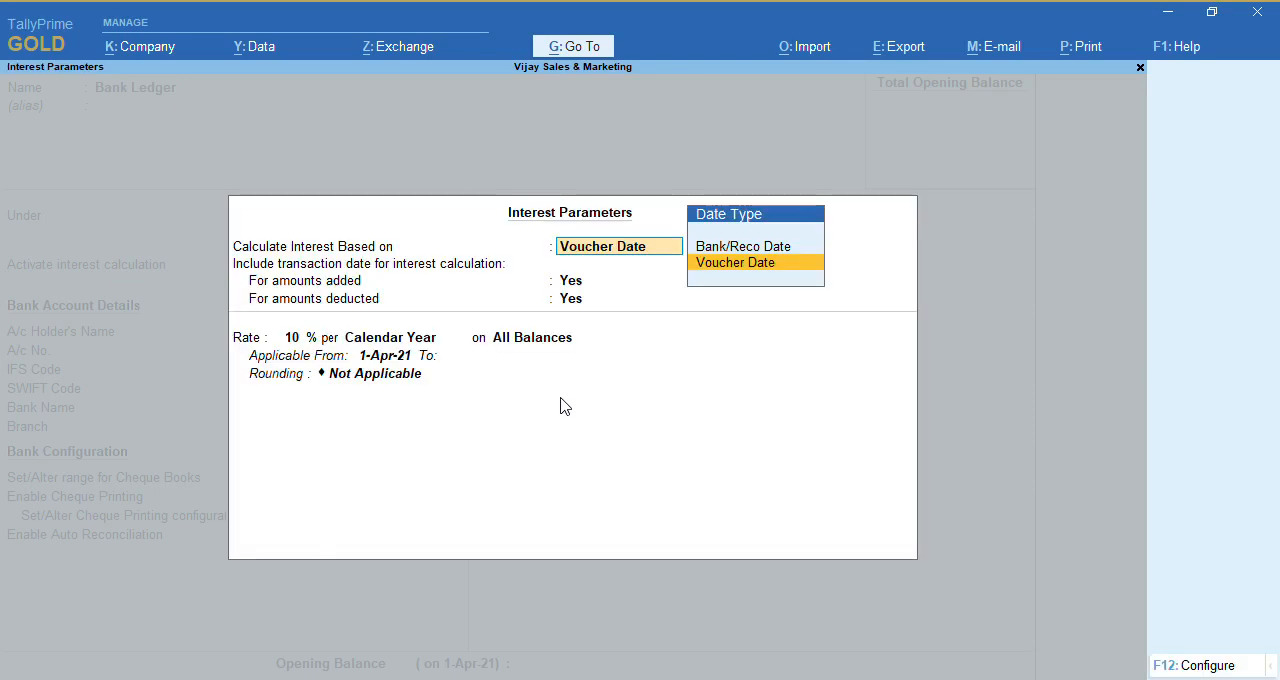
Keep the first interest rate at 10% per Calendar Year on All Balances from 1-Apr-21, with rounding Not Applicable
key("Return")
key("Return")
key("Return")
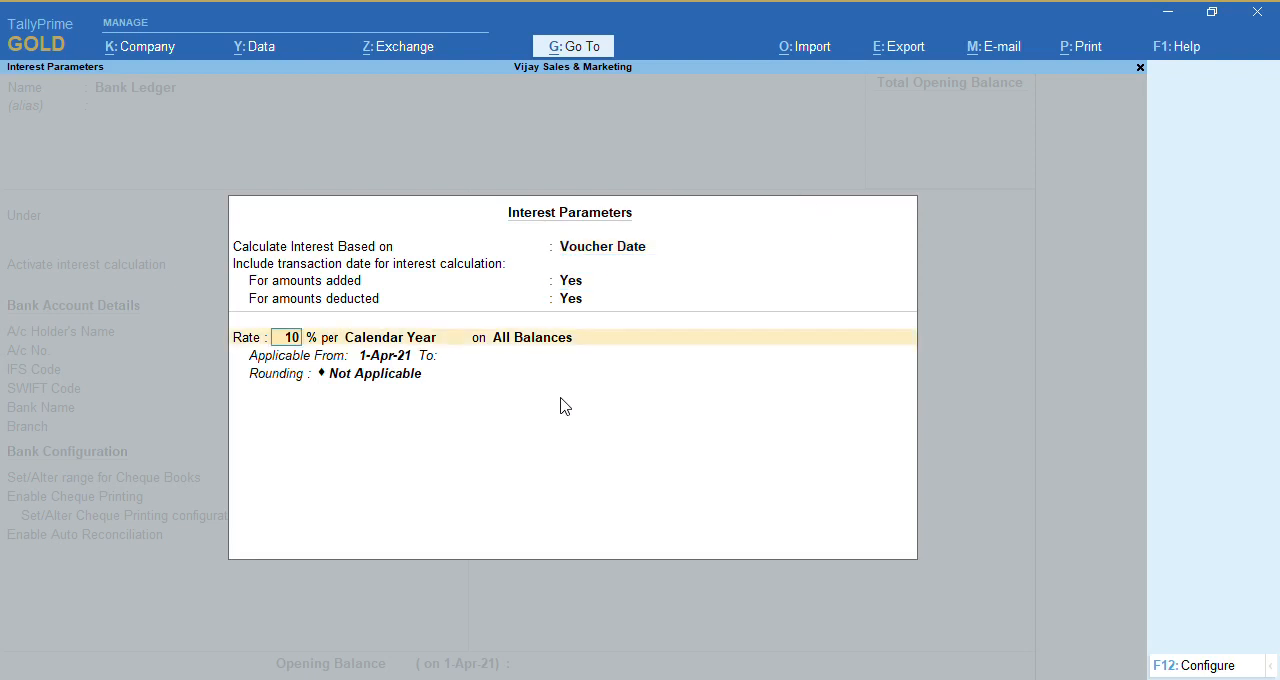
key("Return")
key("Return")
key("Return")
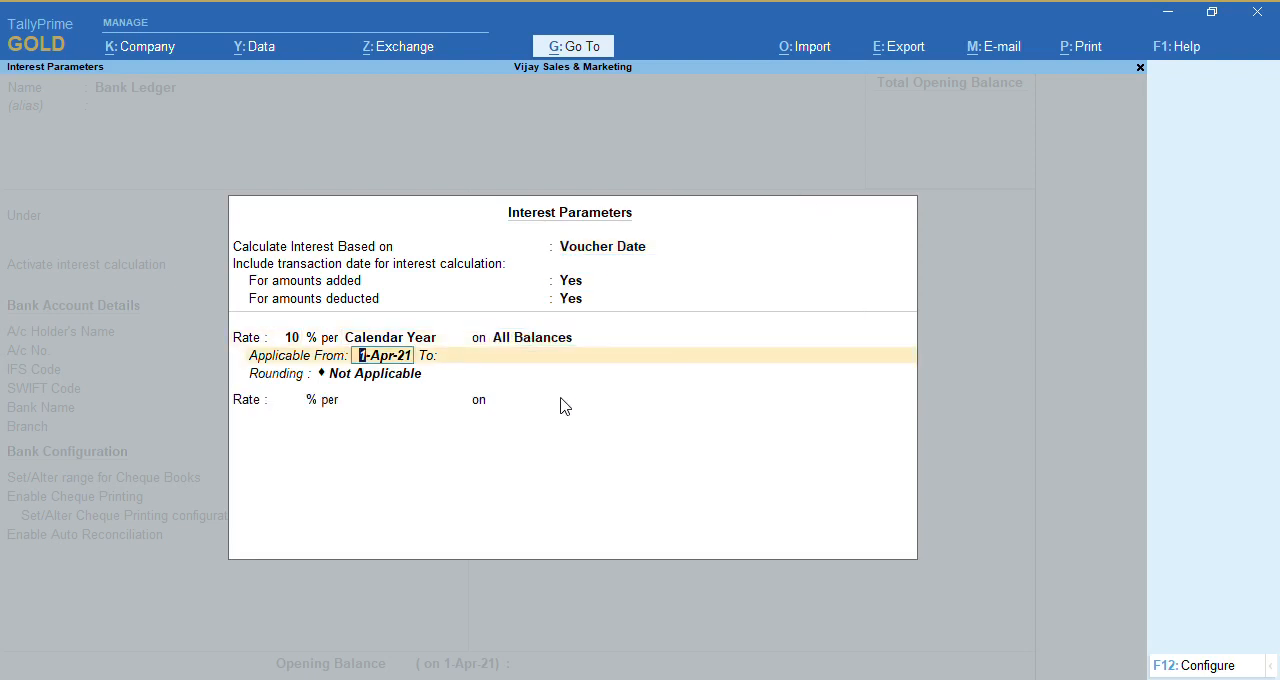
key("Return")
key("Return")
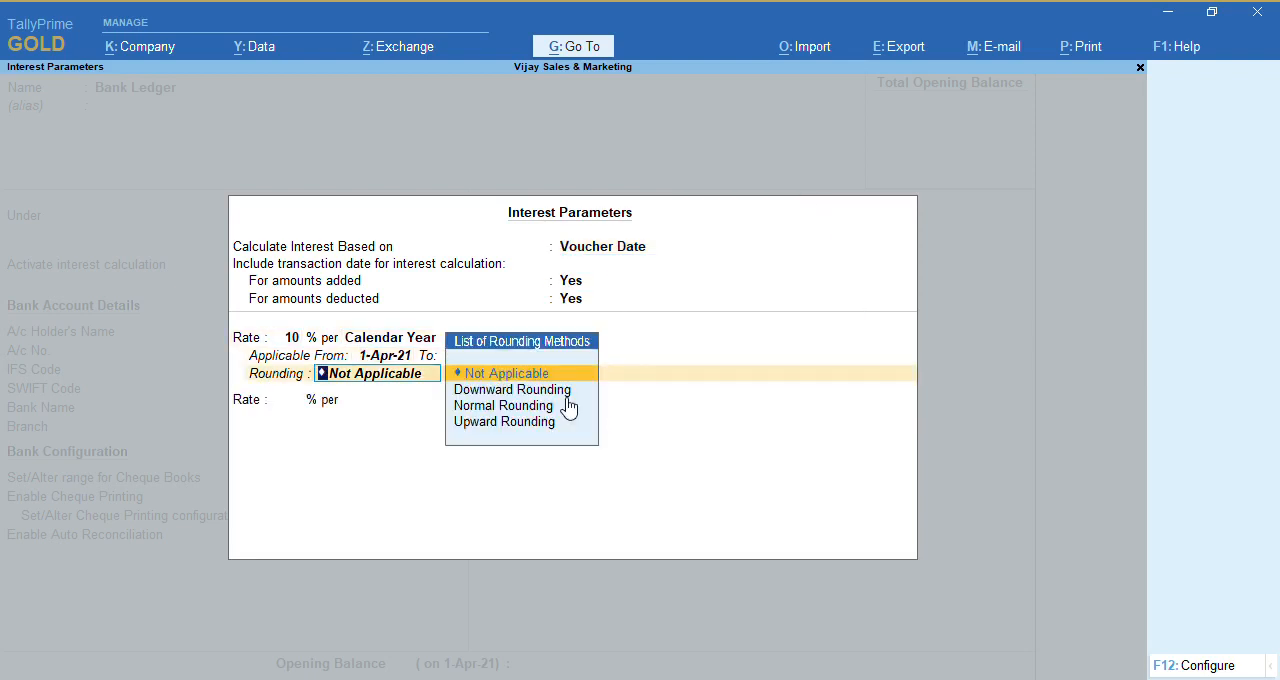
key("Return")
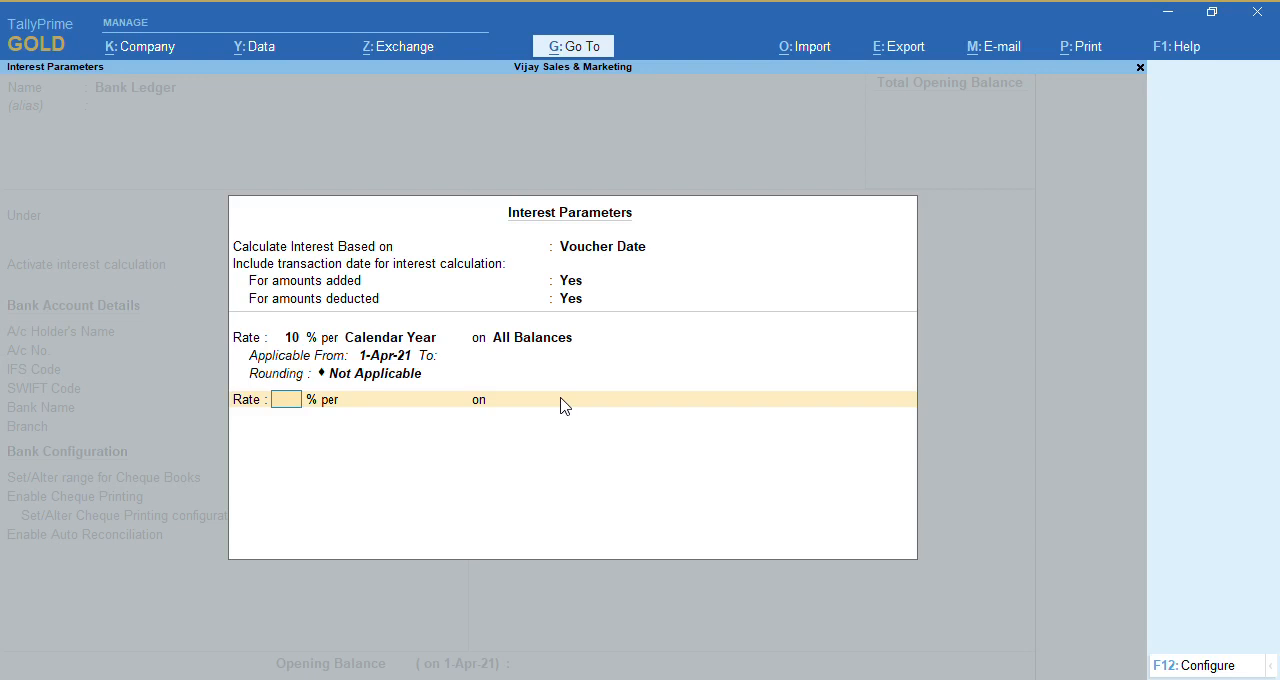
Add a second interest rate of 20% per Calendar Year on All Balances
type("20")
key("Return")
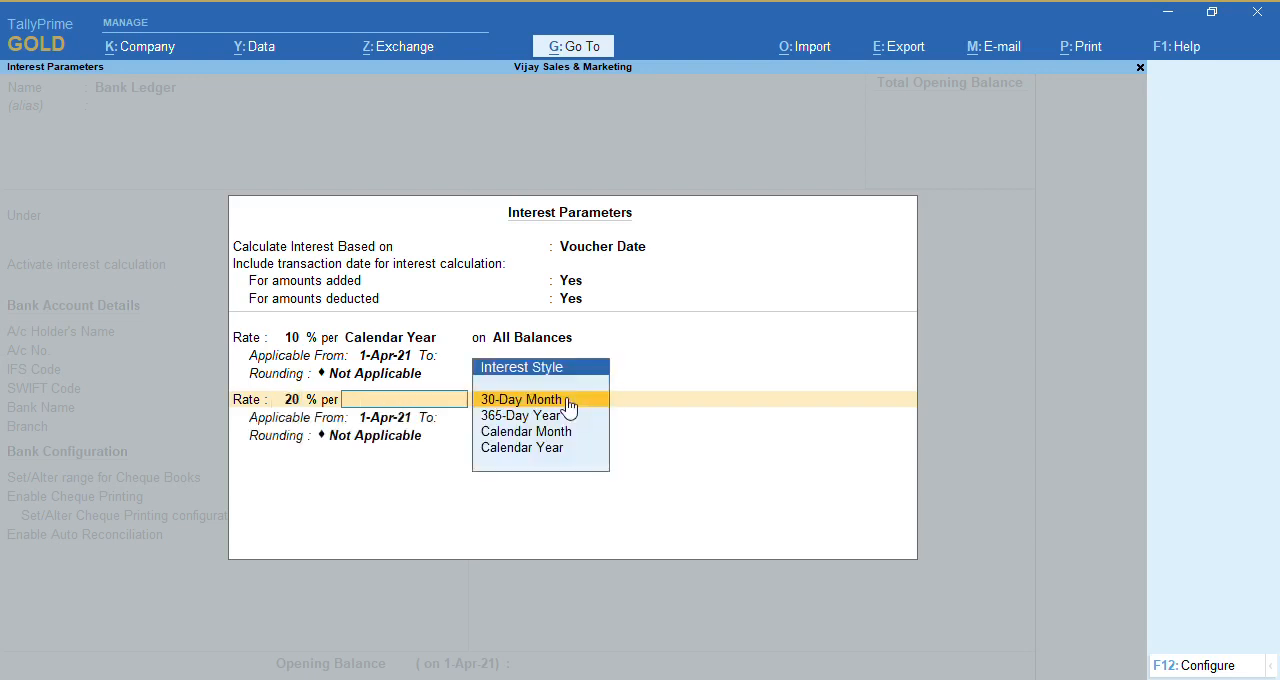
key("Down")
key("Down")
key("Down")
key("Return")
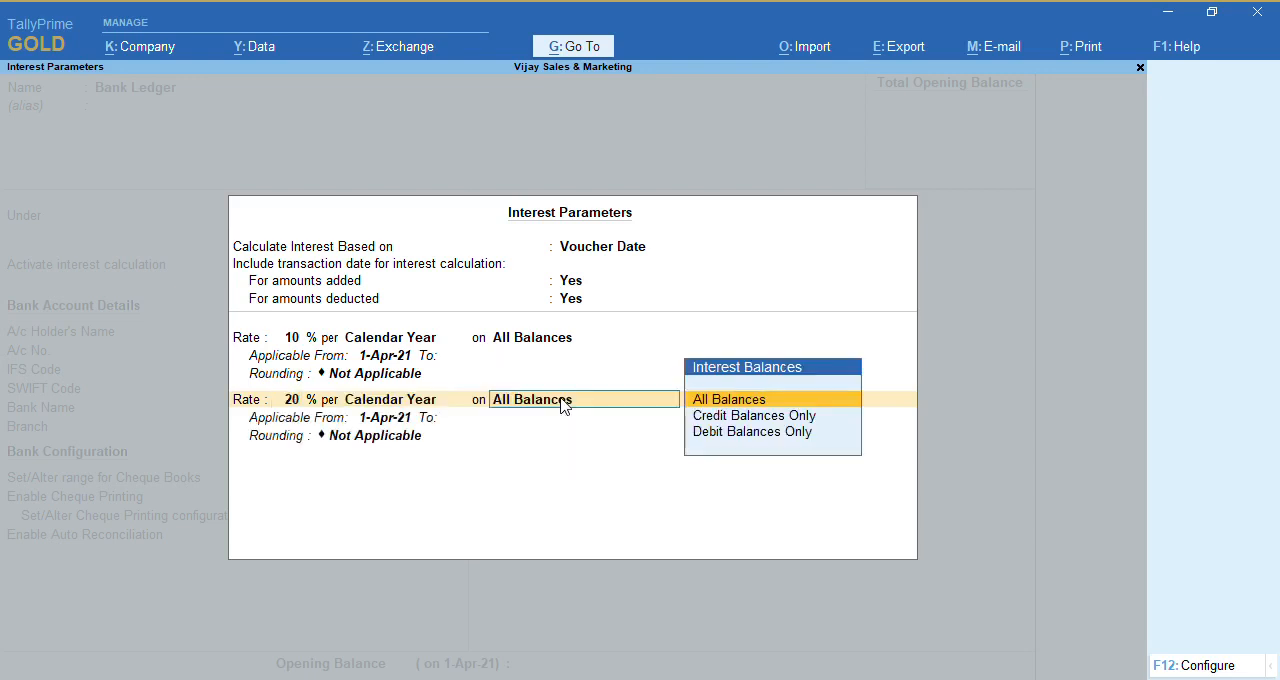
key("Return")
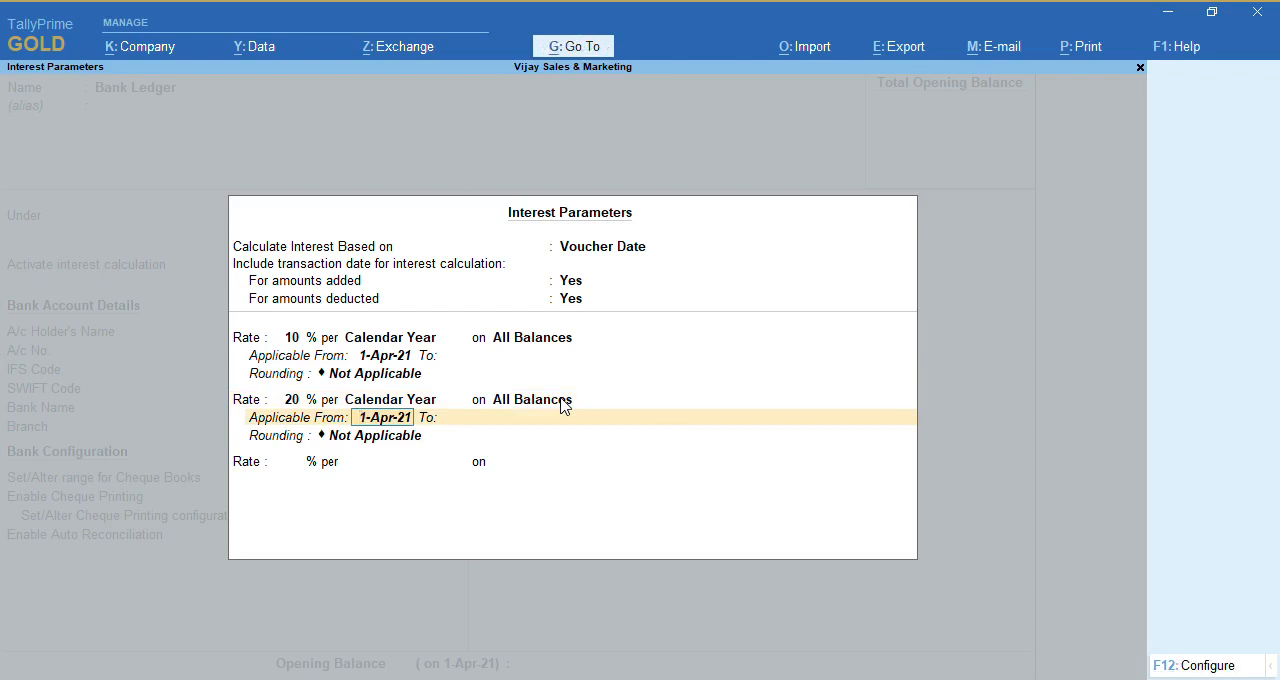
Keep the 20% rate applicable from 1-Apr-21 with rounding Not Applicable, and accept the interest parameters
key("Return")
key("ctrl")
type("30s")
key("Return")
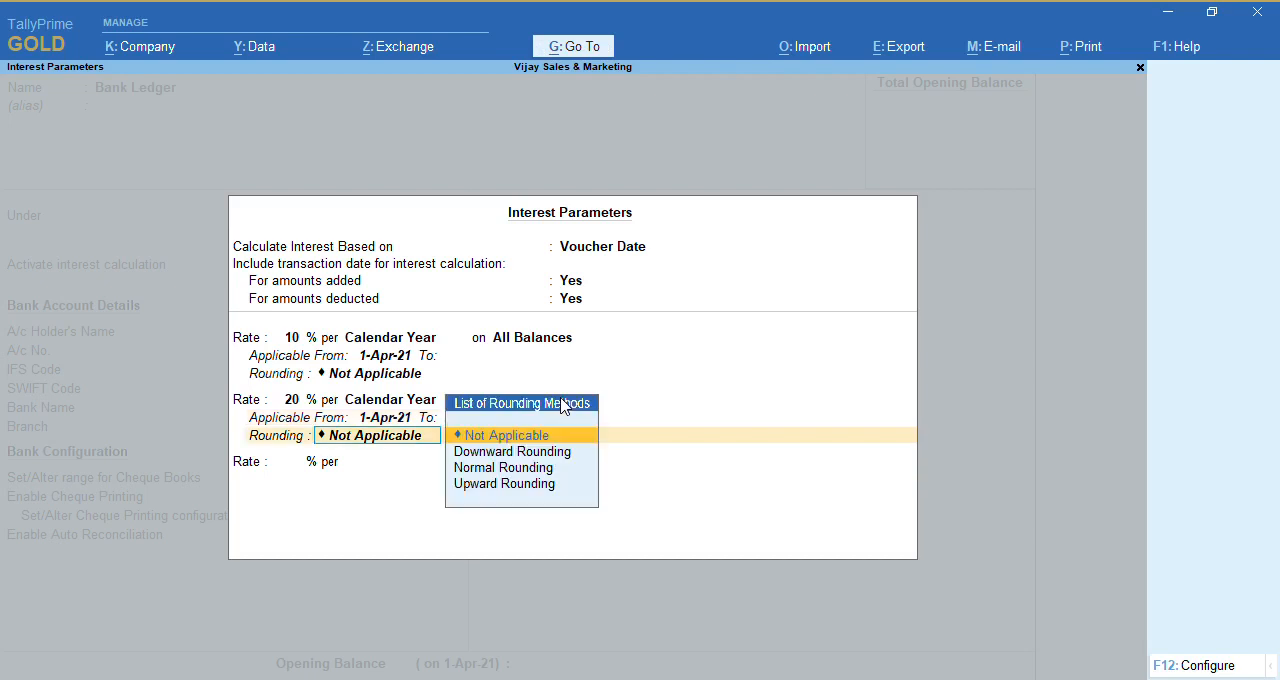
key("Return")
key("ctrl+a")
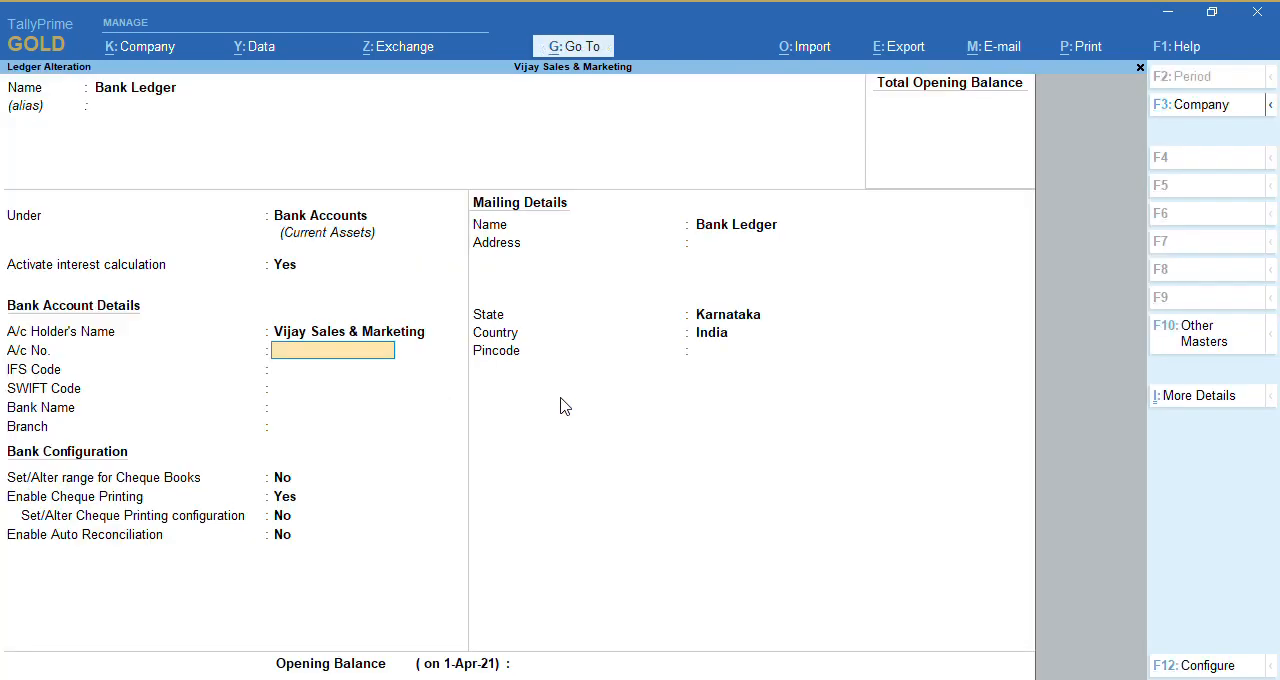
Save the Bank Ledger alteration and return to the Gateway of Tally
key("ctrl")
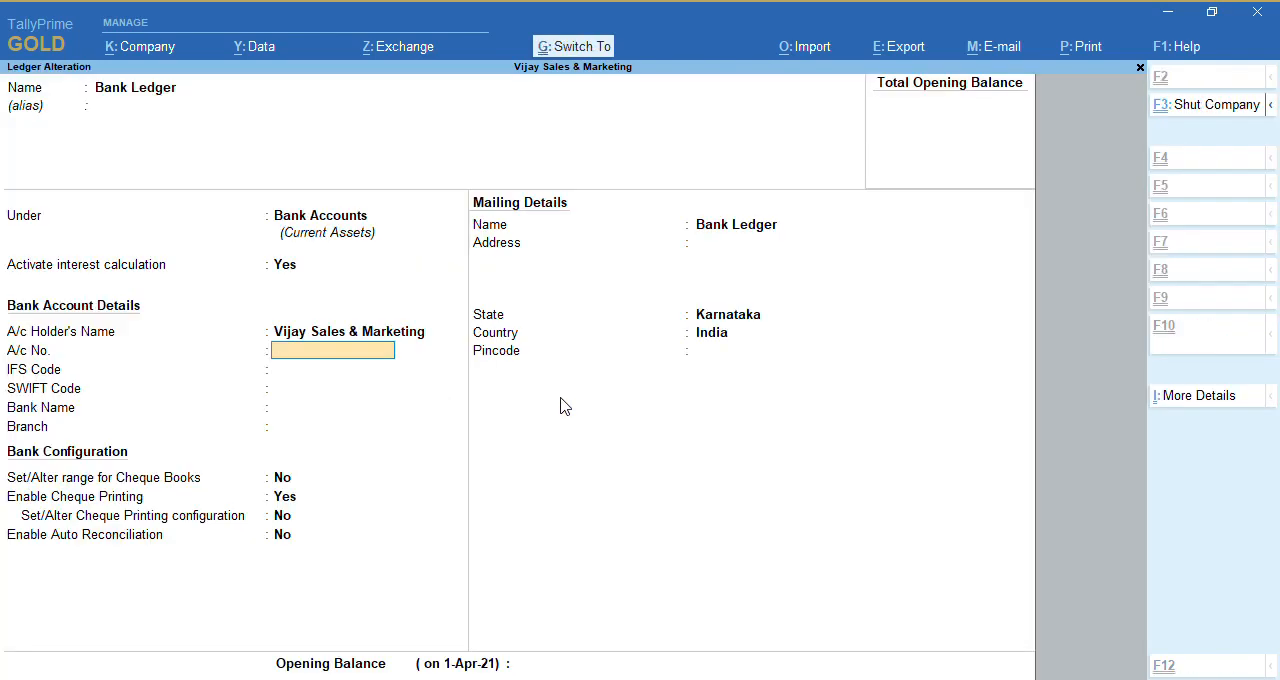
key("ctrl+a")
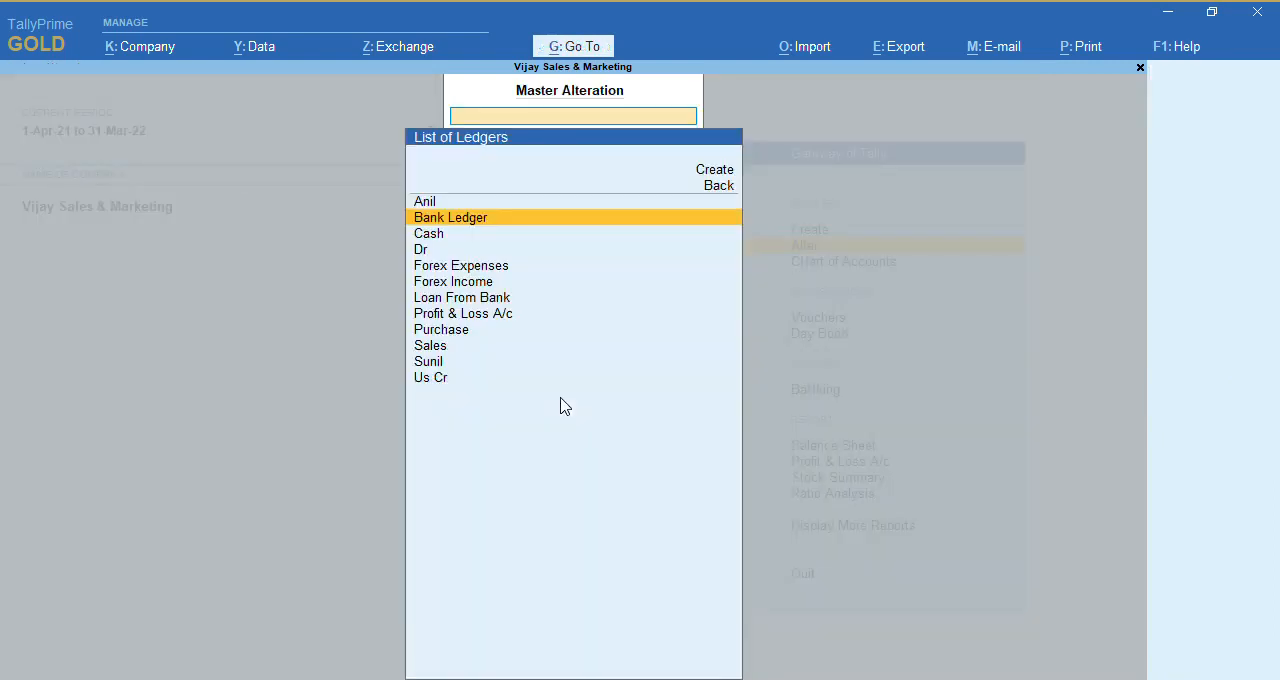
key("Escape")
key("Escape")
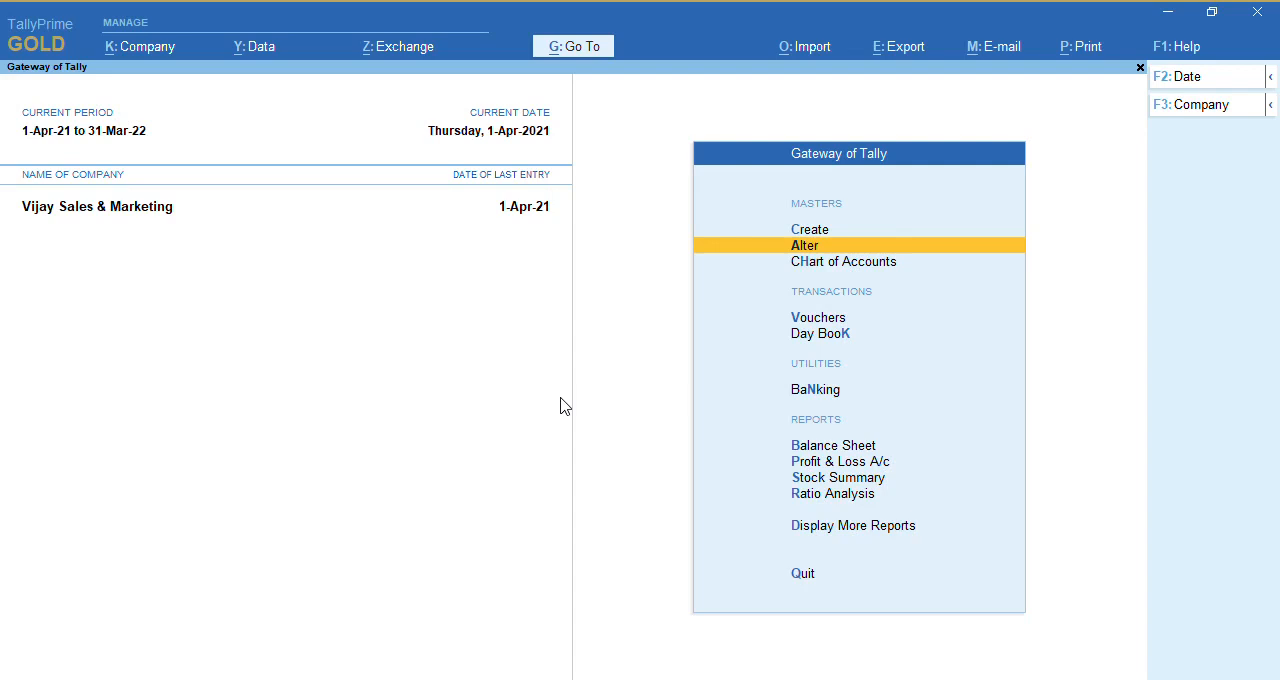
Examine the Bank Ledger's interest calculation by drilling down from Current Assets in the Interest Receivable report, and return to the Gateway of Tally
key("alt")
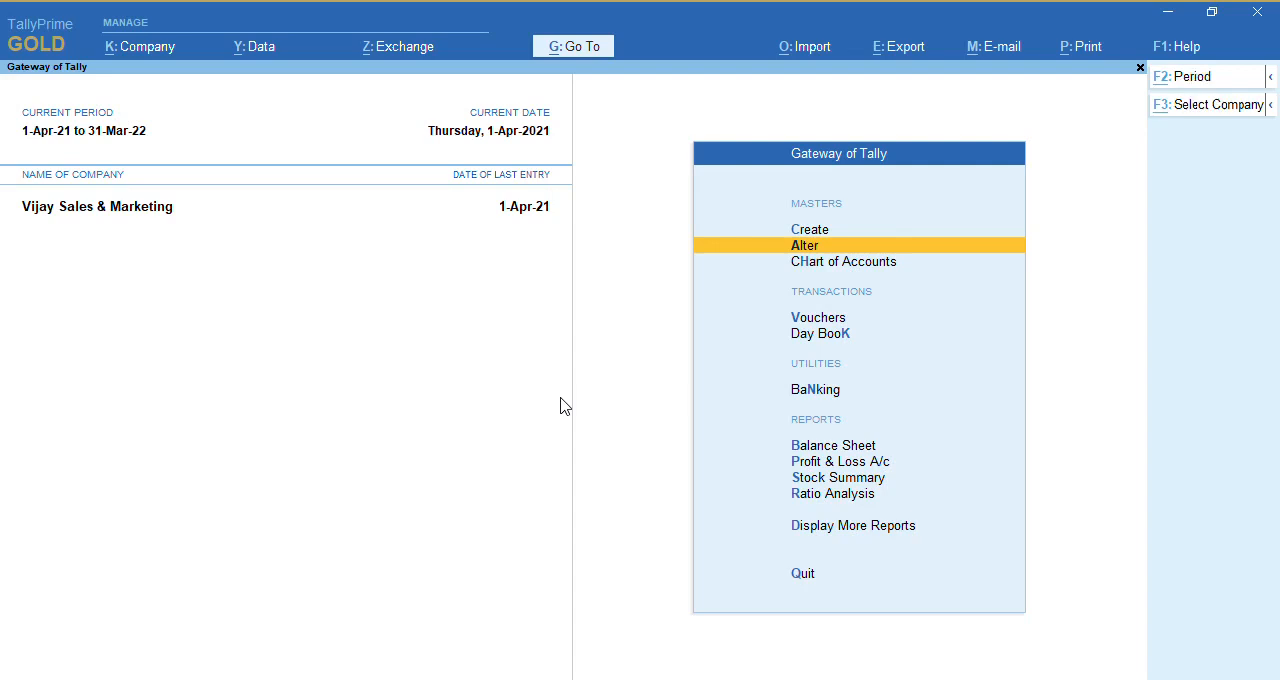
key("alt+g")
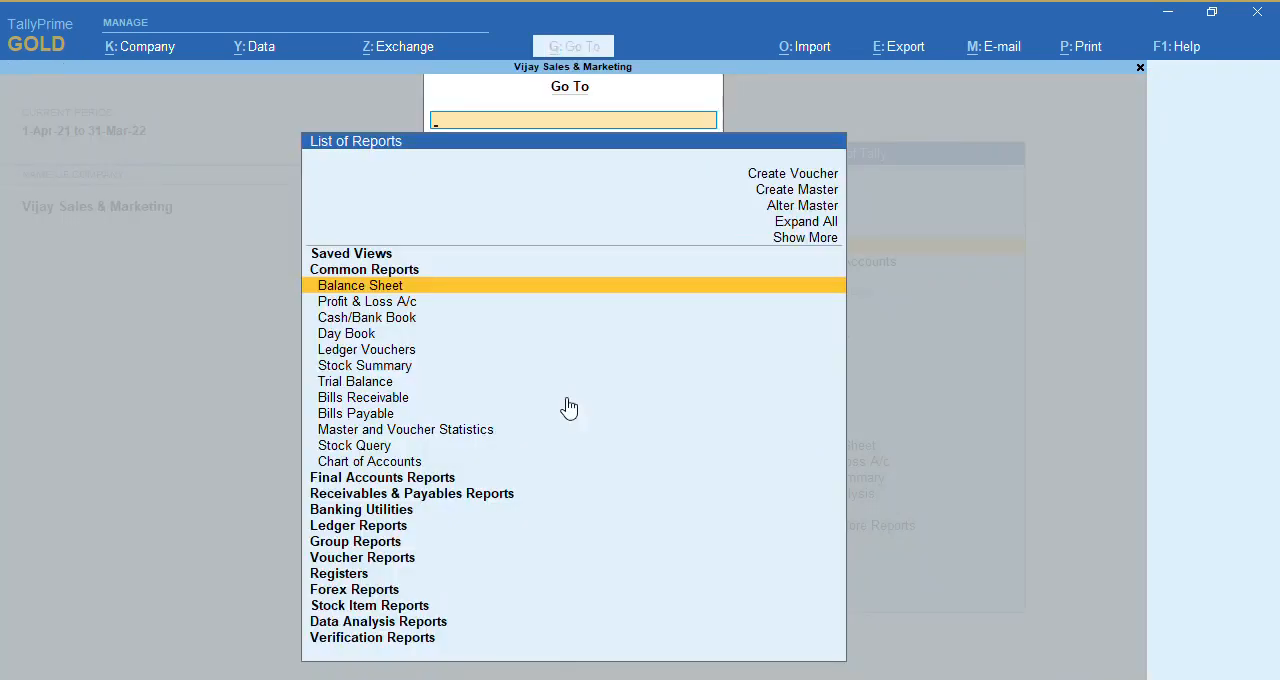
type("Inter")
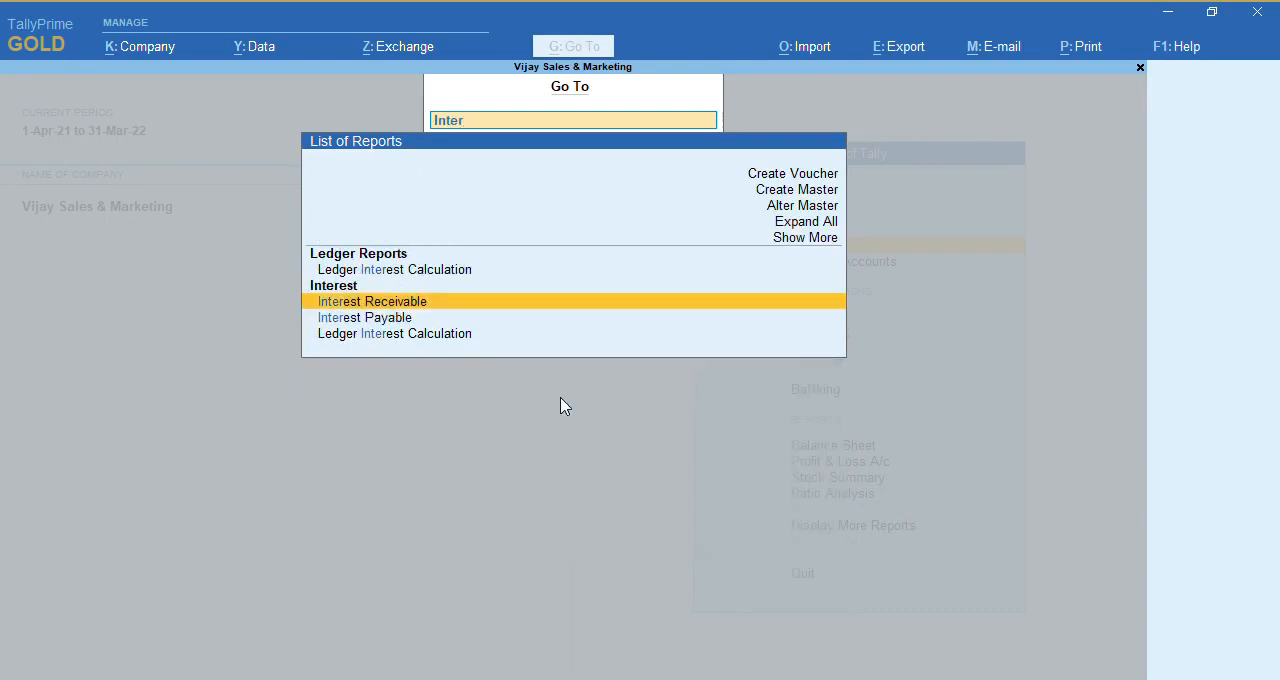
key("Return")
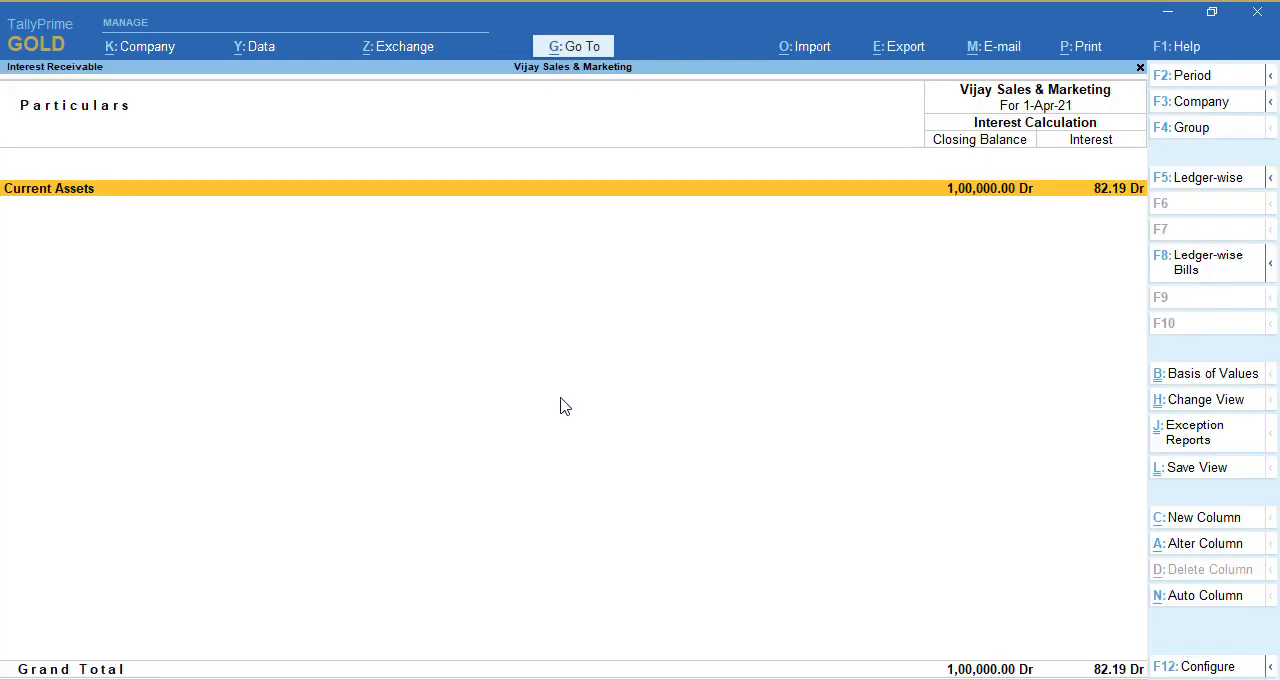
key("Return")
key("Return")
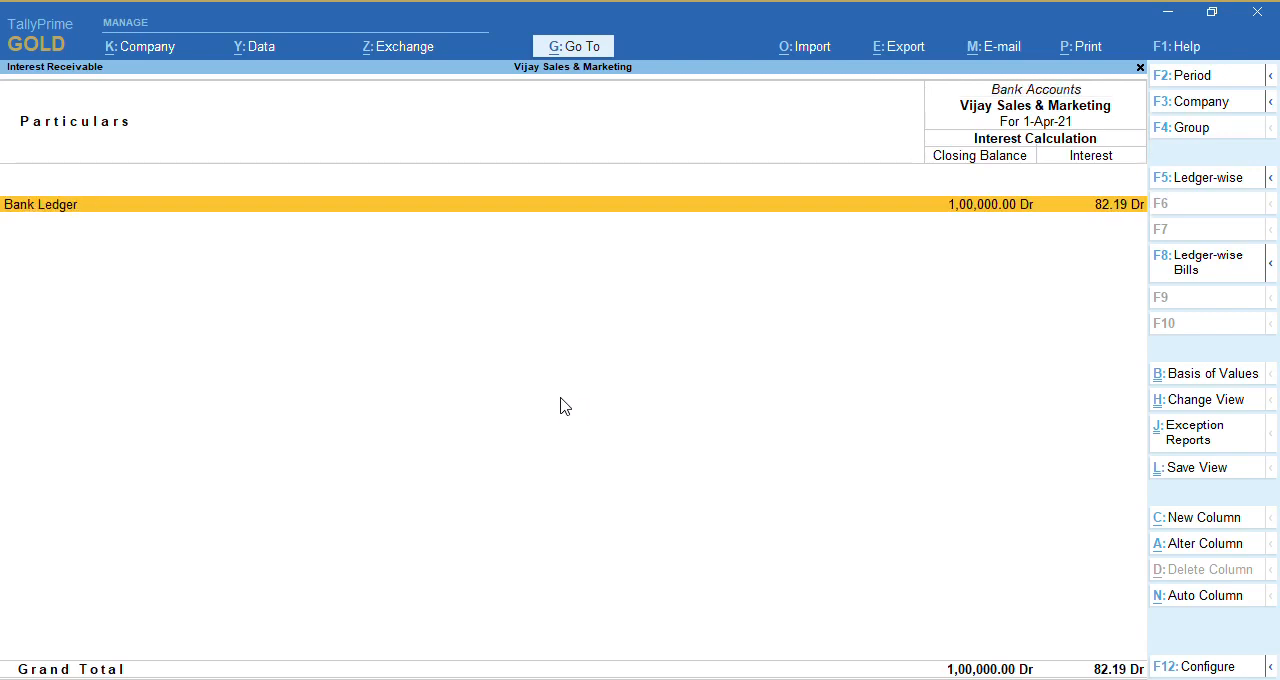
key("Return")
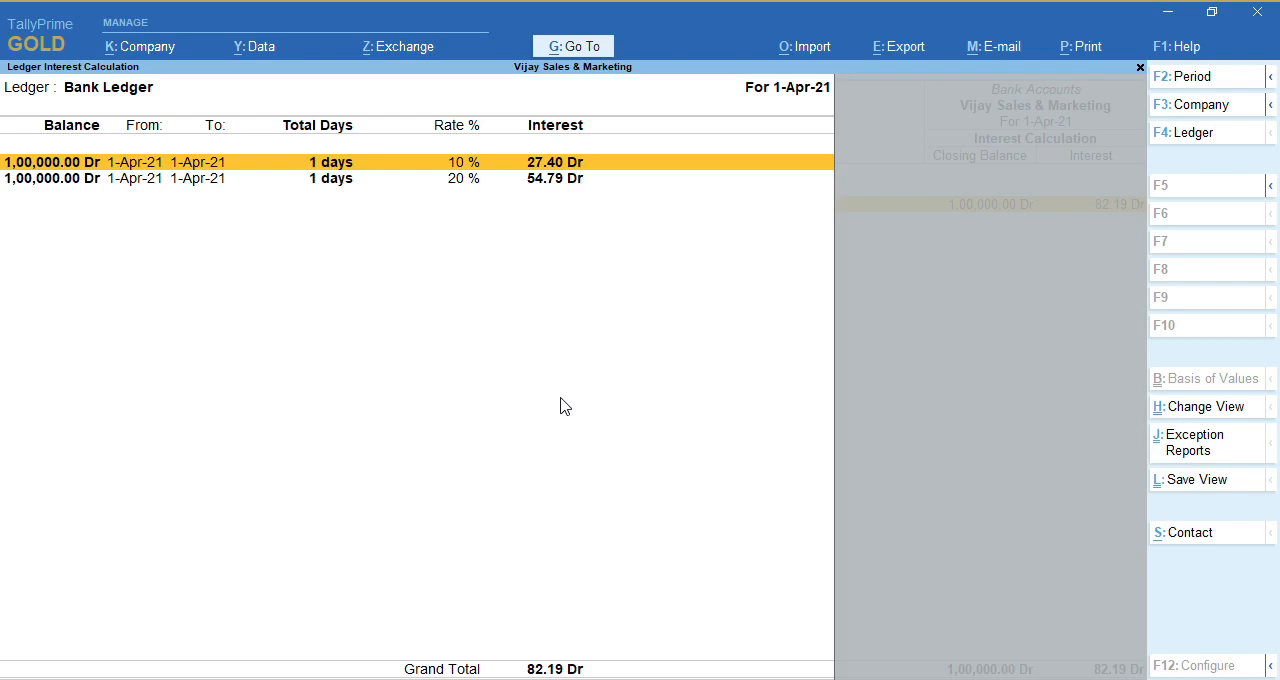
key("Escape")
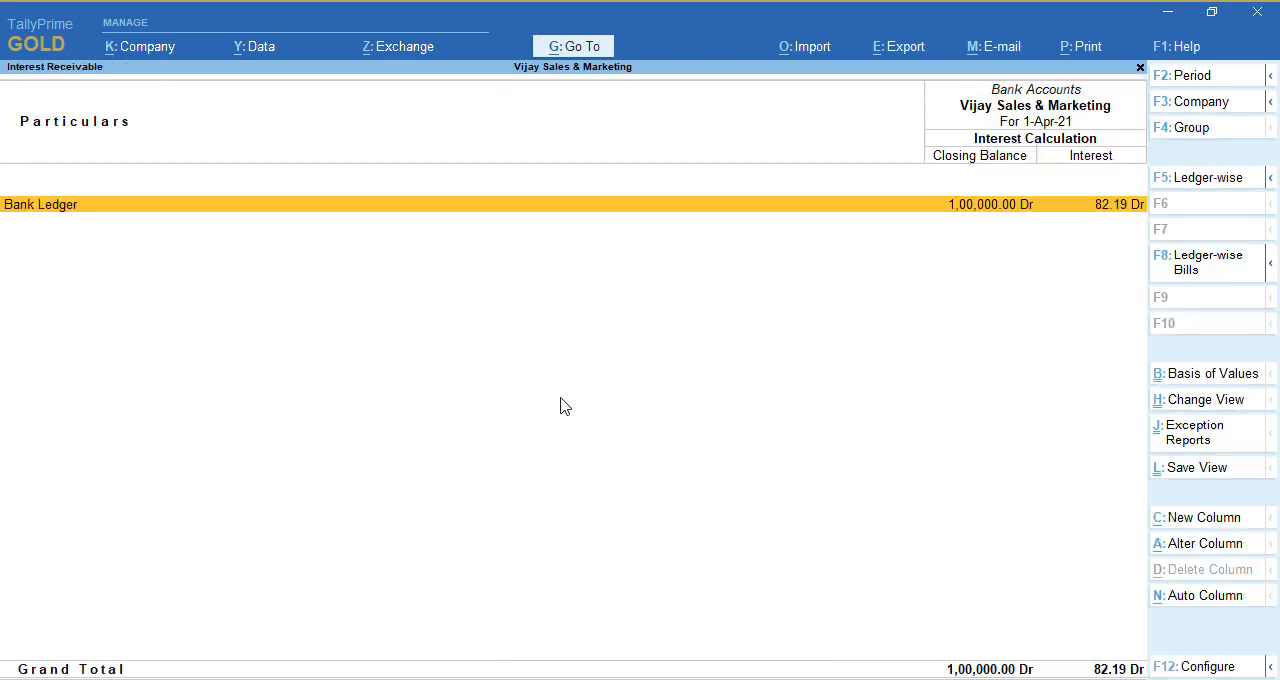
key("Escape")
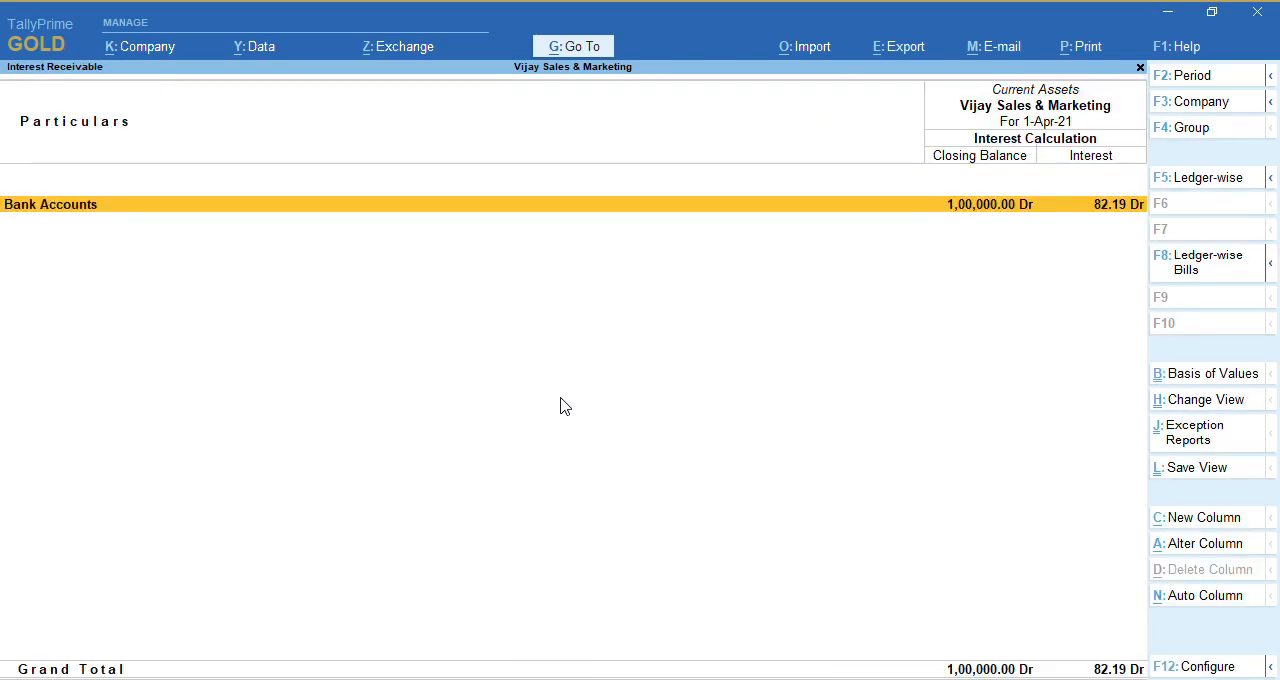
key("Escape")
key("Escape")
key("Escape")
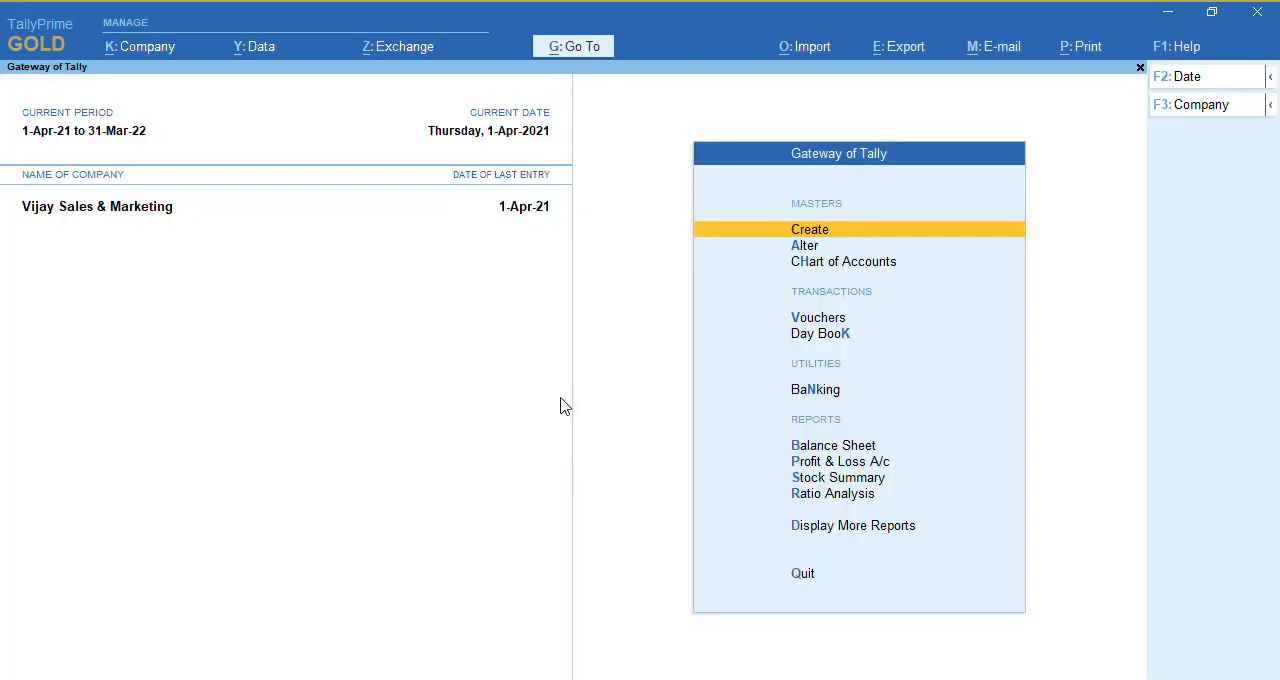
key("v")
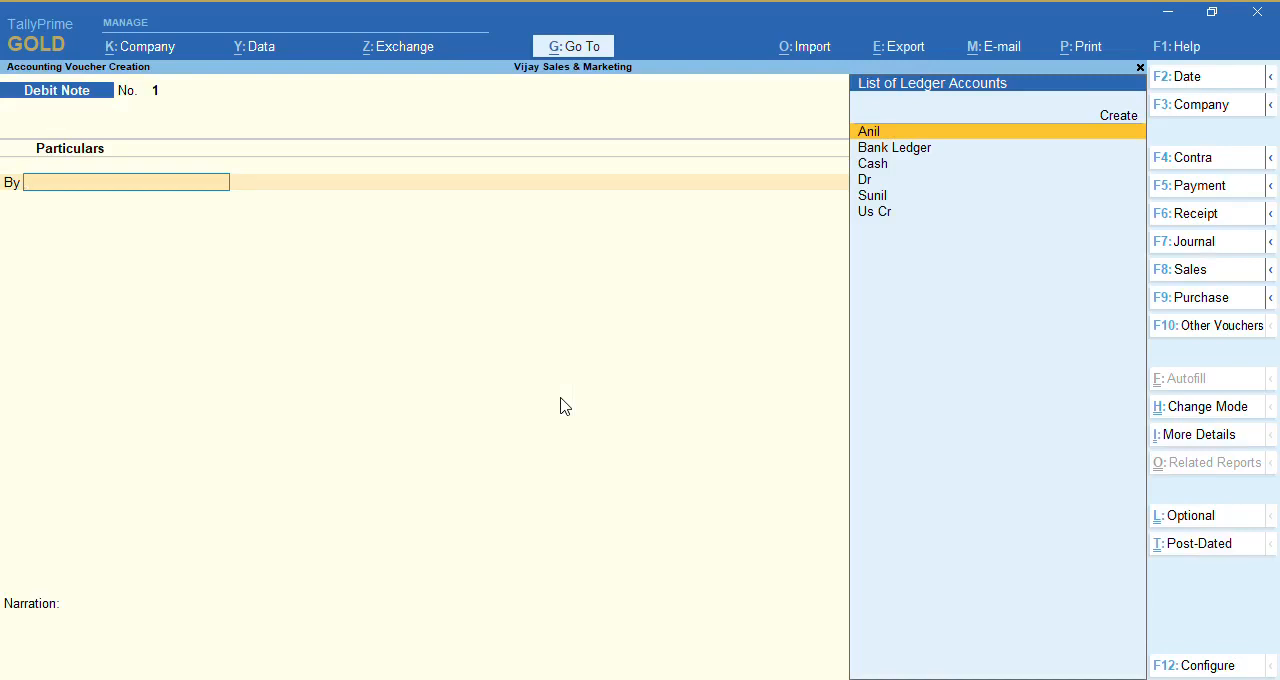
key("ctrl")
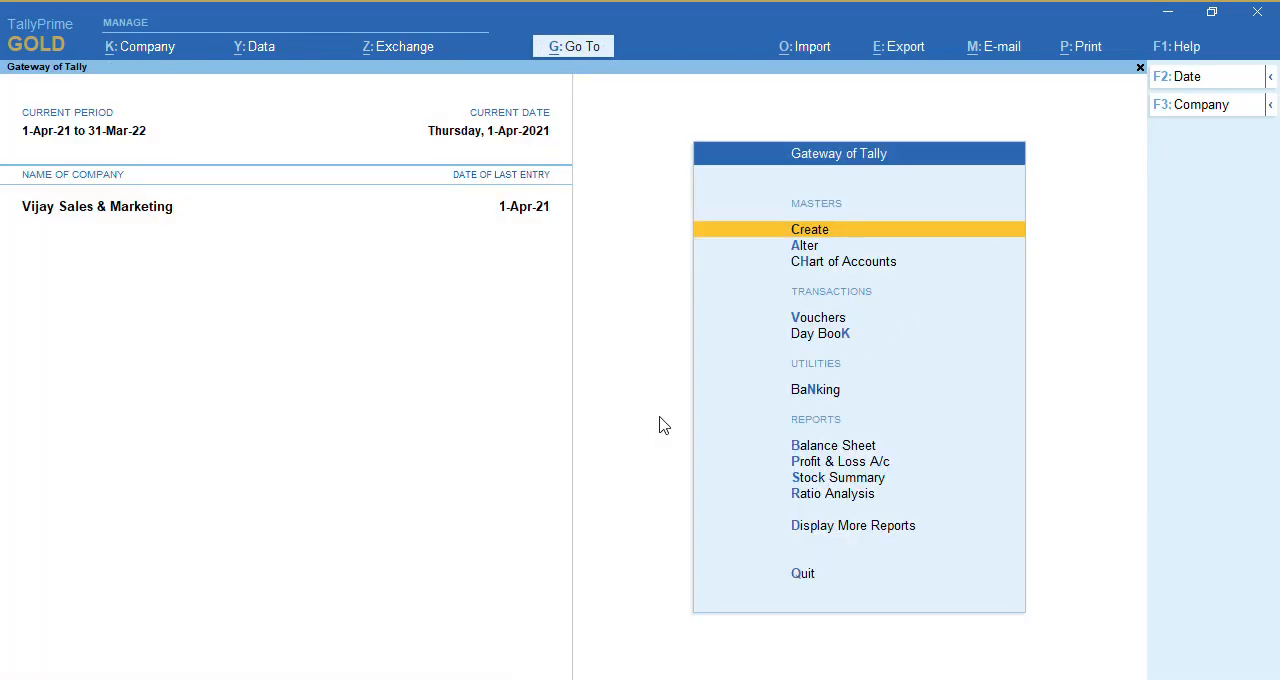
left_click(705, 352)
Start a debit note voucher in Use for Interest Accounting mode with amounts treated as compound interest
key("v")
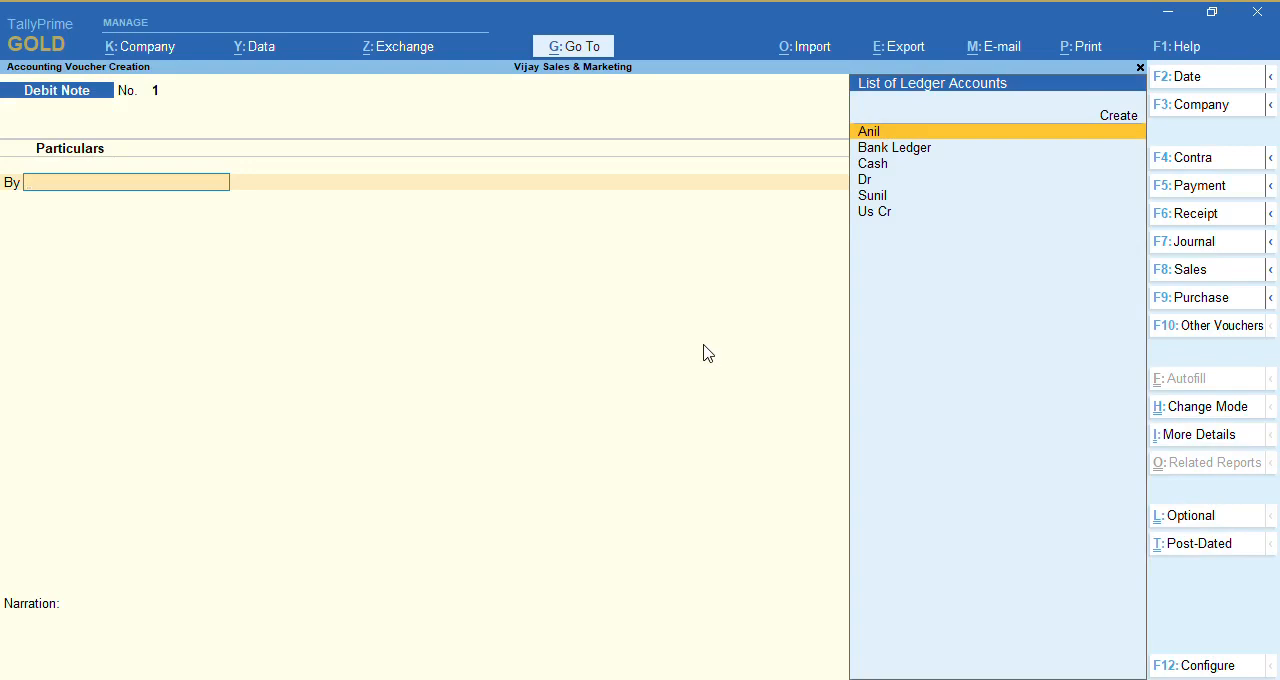
key("ctrl+h")
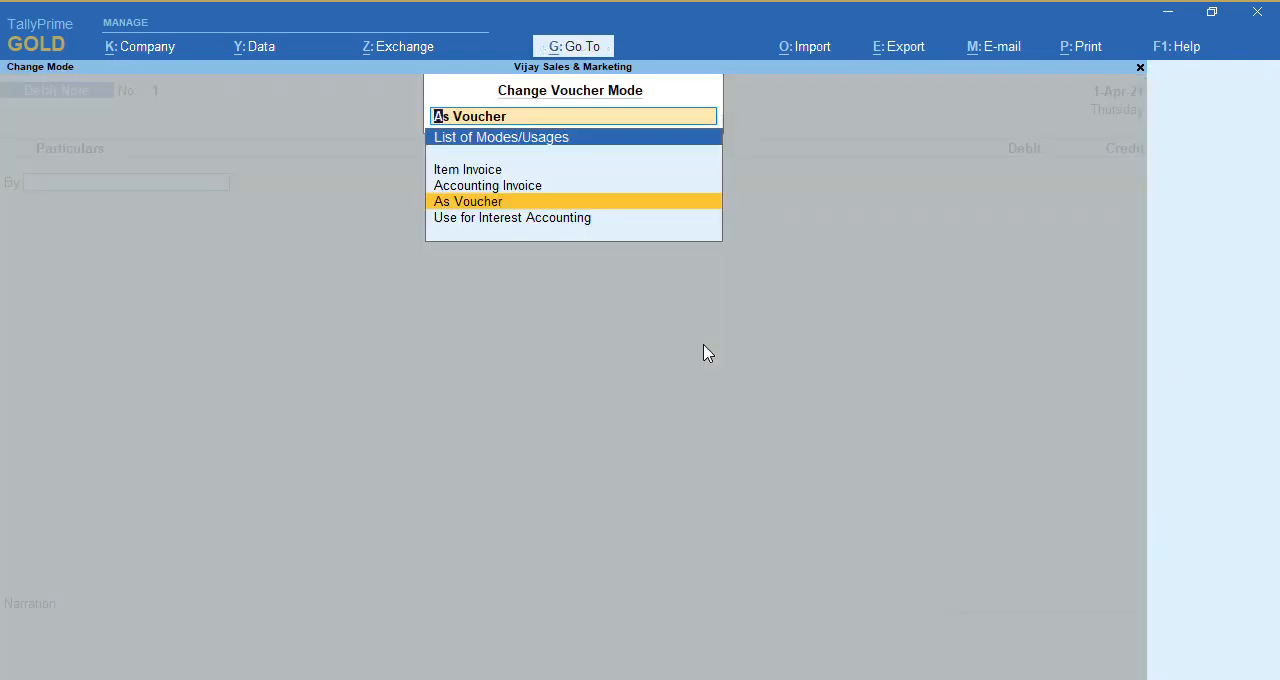
key("Down")
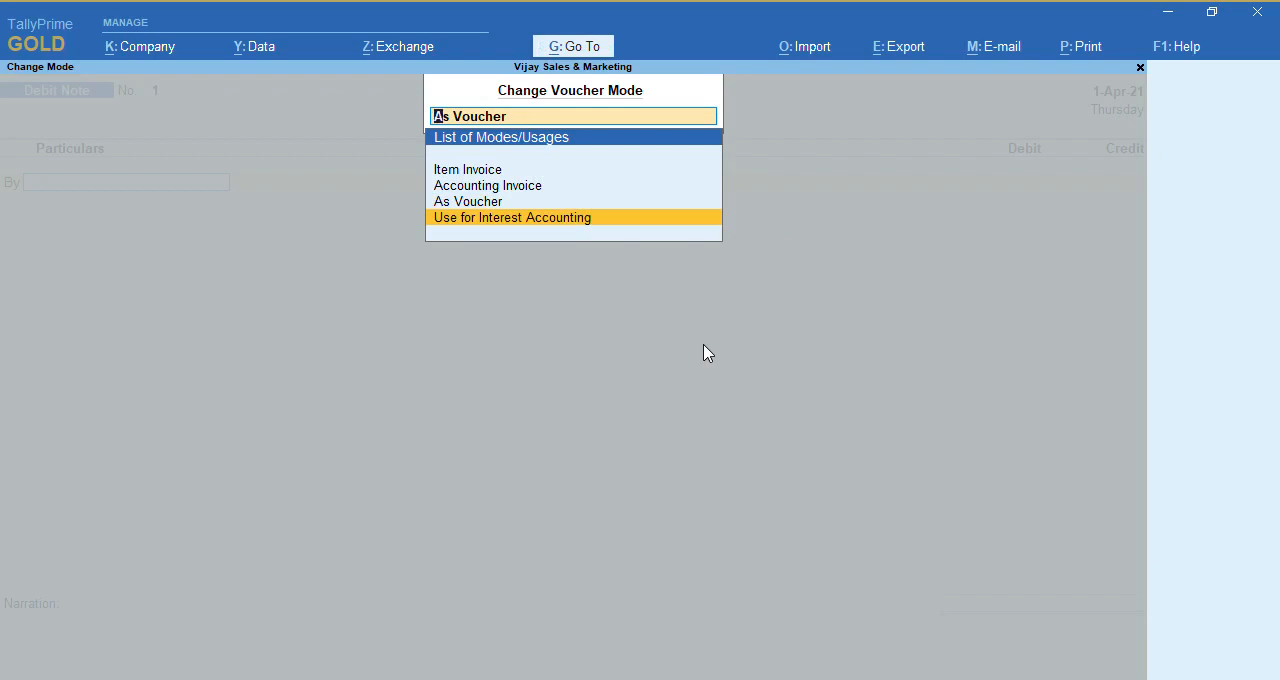
key("Return")
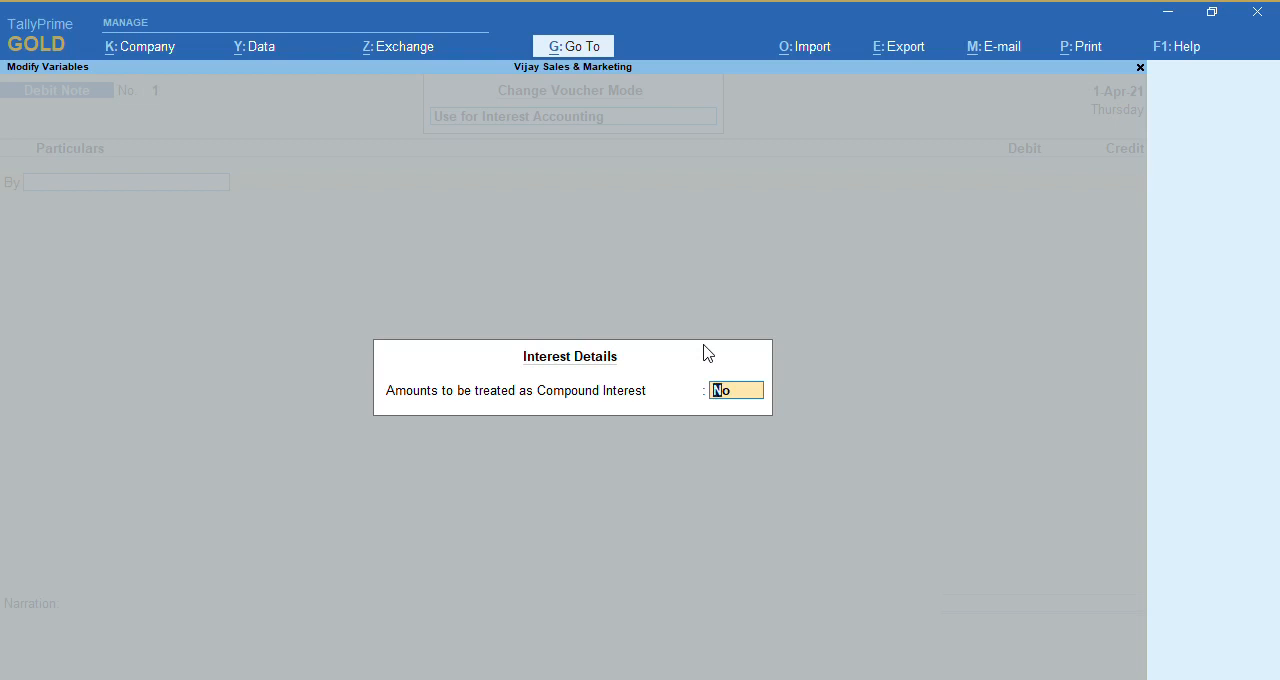
type("y")
key("Return")
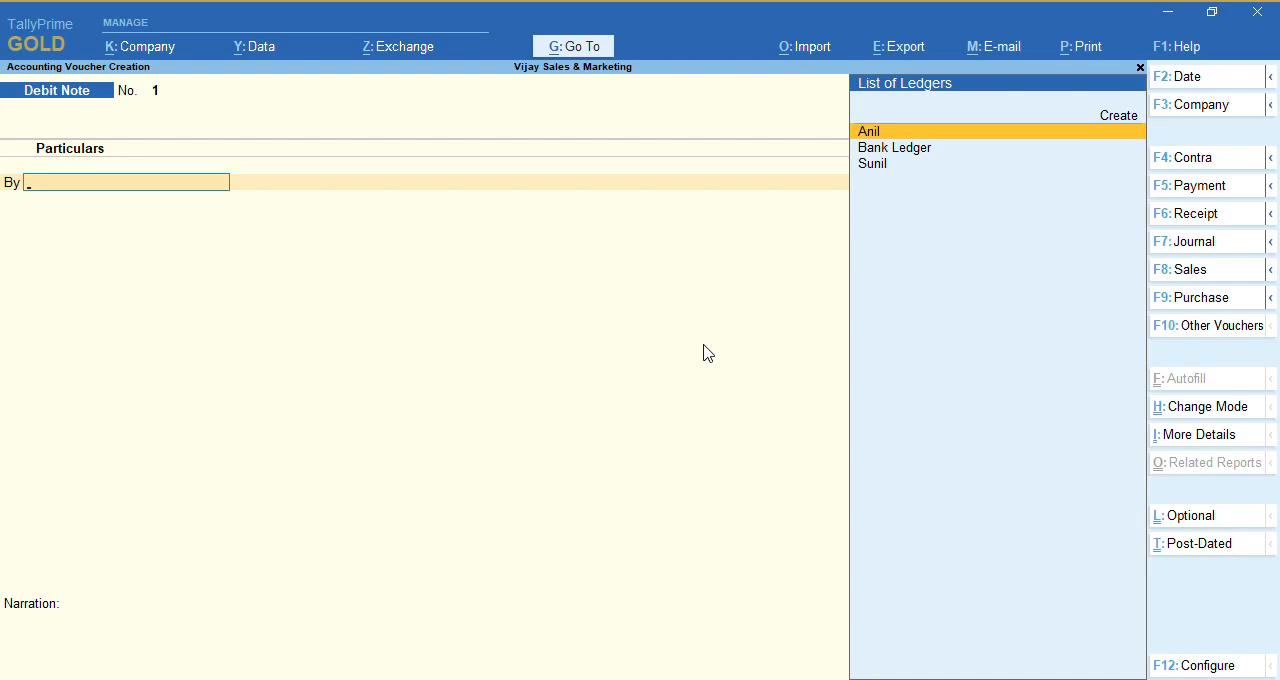
Debit the Bank Ledger with its calculated interest, accepting the dispatch and party details and the Cheque/DD bank allocation as they are
key("Down")
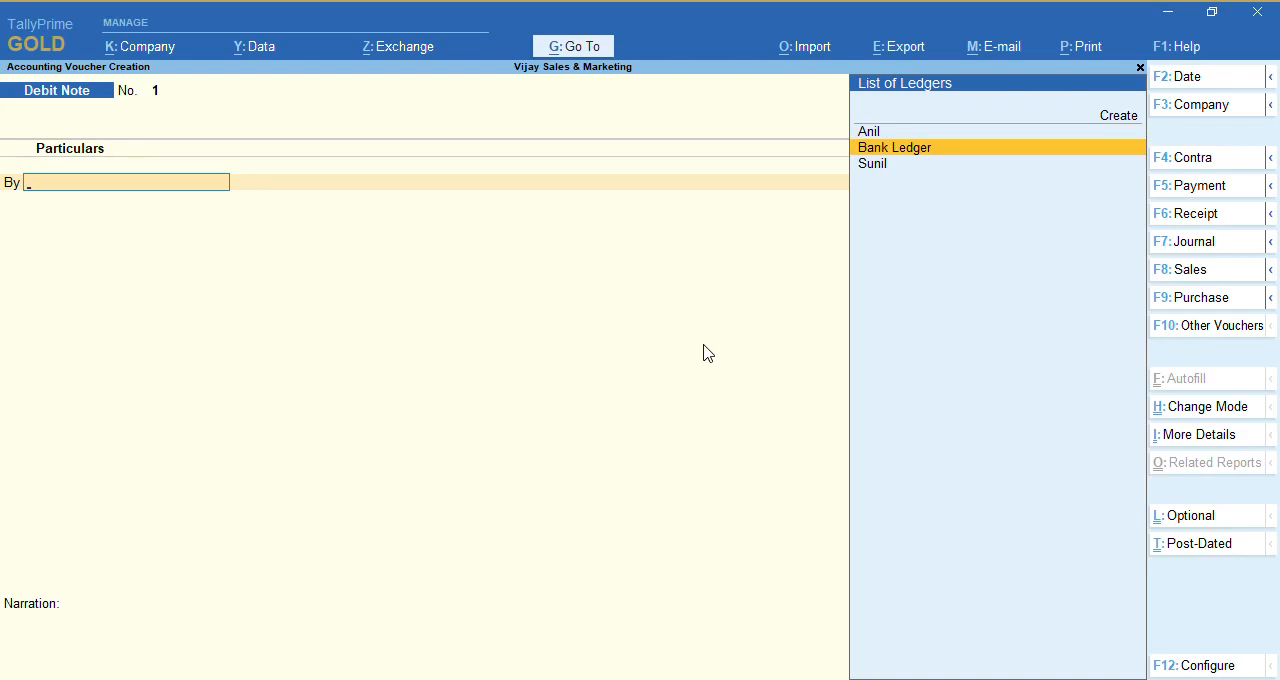
key("Return")
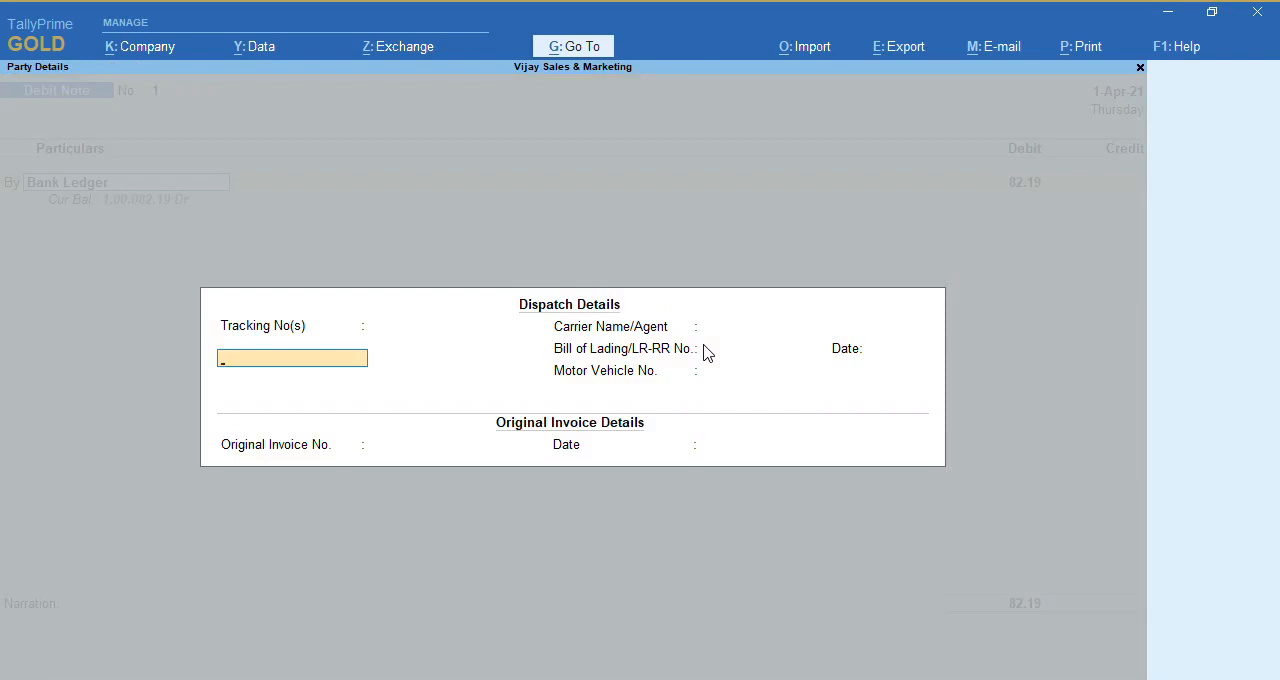
key("ctrl+a")
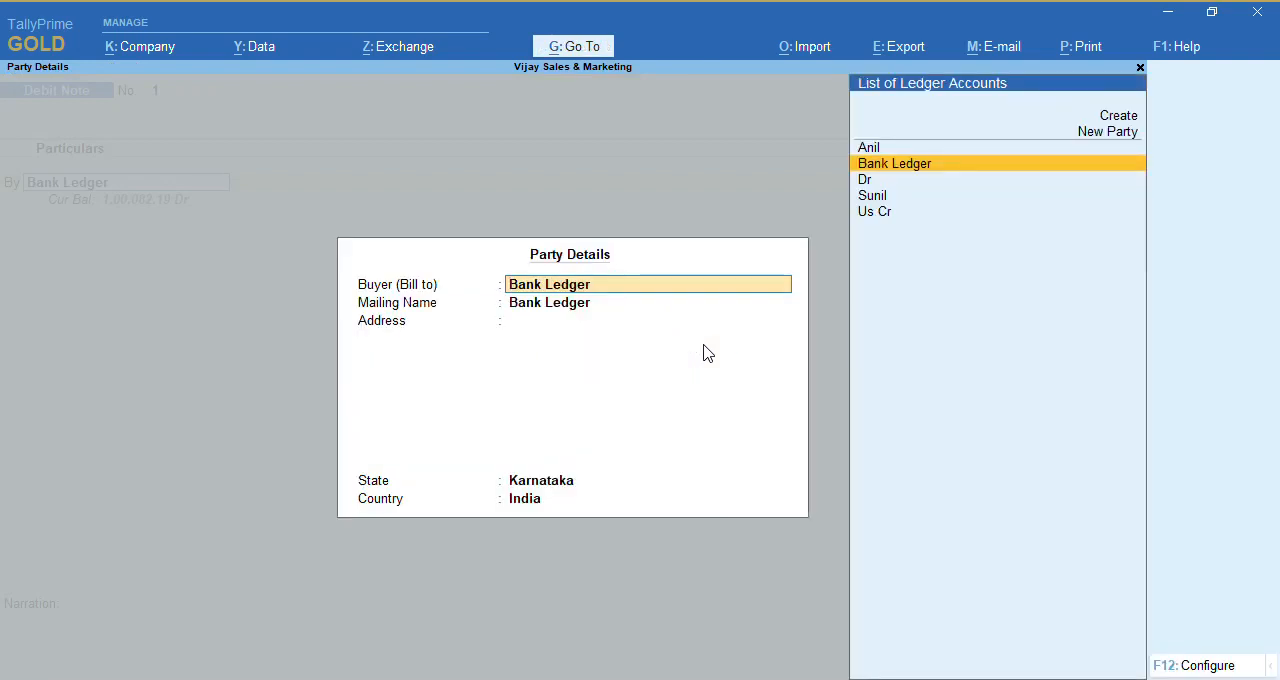
key("ctrl")
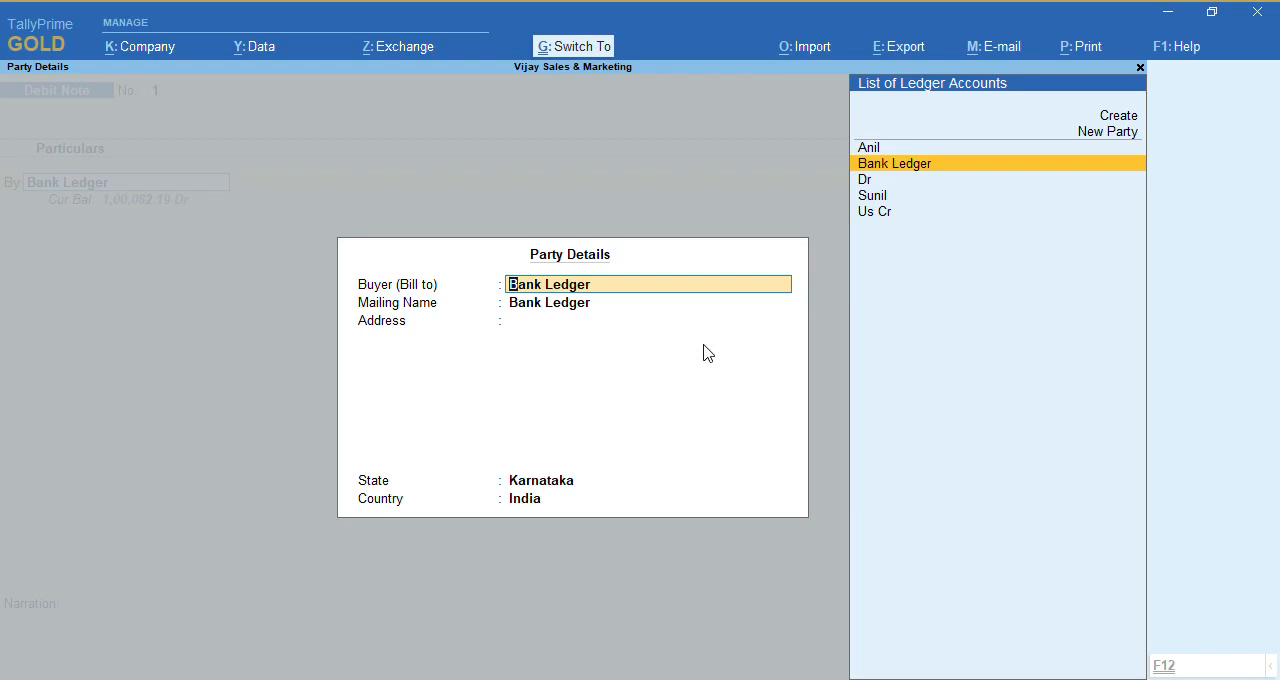
key("ctrl+a")
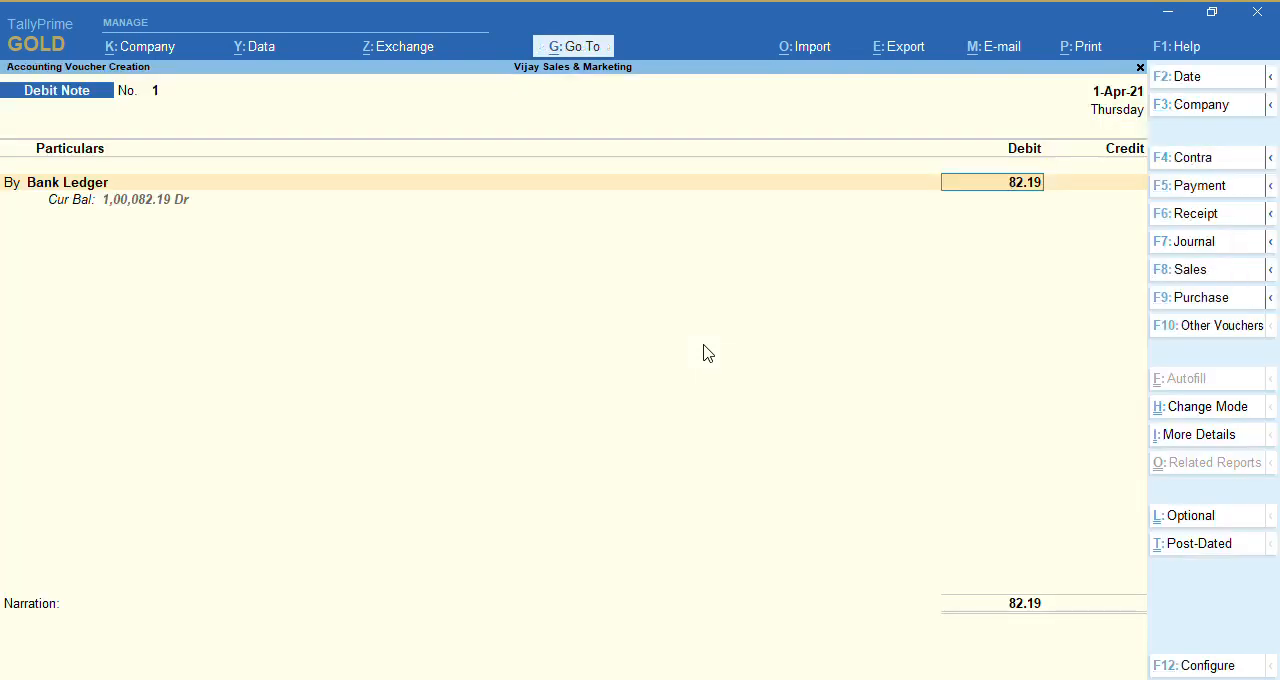
key("Return")
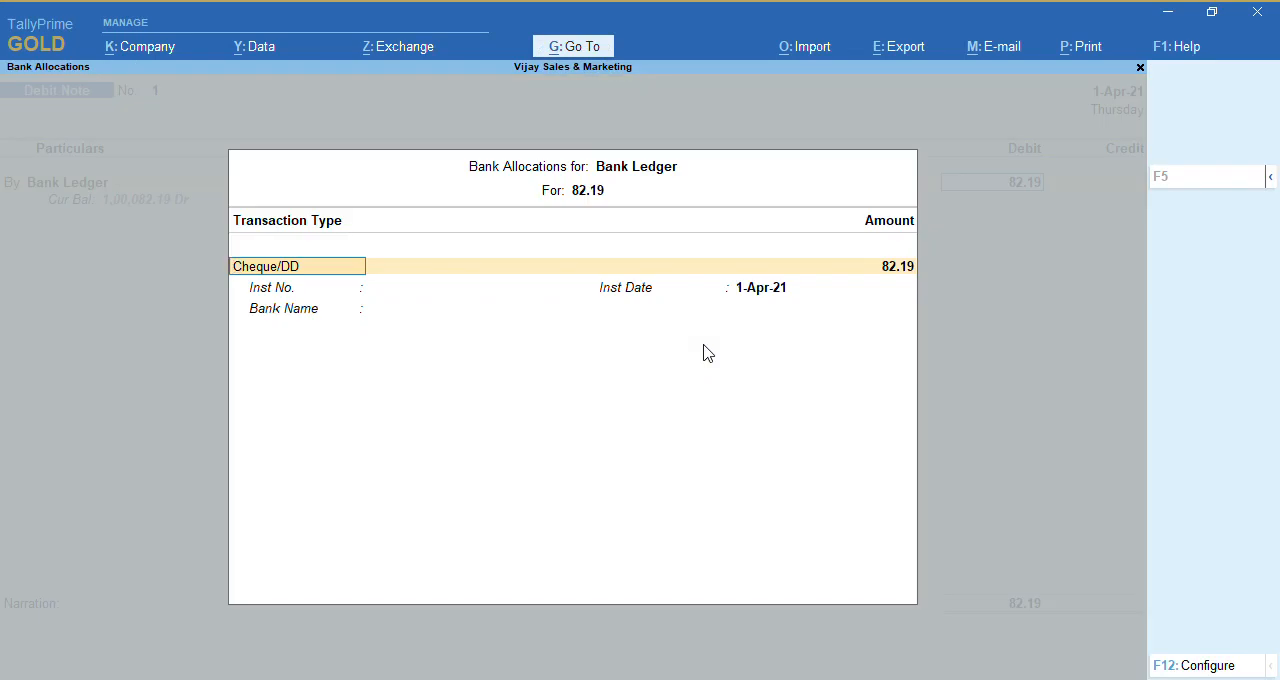
key("ctrl+a")
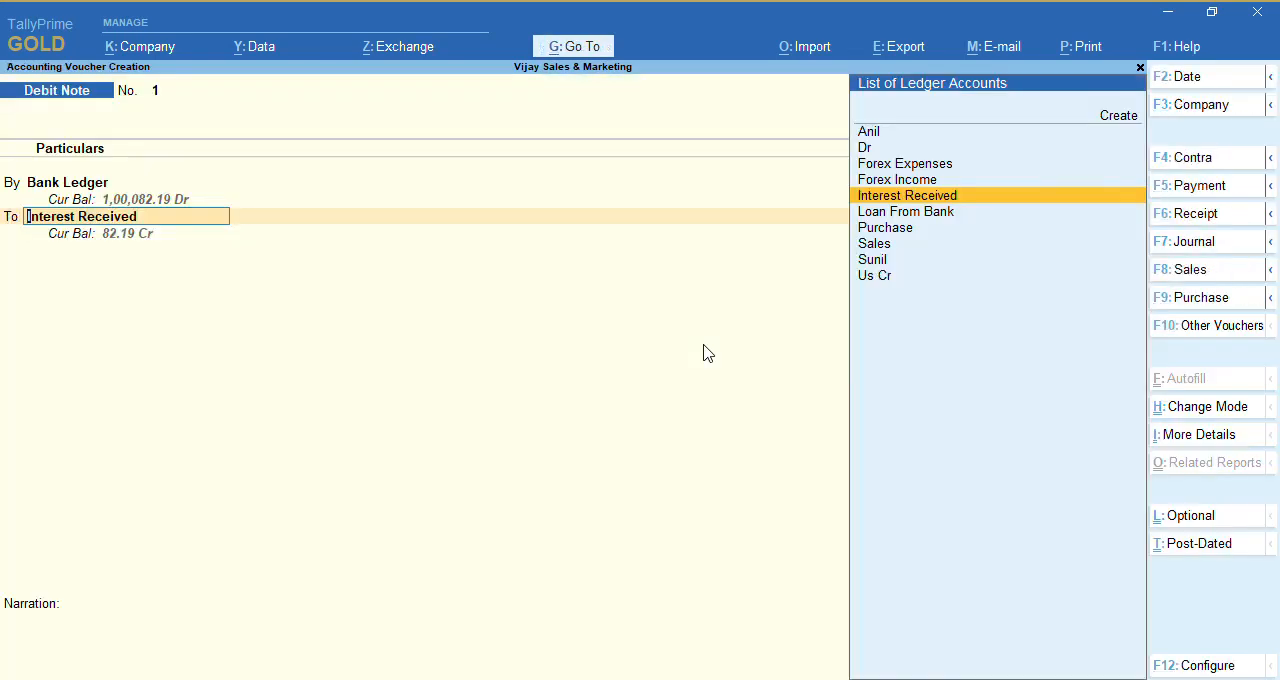
Select Interest Received as the credit ledger, check its alteration form, keep it under Indirect Incomes, and accept it
key("ctrl")
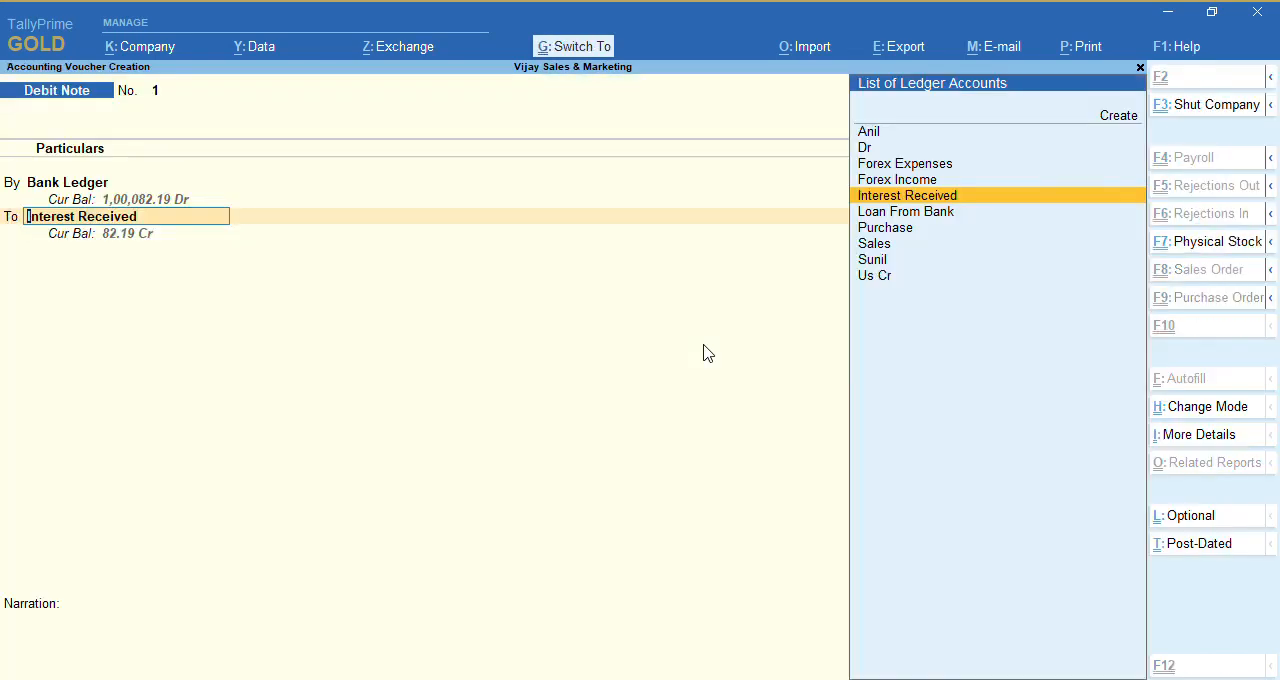
key("ctrl+Return")
key("Return")
key("Return")
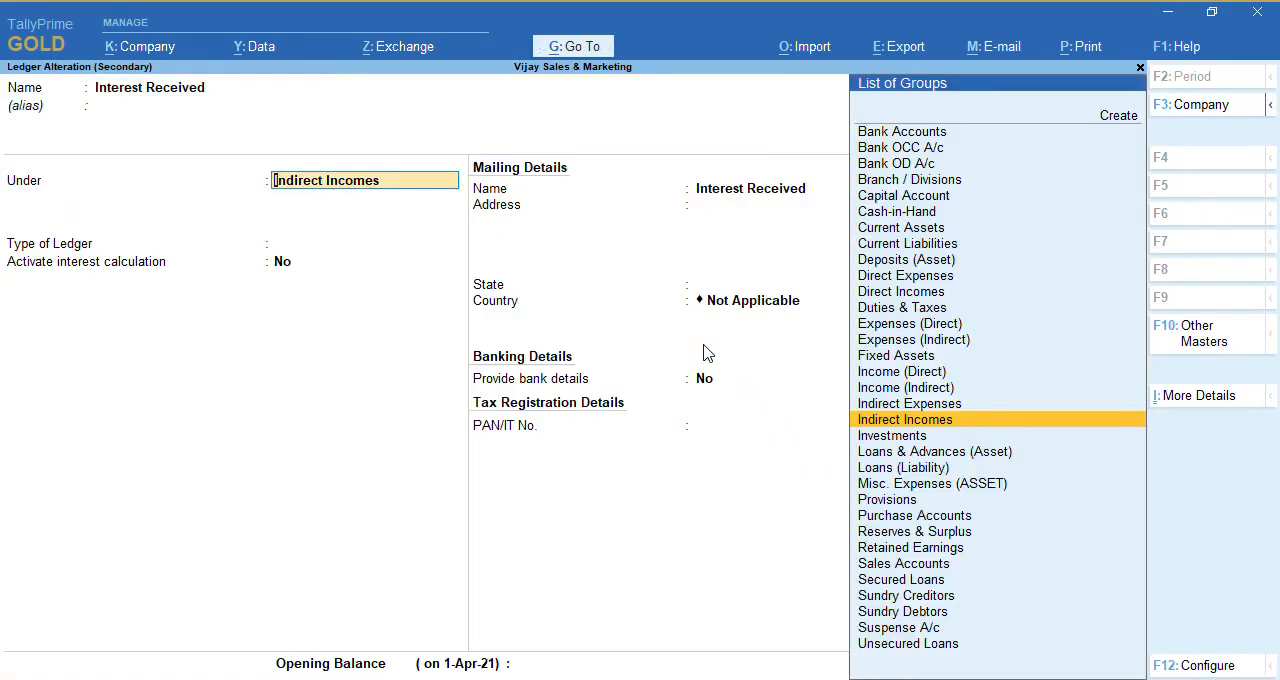
key("ctrl")
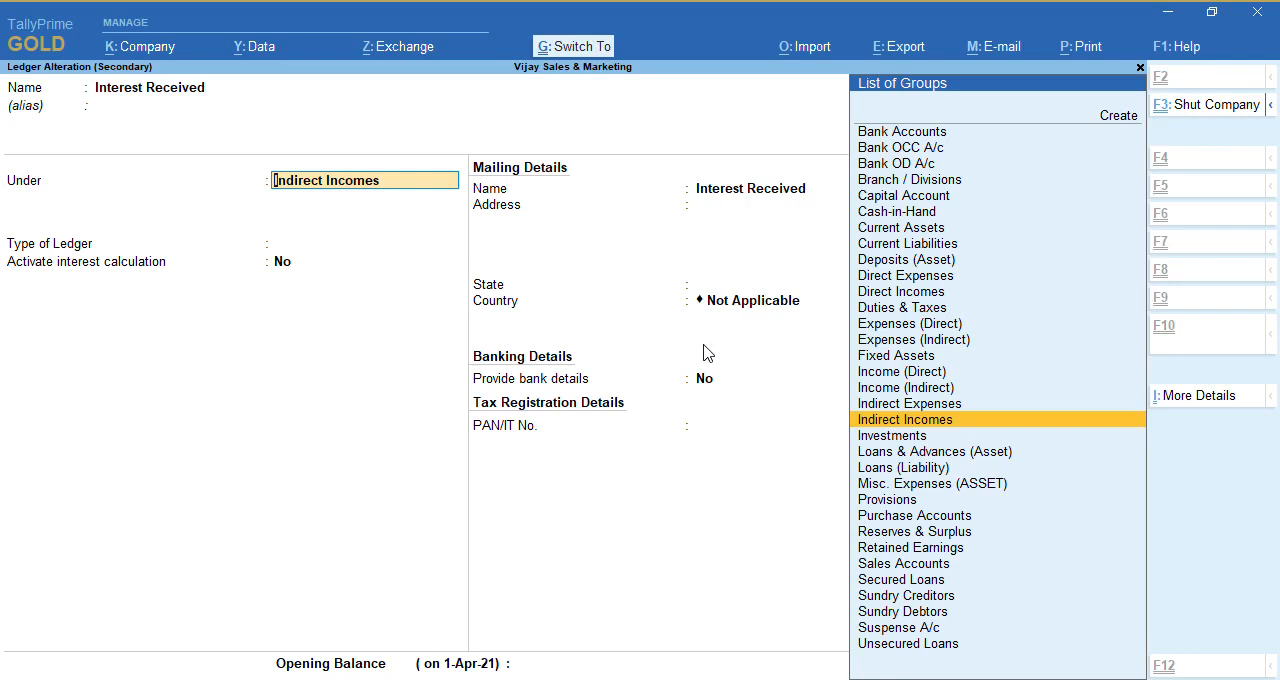
key("ctrl+a")
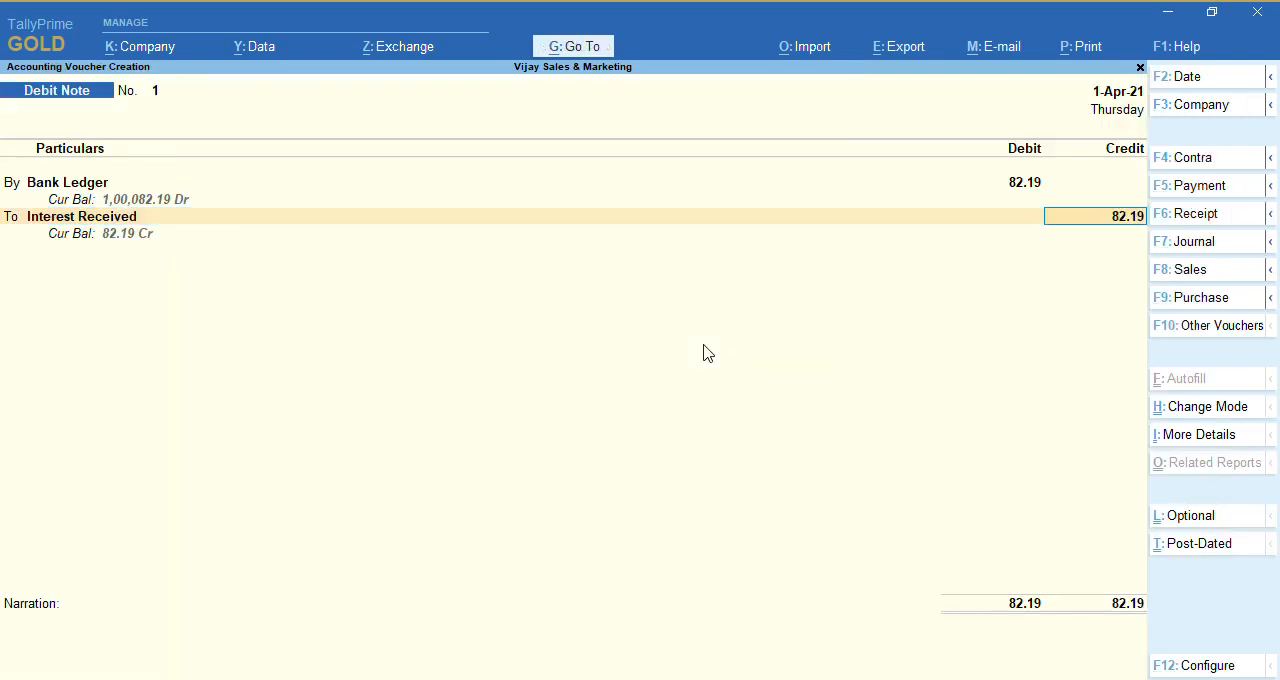
Accept the credit amount, save the debit note without a narration, and return to the Gateway of Tally
key("Return")
key("Return")
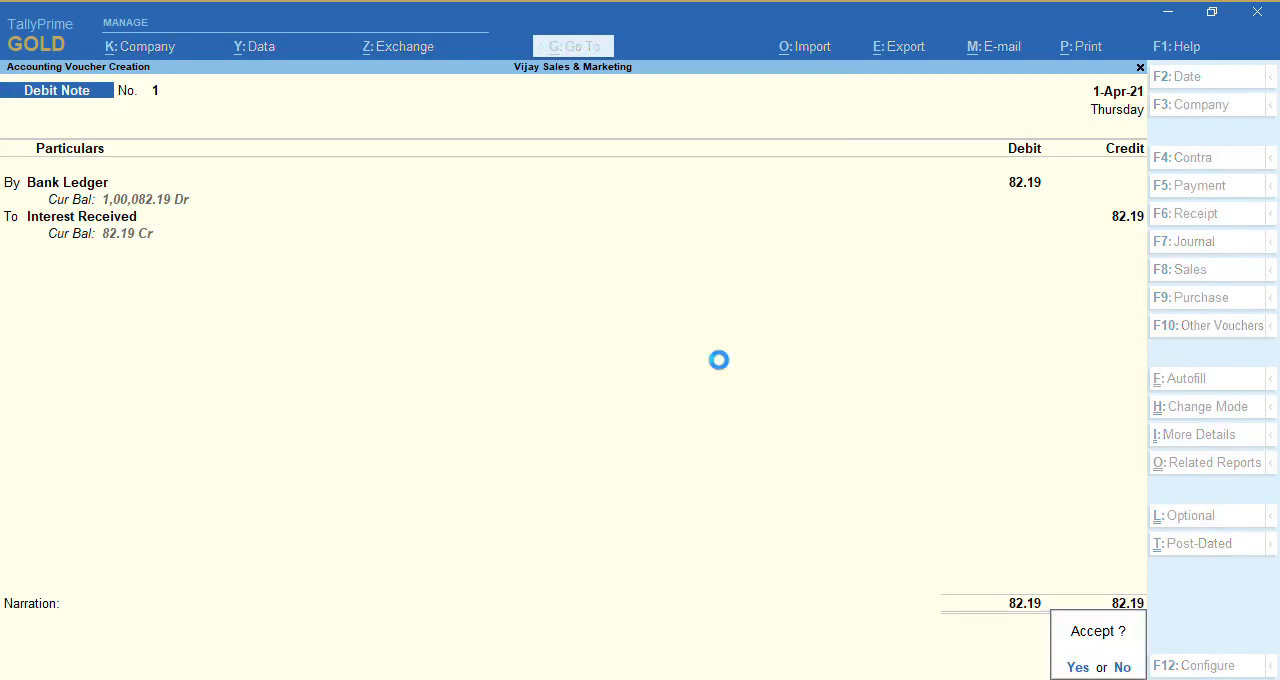
key("Return")
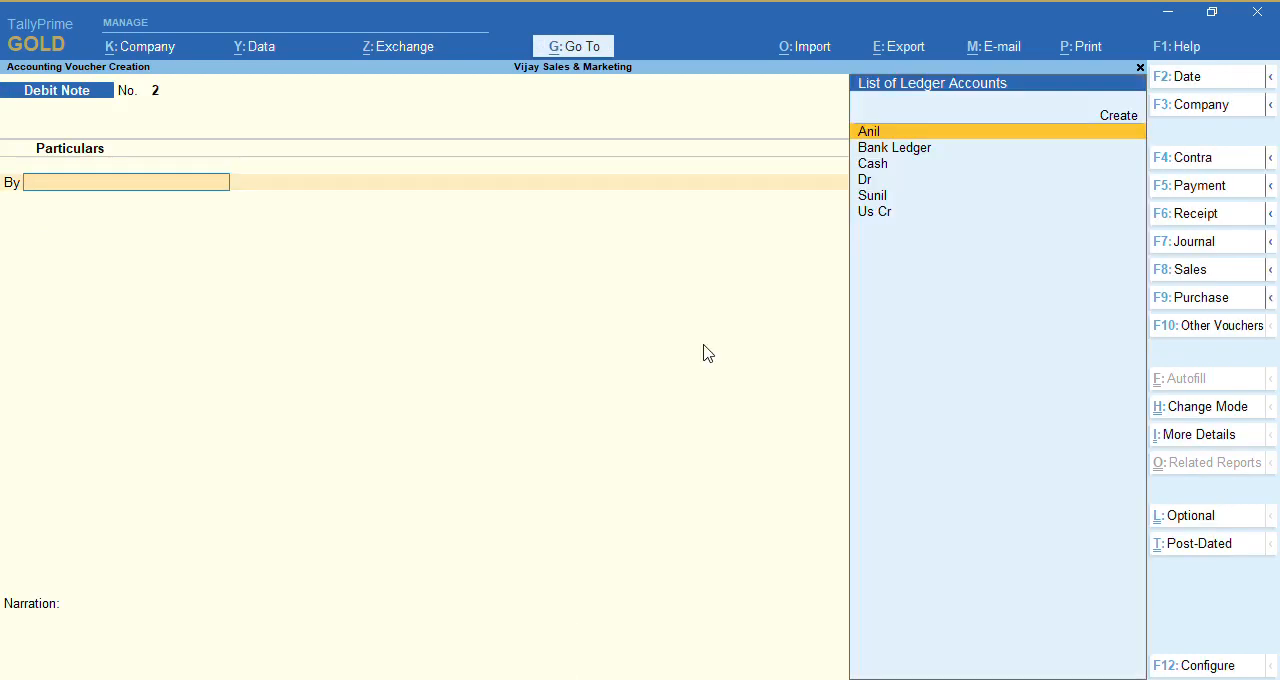
key("Escape")
key("y")
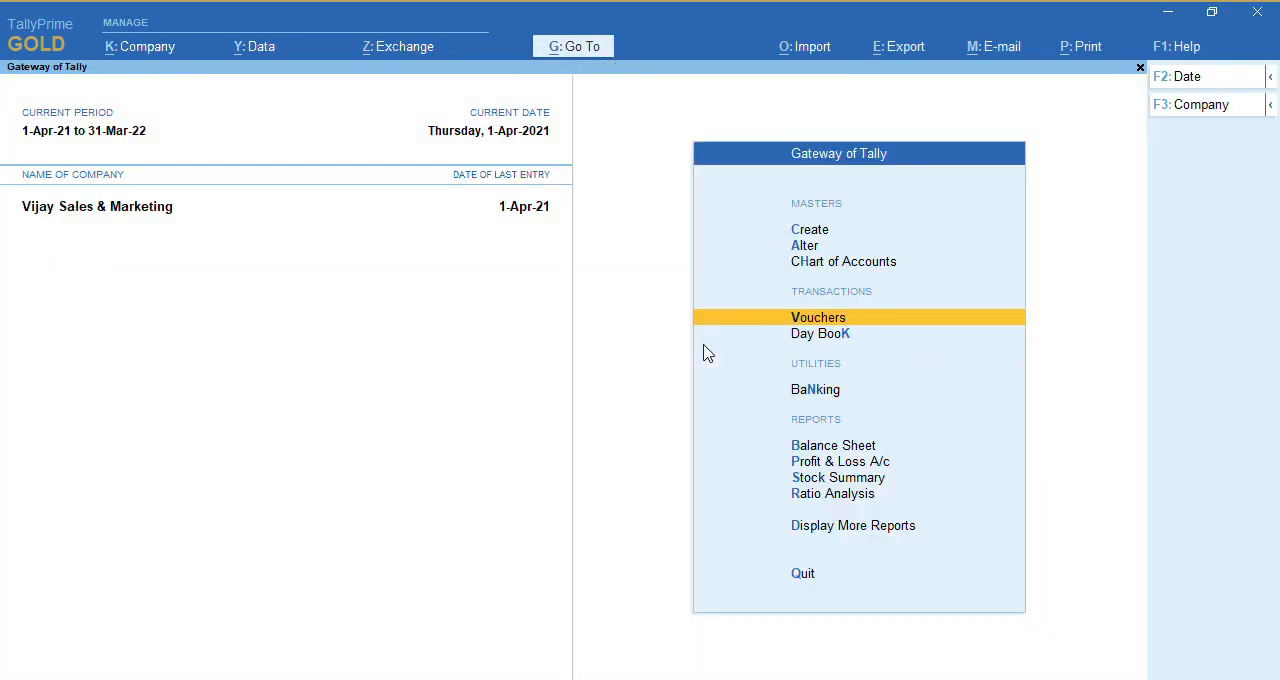
Find and open the Interest Receivable report
key("alt+g")
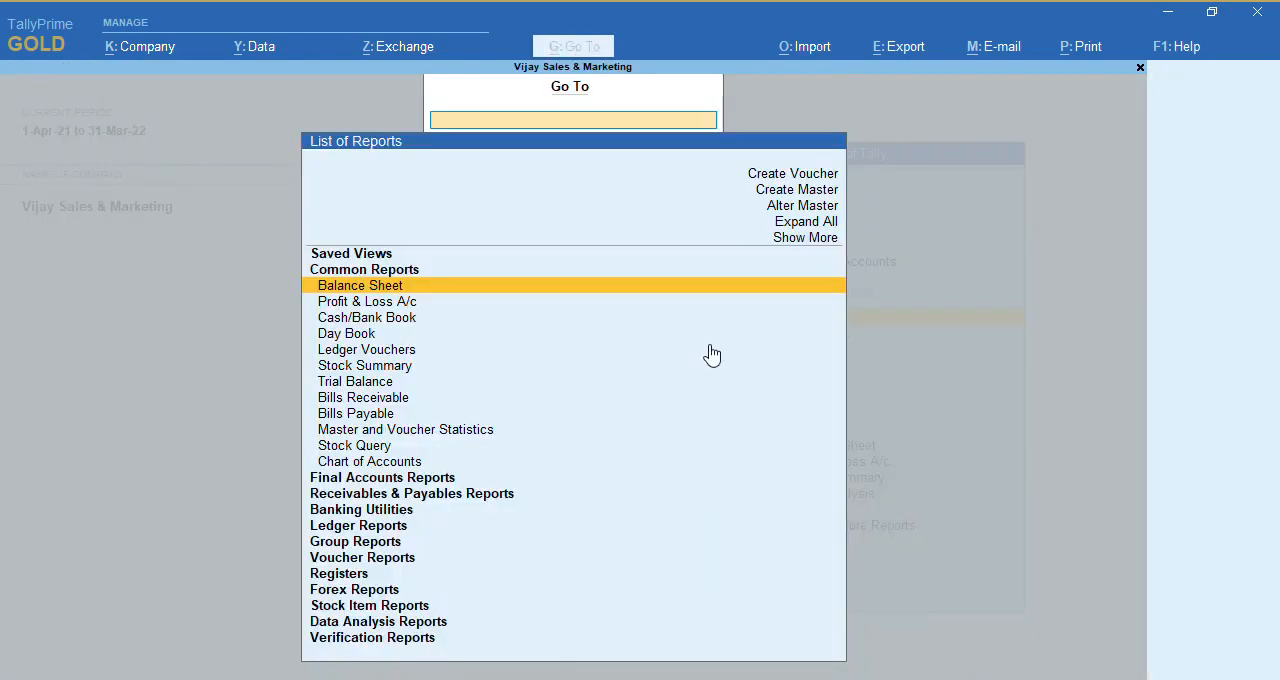
type("S")
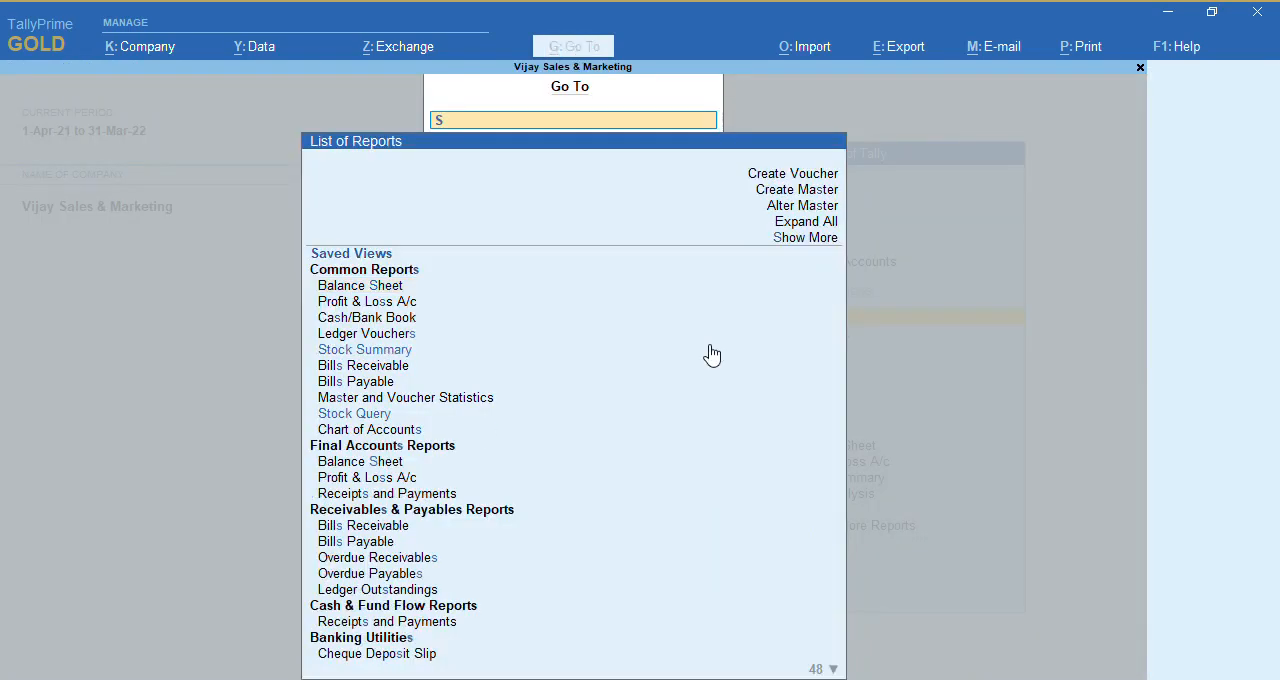
type("t")
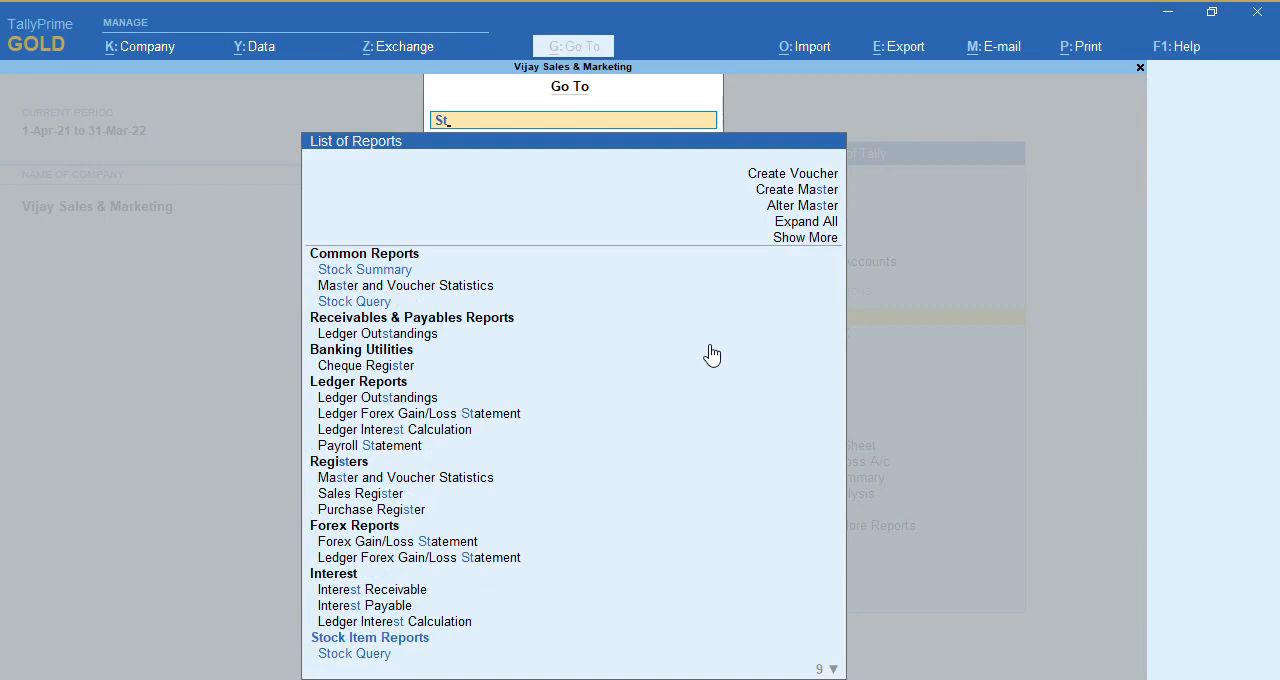
key("BackSpace")
key("BackSpace")
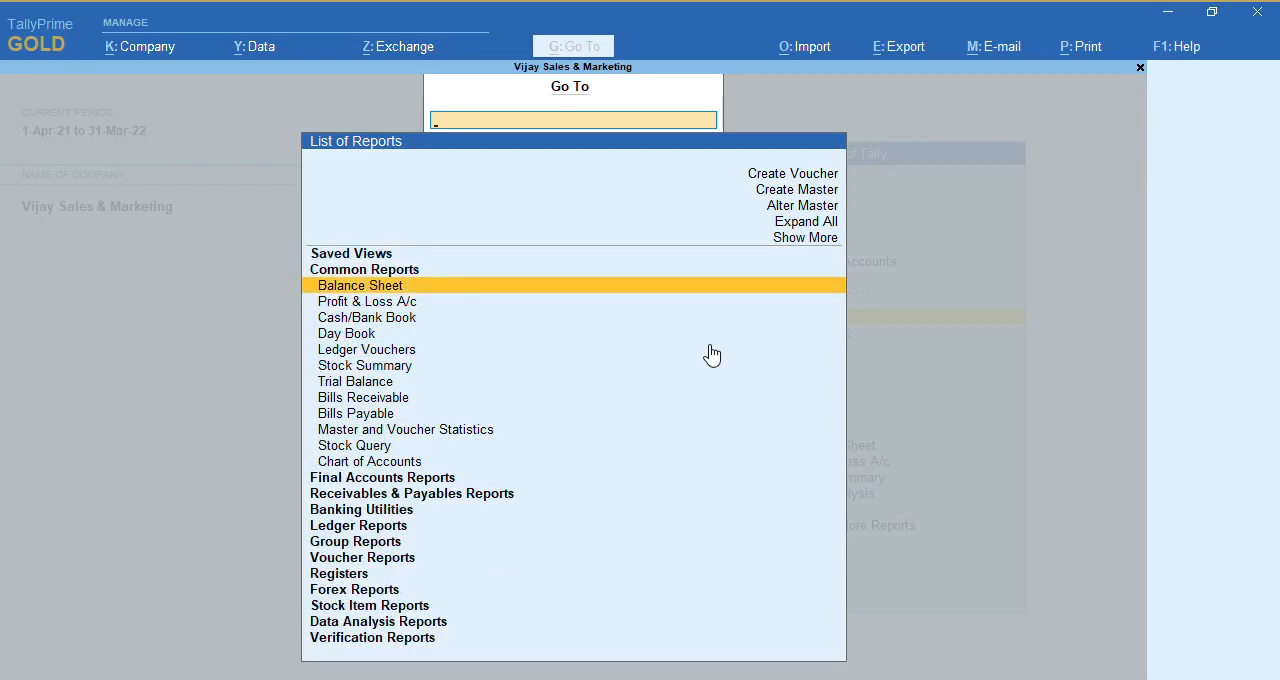
key("Down")
key("Down")
key("Down")
key("Down")
key("Down")
key("Down")
key("Down")
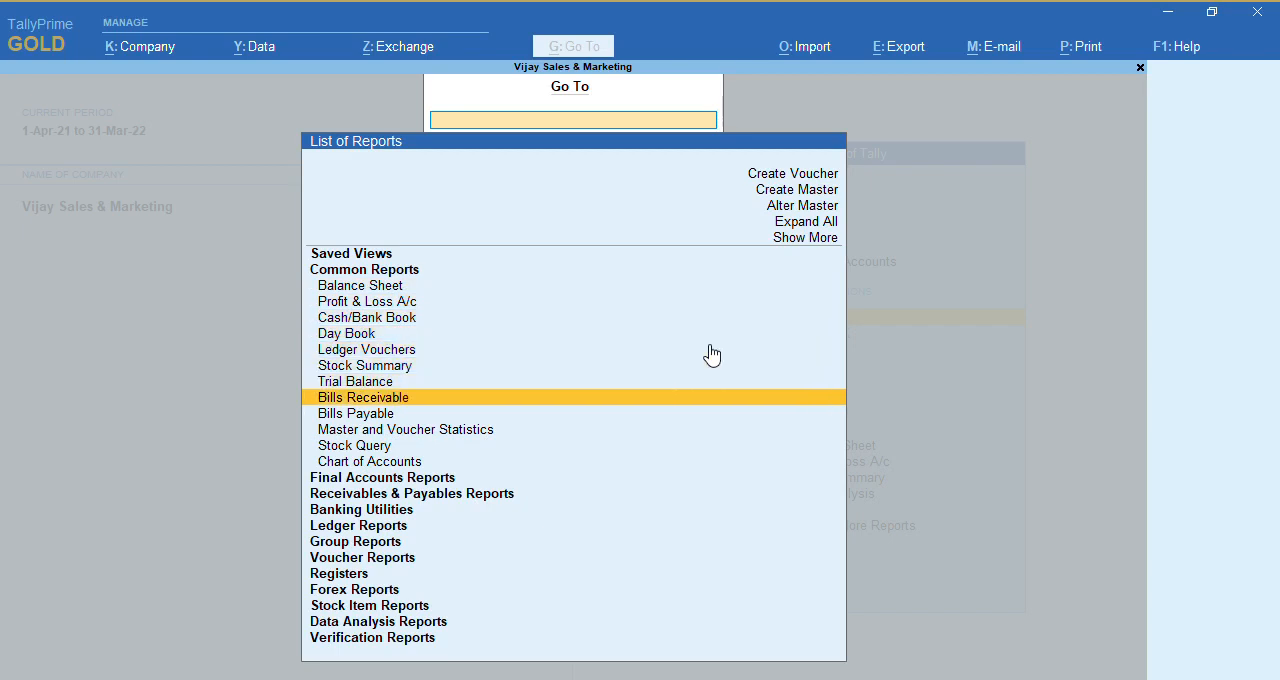
type("Inter")
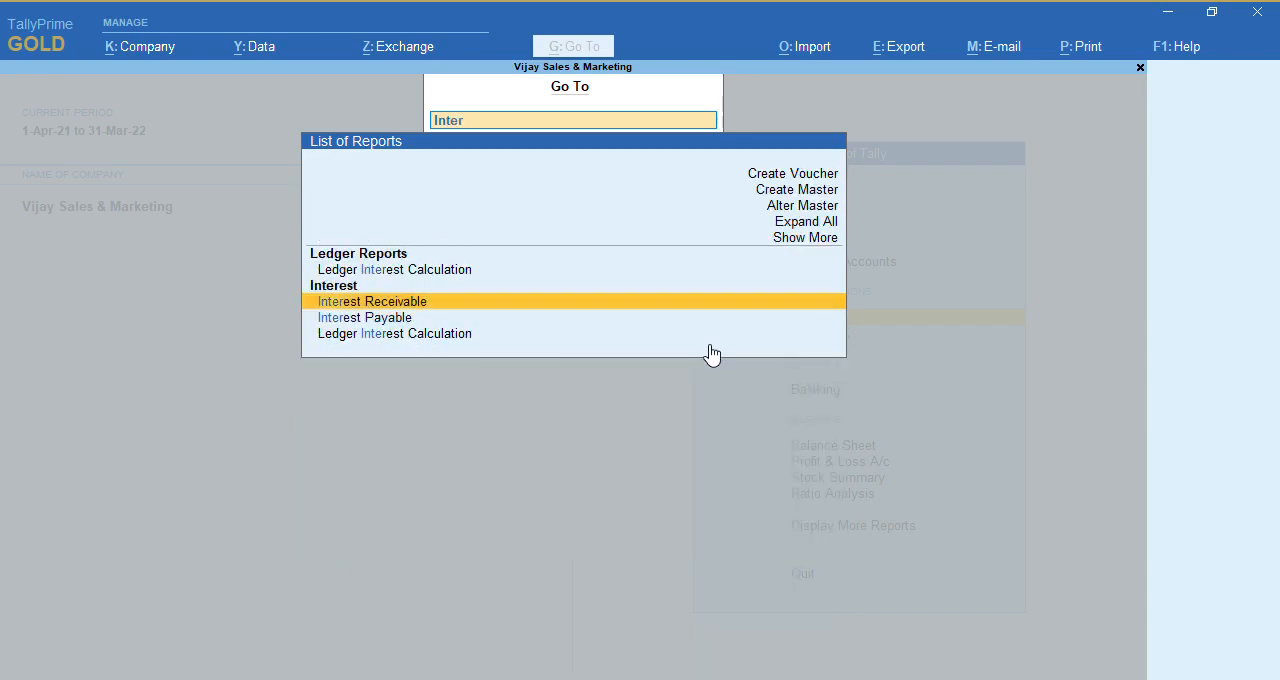
key("Return")
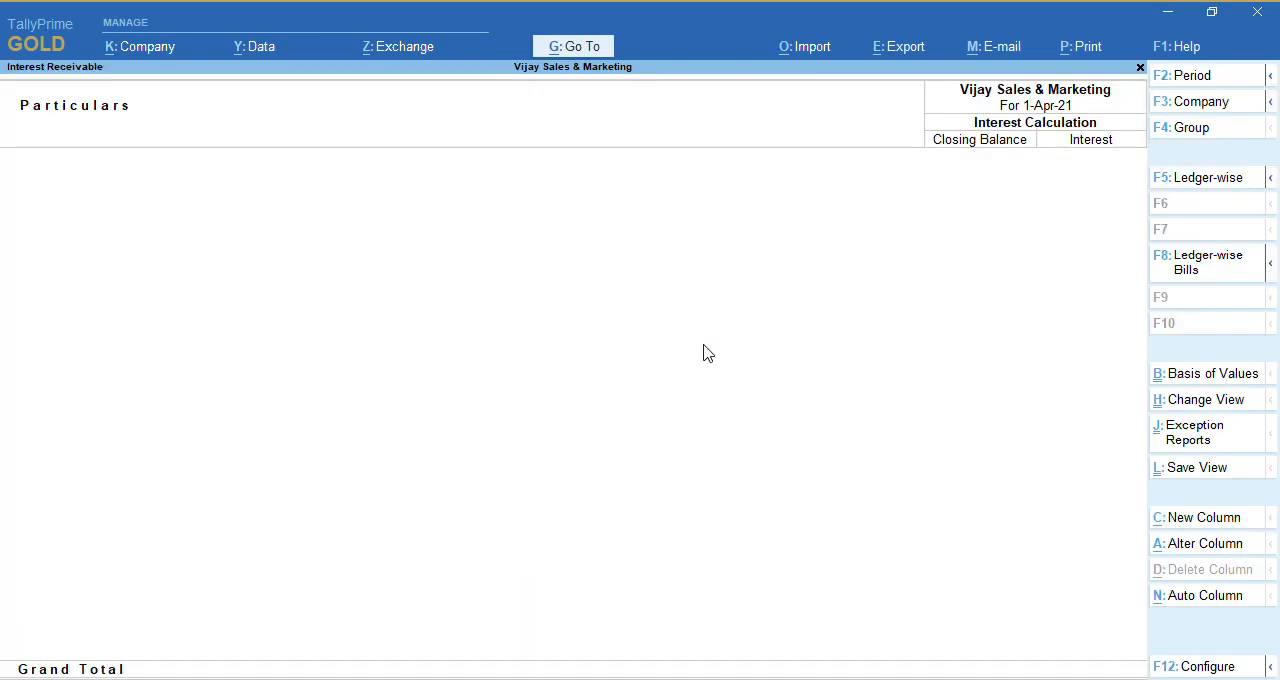